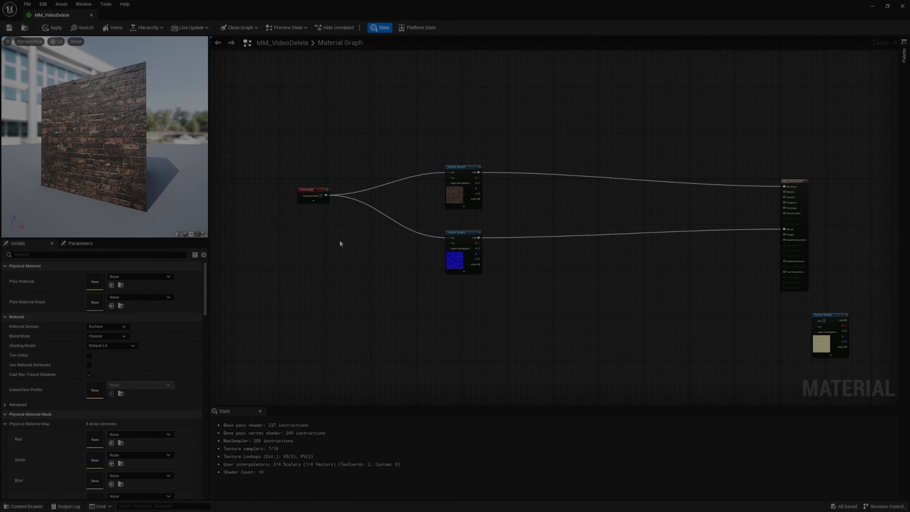
pyautogui.scroll(2, 436, 235)
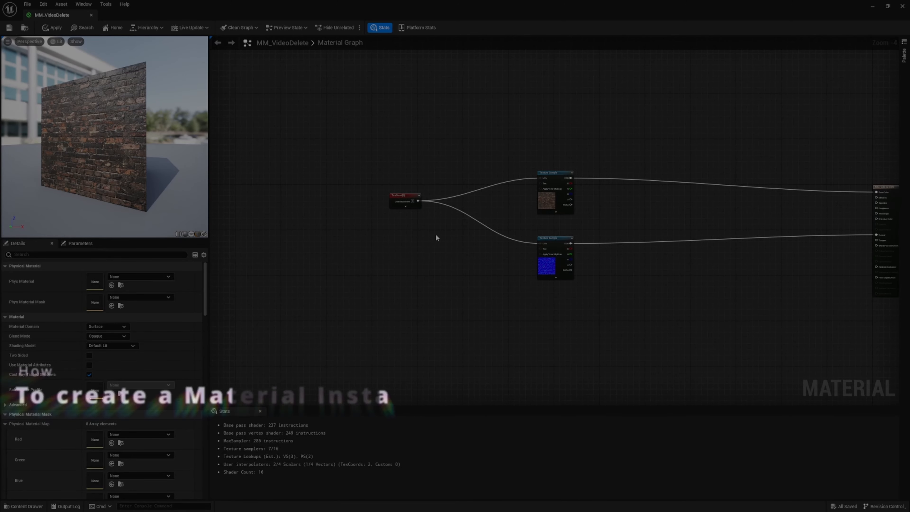
pyautogui.moveTo(378, 225); pyautogui.dragTo(283, 211, button='right')
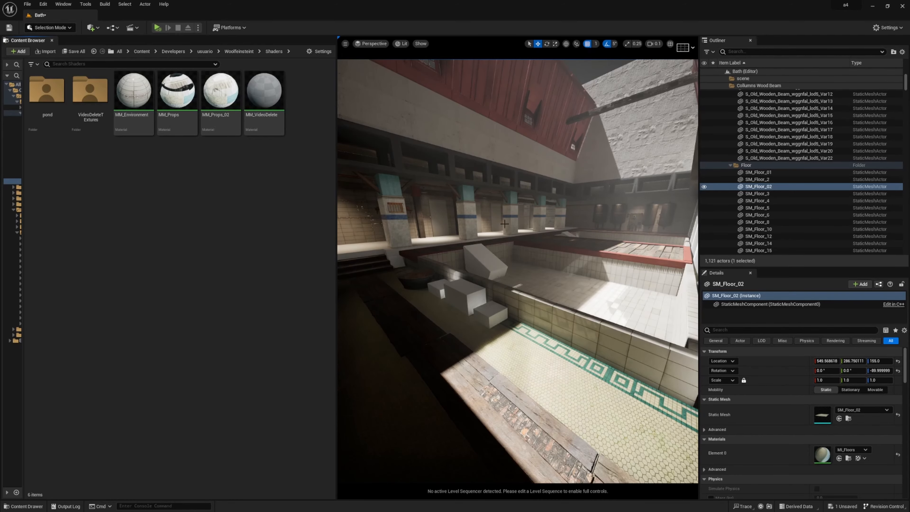
pyautogui.moveTo(501, 220); pyautogui.dragTo(473, 214, button='right')
pyautogui.moveTo(501, 251); pyautogui.dragTo(491, 230, button='right')
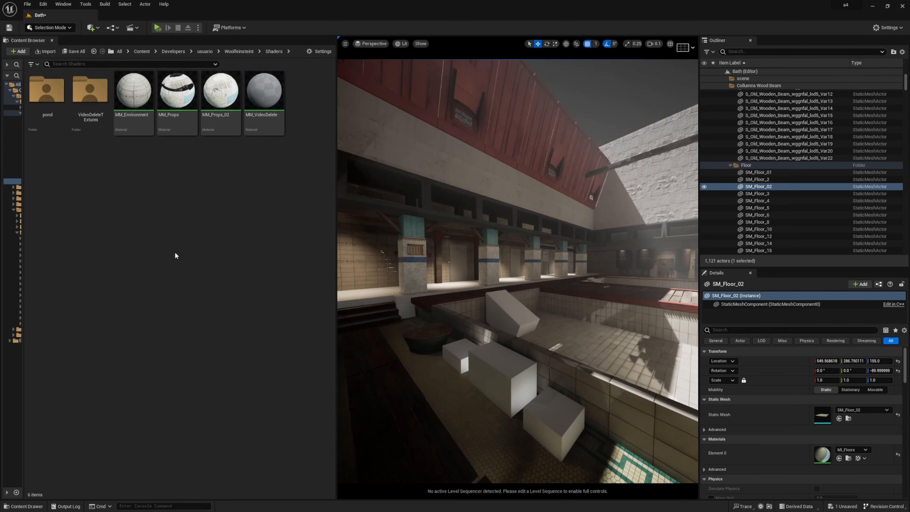
# Create a new material in the Shaders folder and name it MM_Nameconvention
pyautogui.rightClick(141, 212)
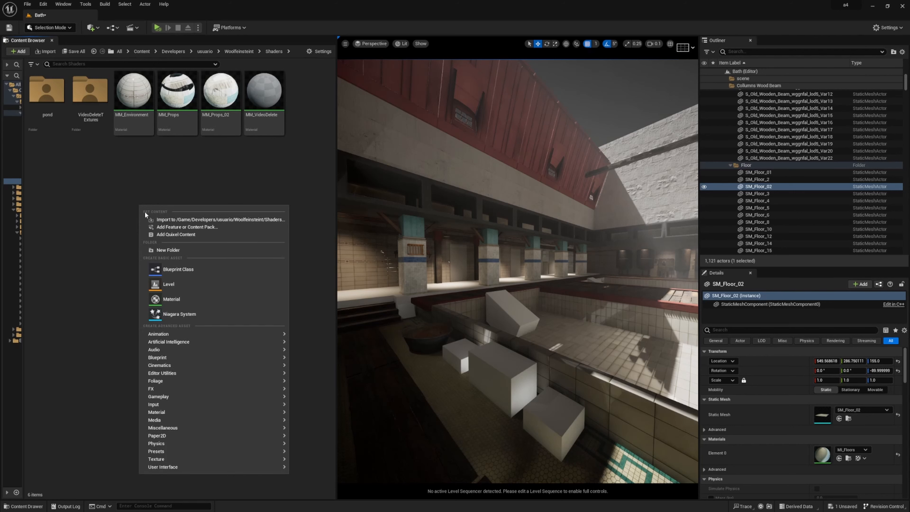
pyautogui.click(174, 299)
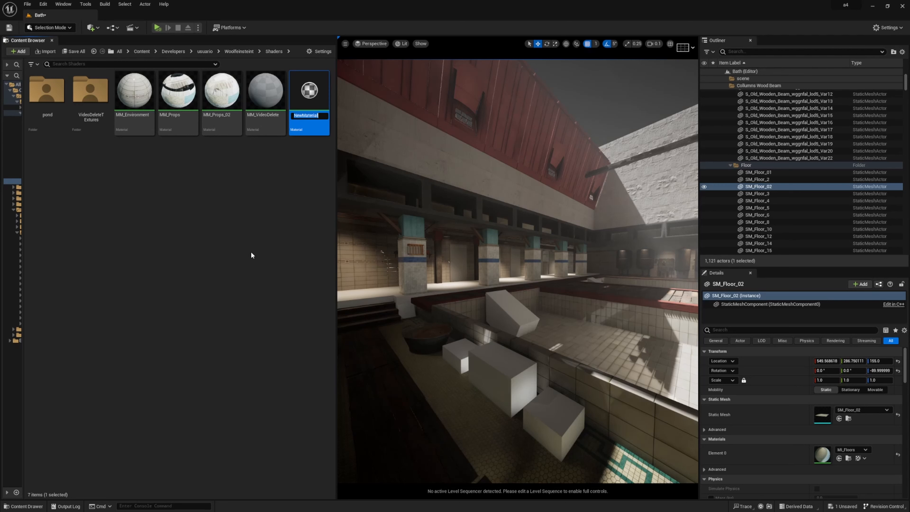
pyautogui.write('M')
pyautogui.write('Name')
pyautogui.write('convention')
pyautogui.press('Return')
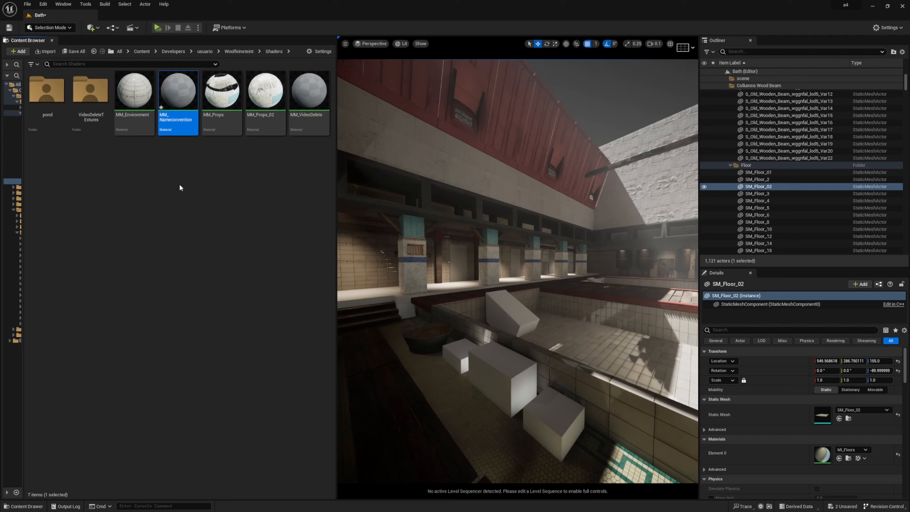
# Undo the last level change and delete the MM_Nameconvention material from the Shaders folder
pyautogui.hotkey('ctrl', 'z')
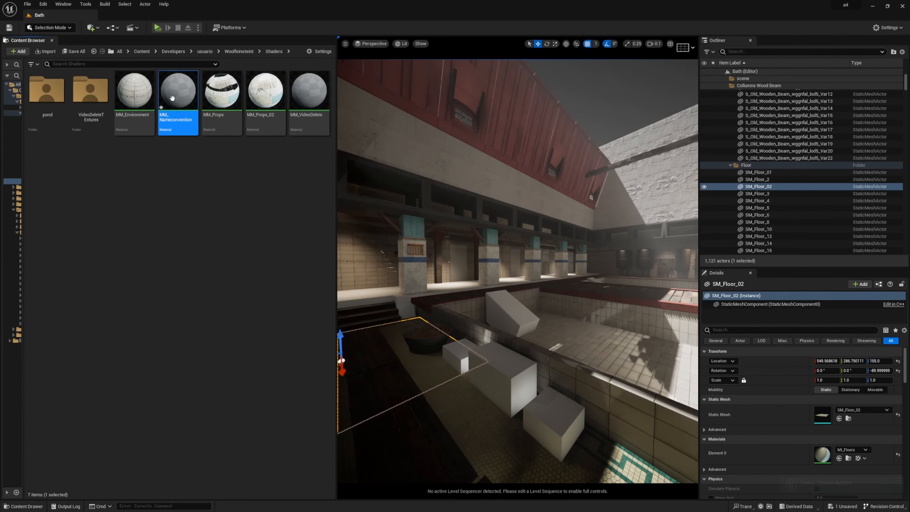
pyautogui.press('Delete')
pyautogui.click(405, 374)
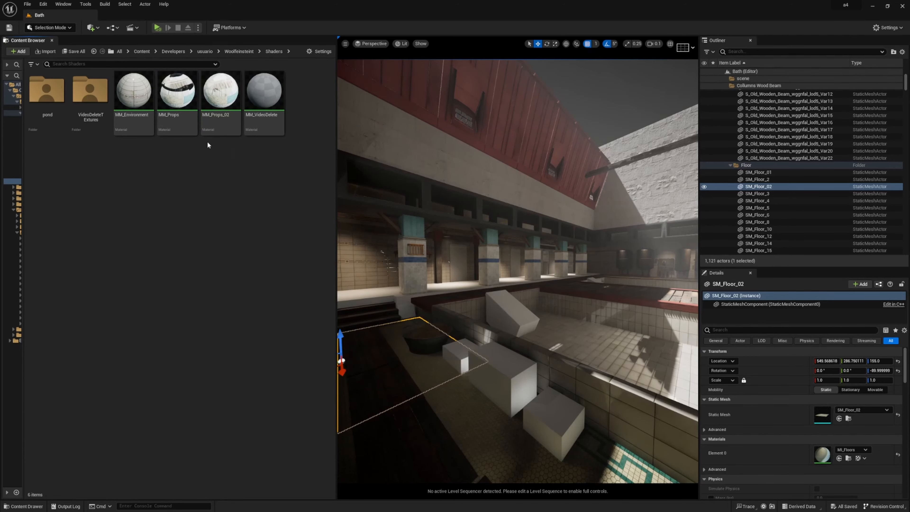
# Open the MM_VideoDelete material for editing in a maximized window, leaving free space beside its output node
pyautogui.doubleClick(279, 99)
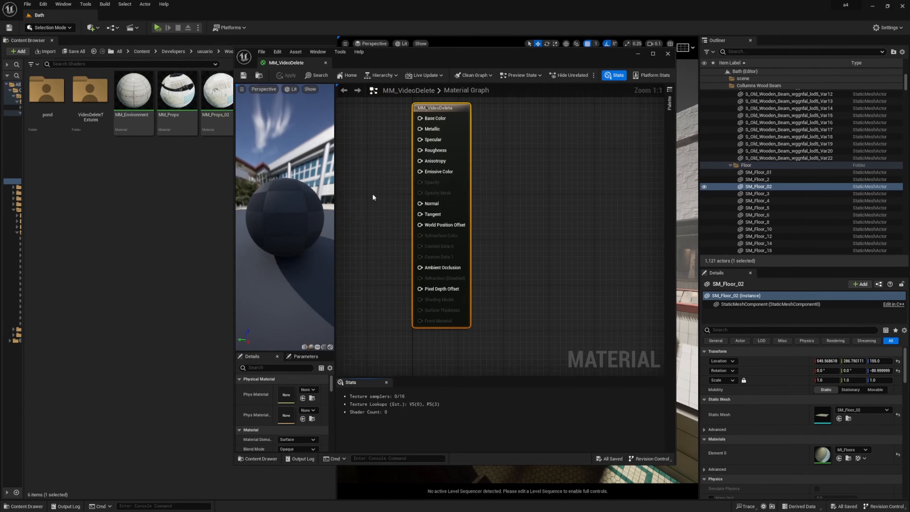
pyautogui.click(652, 54)
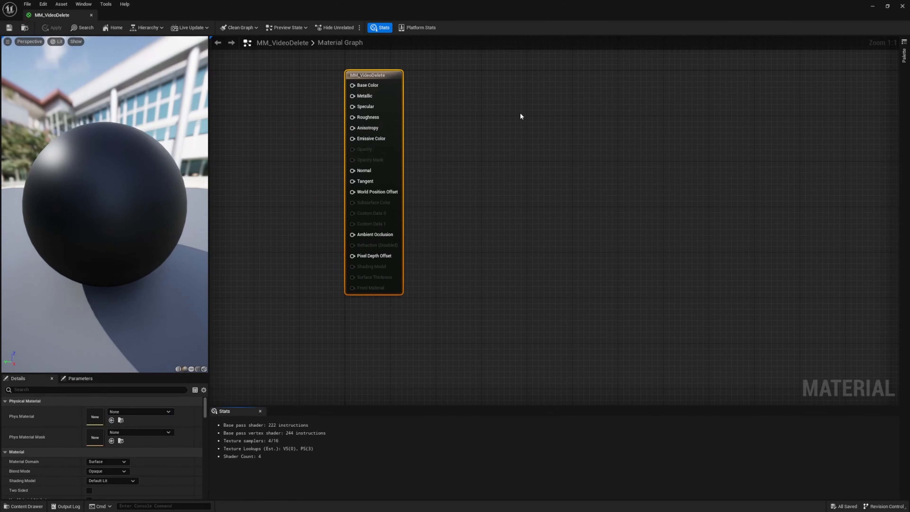
pyautogui.moveTo(470, 223); pyautogui.dragTo(654, 260, button='right')
pyautogui.scroll(-5, 644, 251)
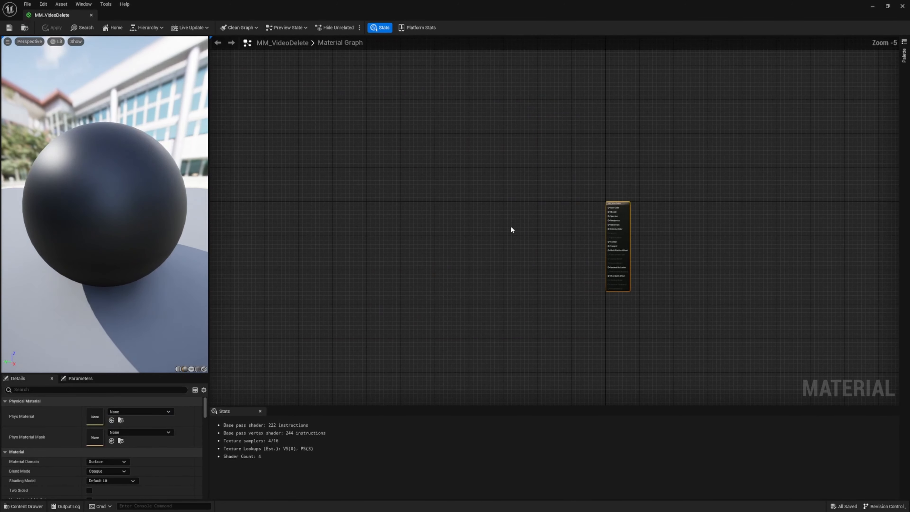
# Add a Constant node to the material graph, ahead of the material output node
pyautogui.scroll(2, 566, 204)
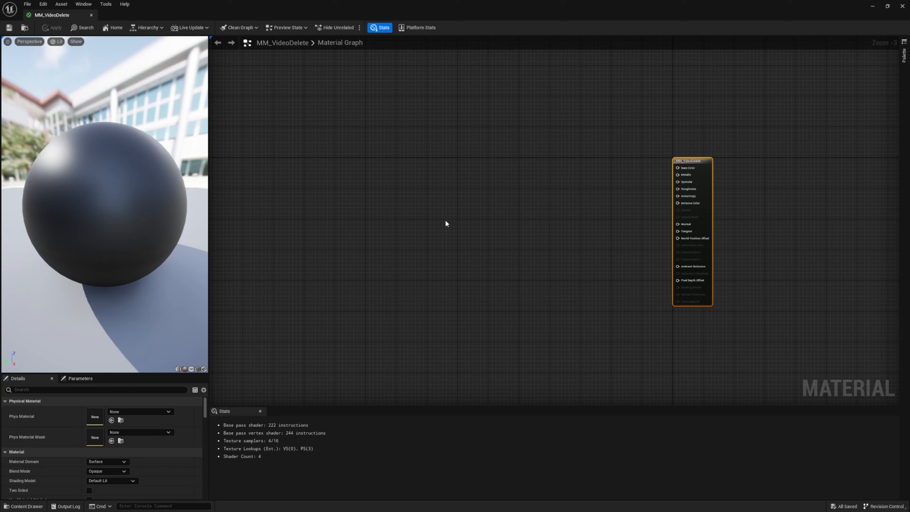
pyautogui.click(424, 182)
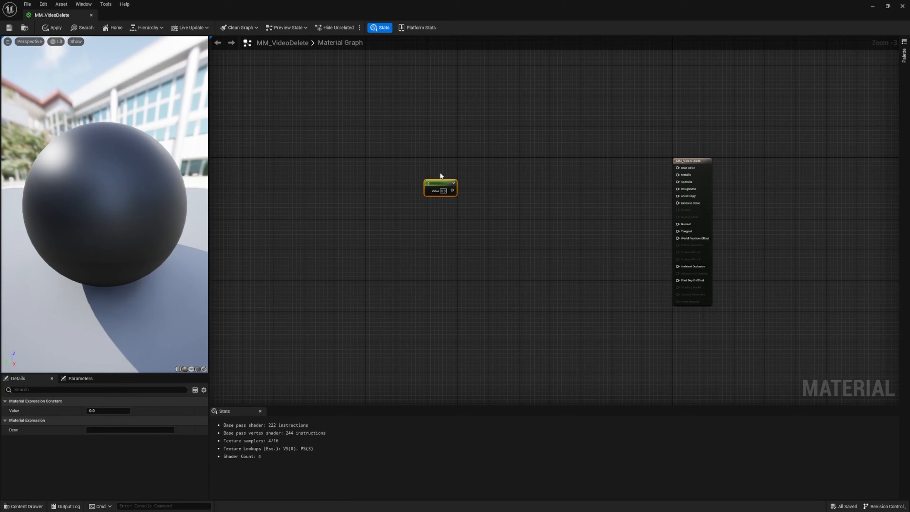
pyautogui.moveTo(443, 184); pyautogui.dragTo(422, 172)
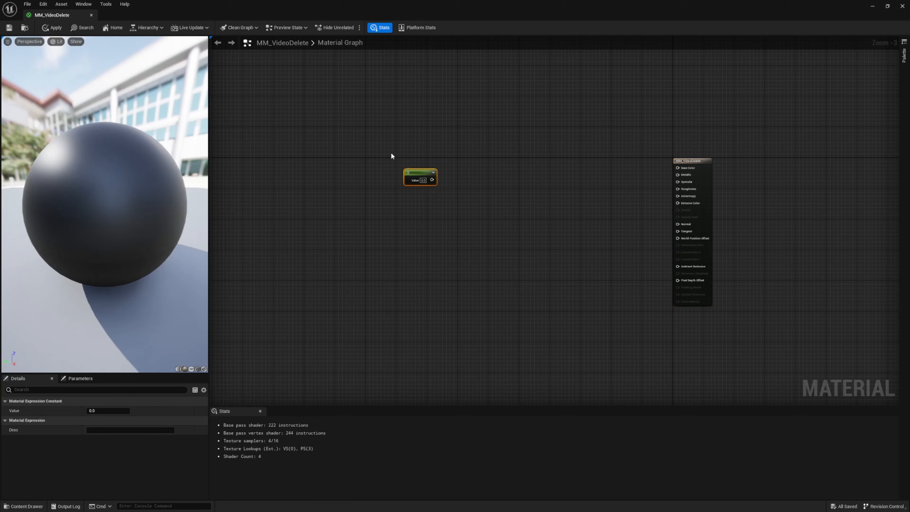
# Place a second Constant node beside the first one and delete it
pyautogui.press('1')
pyautogui.click(491, 185)
pyautogui.moveTo(498, 159); pyautogui.dragTo(523, 218)
pyautogui.press('Delete')
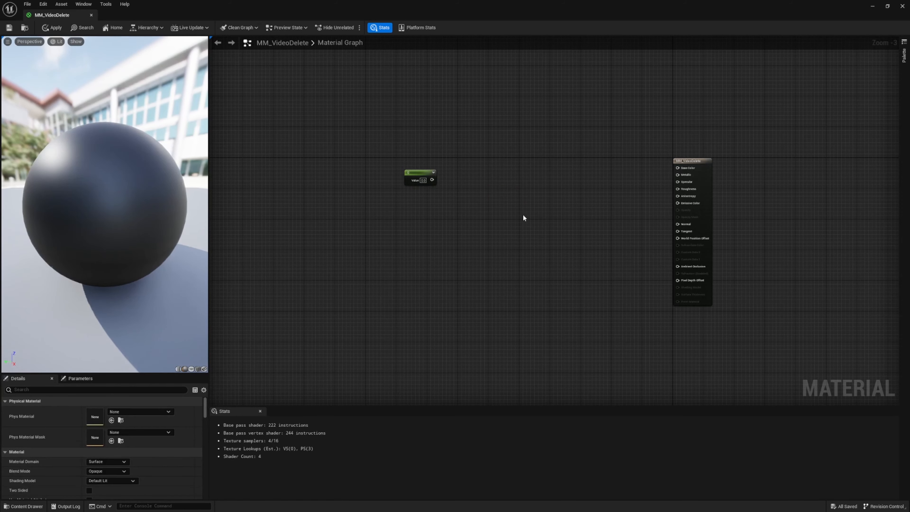
# Find the Constant node by searching for "cons", add it to the graph and delete it
pyautogui.rightClick(515, 192)
pyautogui.write('co')
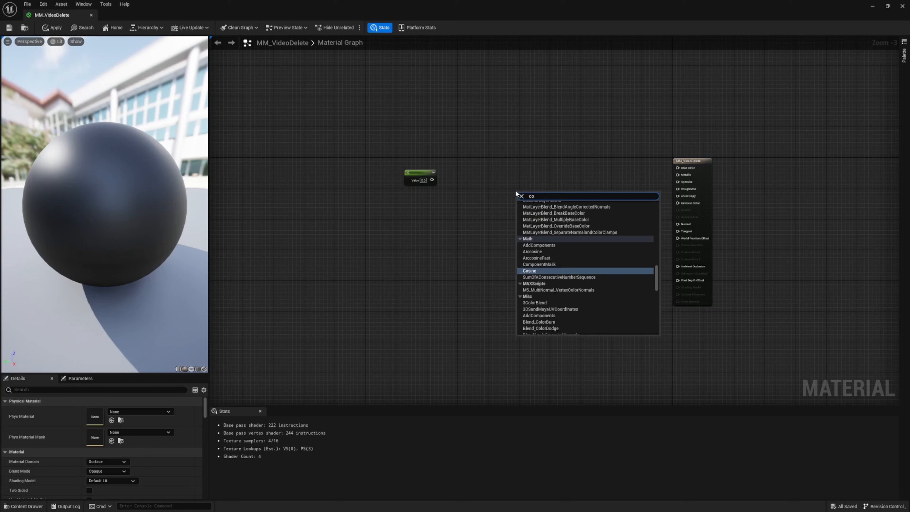
pyautogui.write('ns')
pyautogui.press('Return')
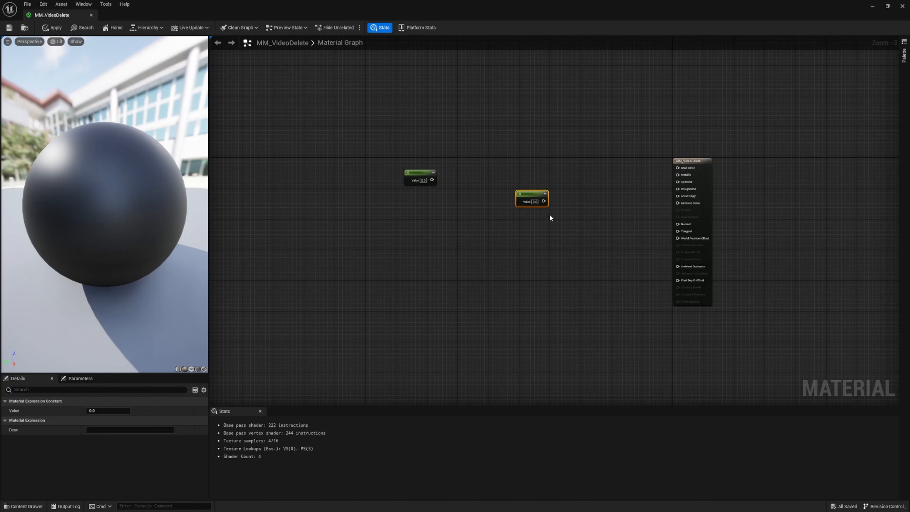
pyautogui.press('Delete')
# Search the node list for "cons" to view the constant and vector node types, adding none
pyautogui.rightClick(515, 184)
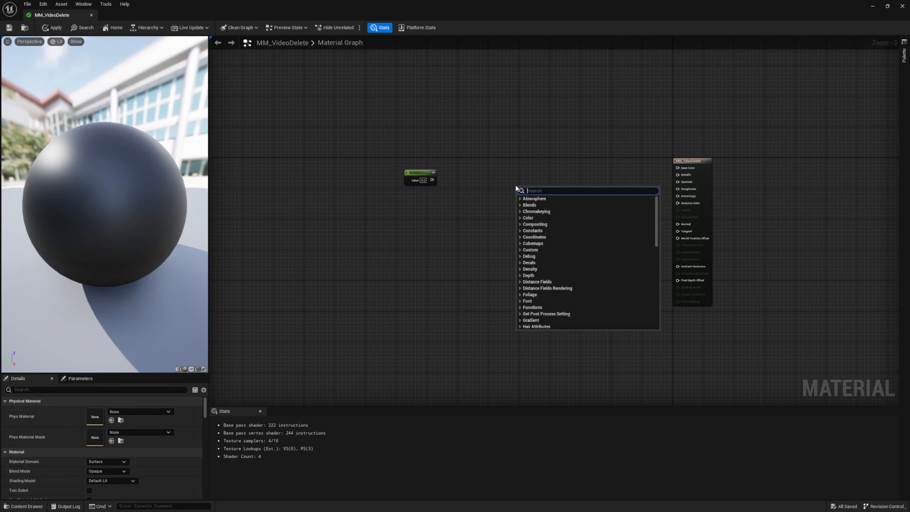
pyautogui.write('cont')
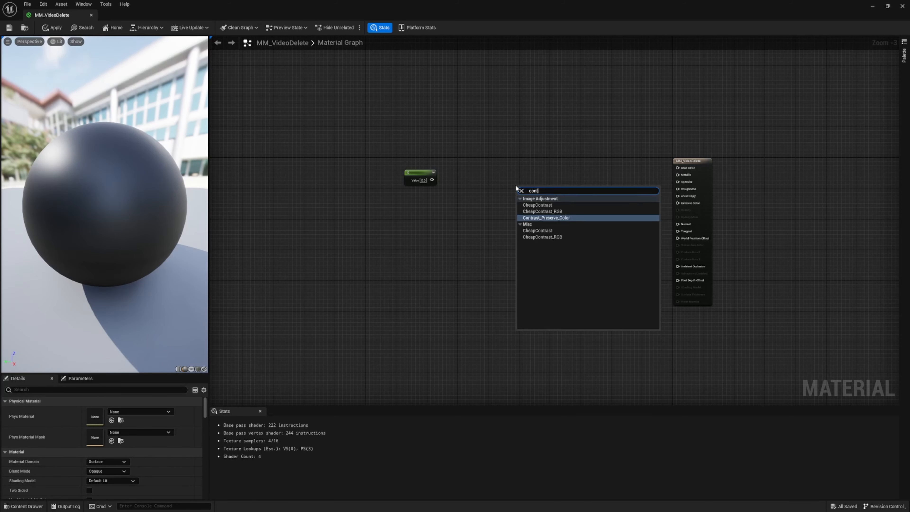
pyautogui.press('BackSpace')
pyautogui.write('s')
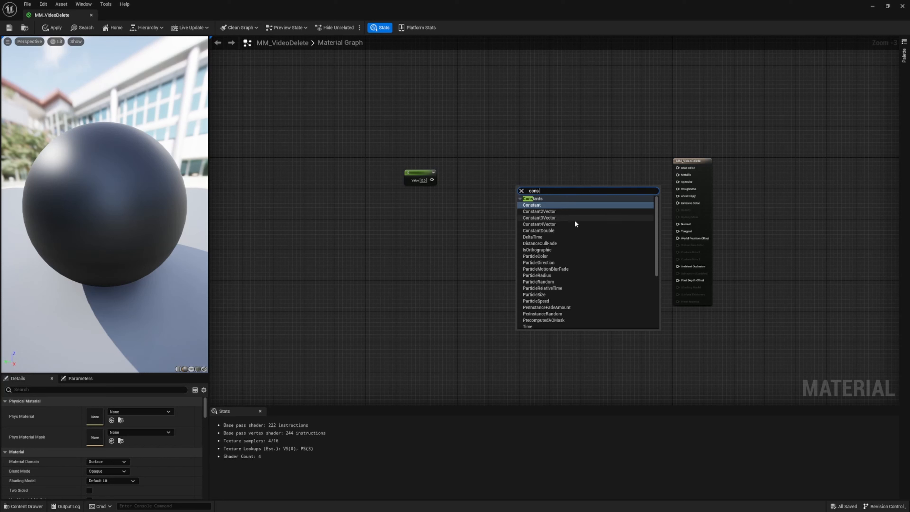
pyautogui.click(455, 235)
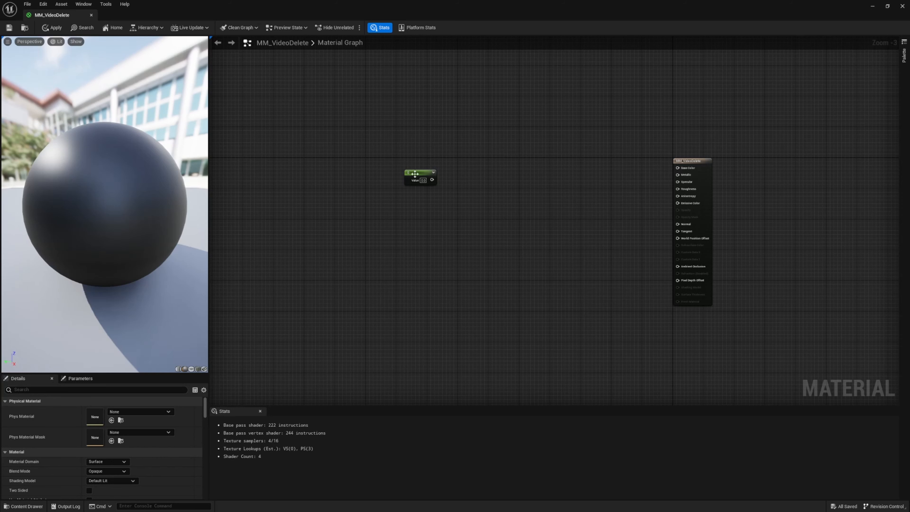
# Connect the Constant node to the material's Base Color and set its value to 1
pyautogui.moveTo(414, 173); pyautogui.dragTo(676, 167)
pyautogui.moveTo(176, 208)
pyautogui.mouseDown()
pyautogui.moveTo(143, 211)
pyautogui.moveTo(172, 248)
pyautogui.moveTo(179, 222)
pyautogui.mouseUp()
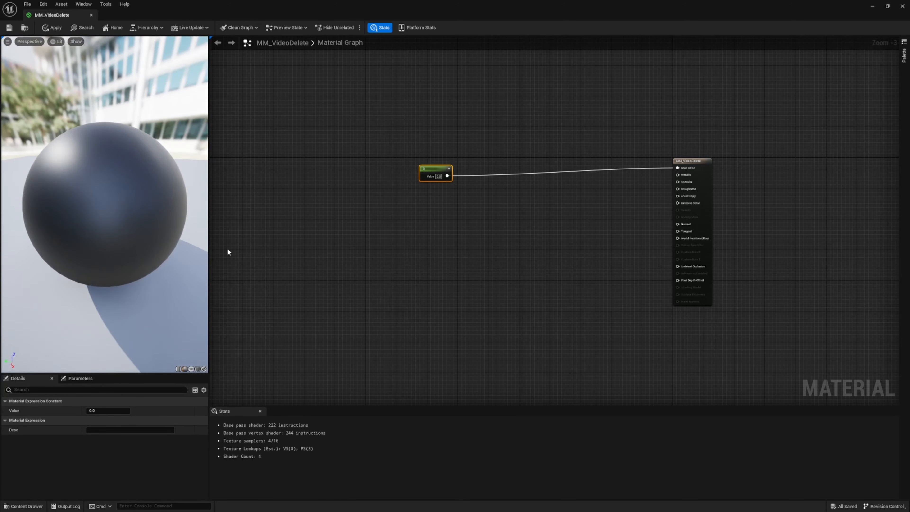
pyautogui.click(122, 410)
pyautogui.write('1')
pyautogui.press('Return')
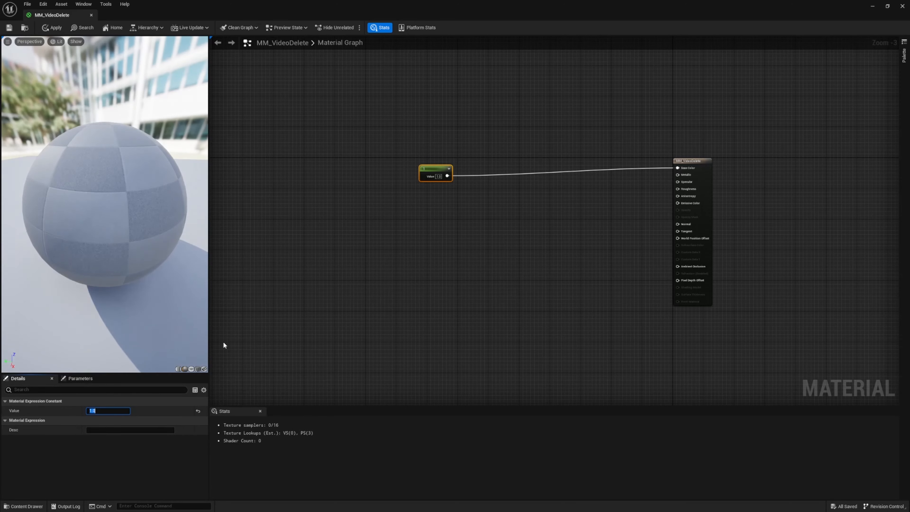
pyautogui.moveTo(162, 295); pyautogui.dragTo(139, 167)
pyautogui.moveTo(138, 167); pyautogui.dragTo(131, 193, button='right')
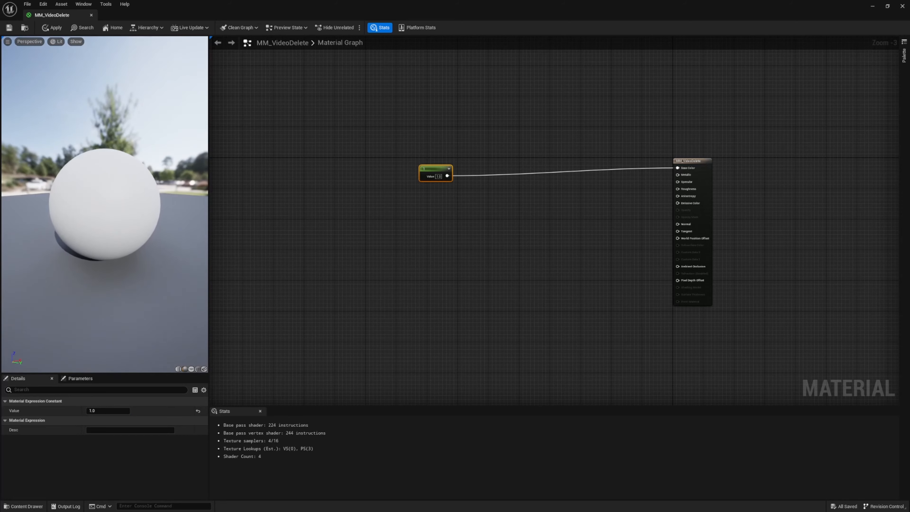
pyautogui.moveTo(131, 194); pyautogui.dragTo(169, 200)
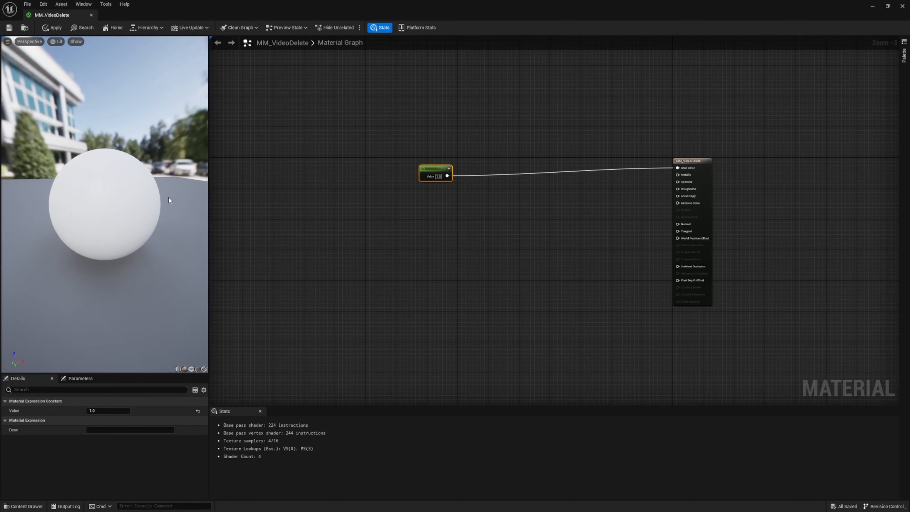
# Reposition the Constant node in the graph, keeping its connection to Base Color
pyautogui.moveTo(427, 168)
pyautogui.mouseDown()
pyautogui.moveTo(406, 167)
pyautogui.moveTo(418, 164)
pyautogui.mouseUp()
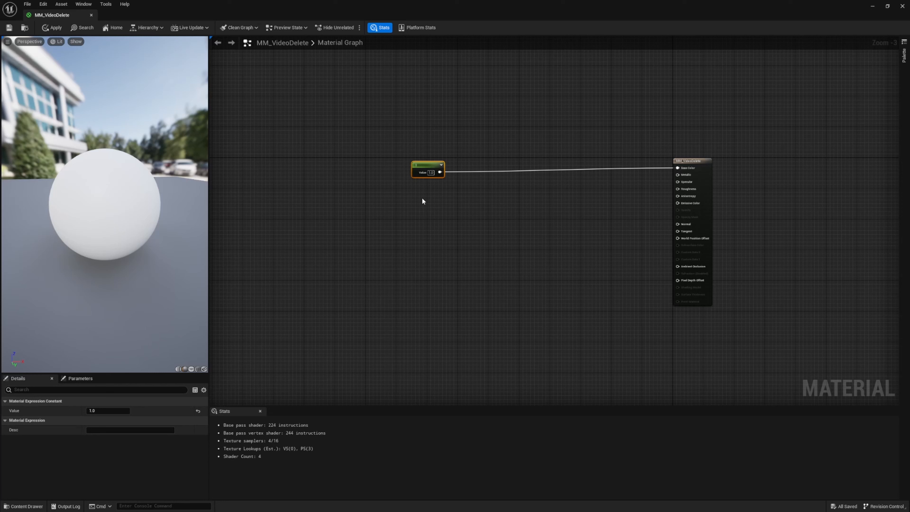
pyautogui.moveTo(368, 122); pyautogui.dragTo(465, 212)
pyautogui.moveTo(425, 167)
pyautogui.mouseDown()
pyautogui.moveTo(427, 135)
pyautogui.moveTo(428, 176)
pyautogui.mouseUp()
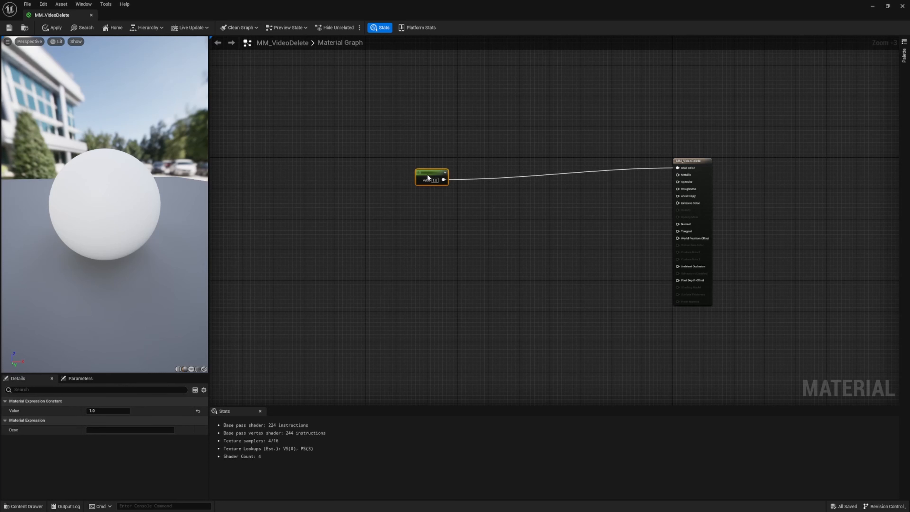
# Add a Constant2Vector node below the Constant node and connect its combined output to Base Color
pyautogui.click(427, 212)
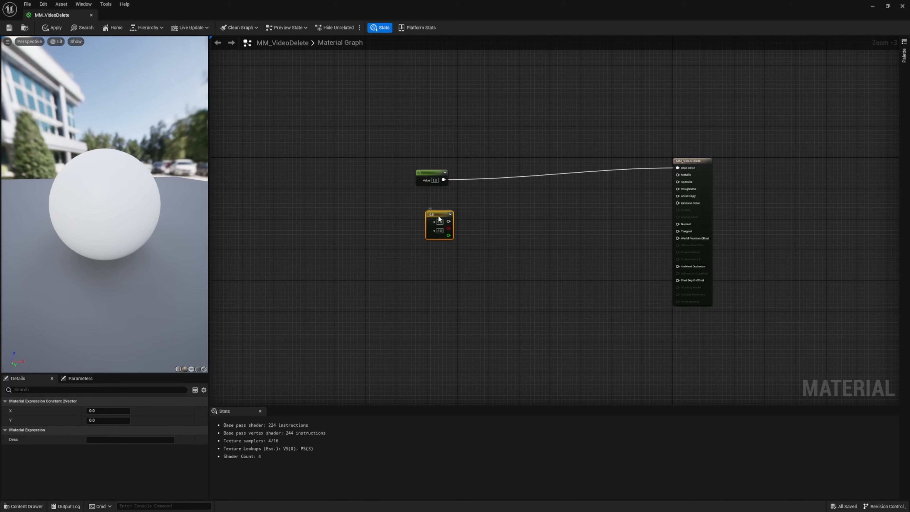
pyautogui.moveTo(427, 213); pyautogui.dragTo(413, 210)
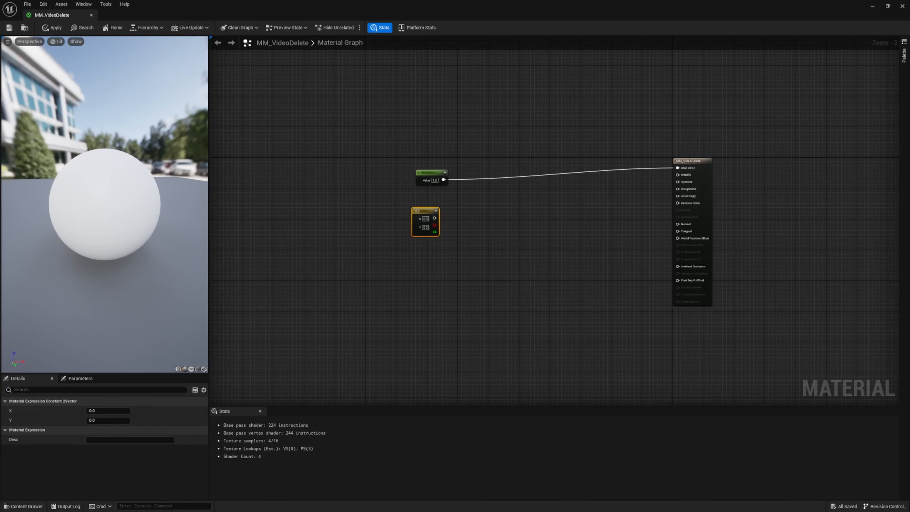
pyautogui.scroll(3, 431, 225)
pyautogui.moveTo(438, 214); pyautogui.dragTo(797, 139)
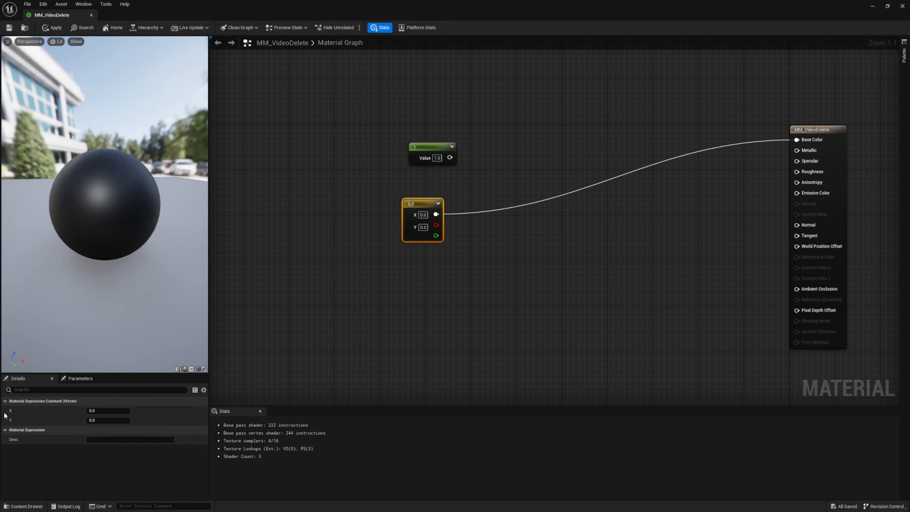
# Set the Constant2Vector node's X to 0.5 and Y to 0.2, and check the colour on the preview sphere
pyautogui.moveTo(107, 410); pyautogui.dragTo(97, 411)
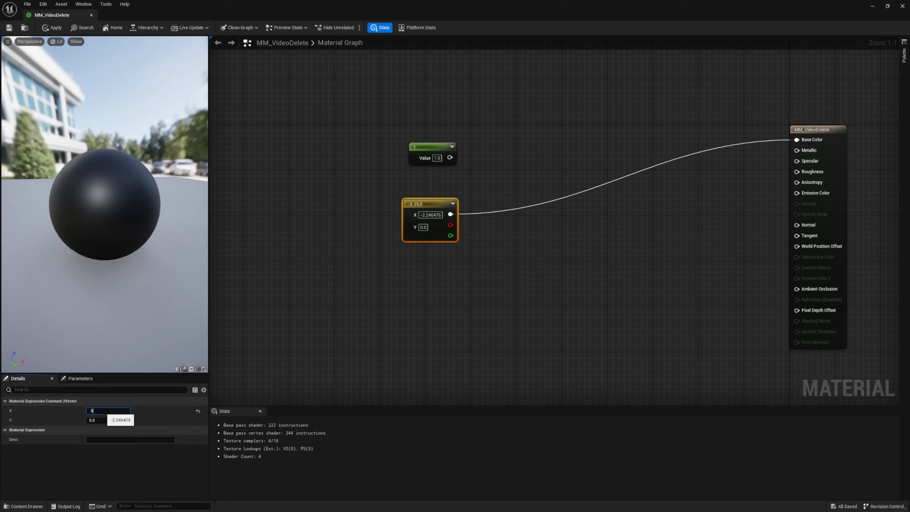
pyautogui.press('Return')
pyautogui.click(109, 420)
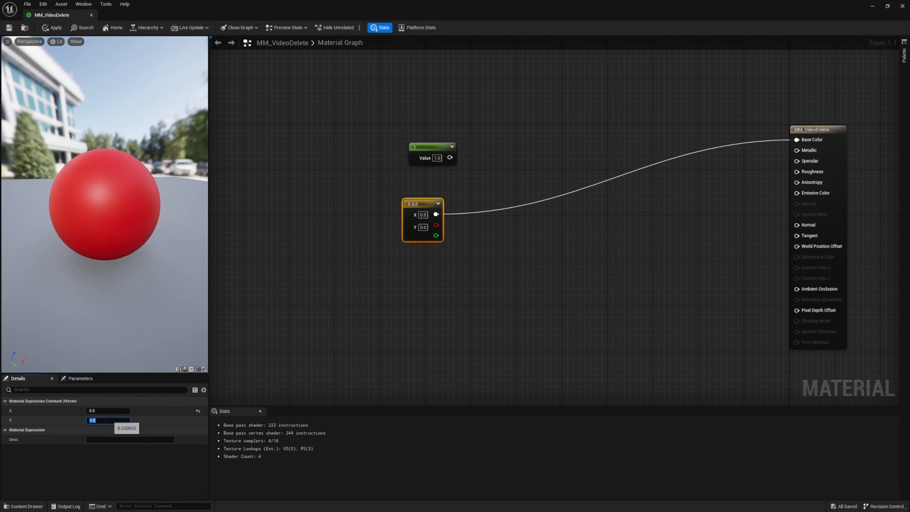
pyautogui.write('.2')
pyautogui.press('Return')
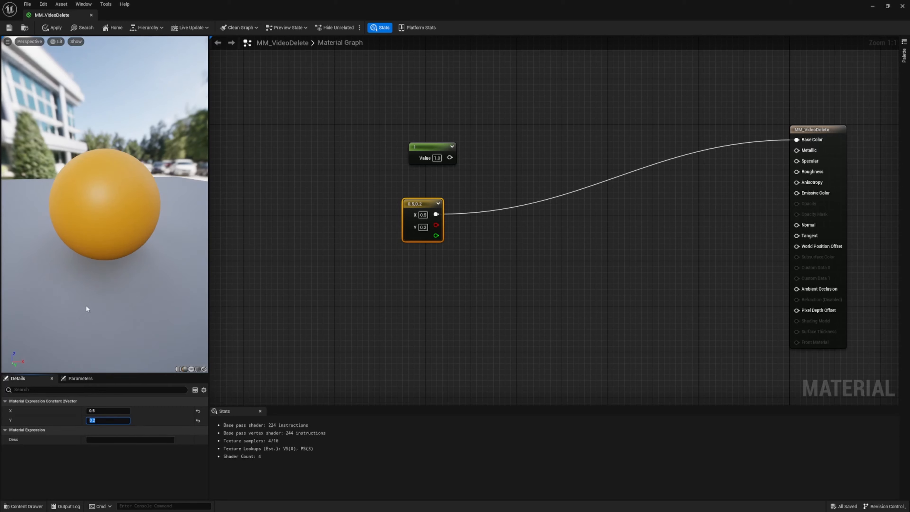
pyautogui.click(416, 295)
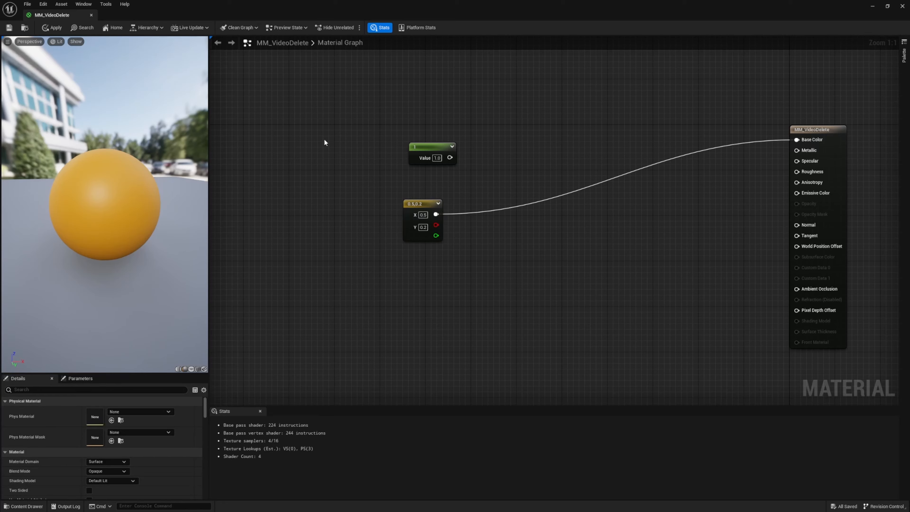
pyautogui.moveTo(140, 179); pyautogui.dragTo(143, 192)
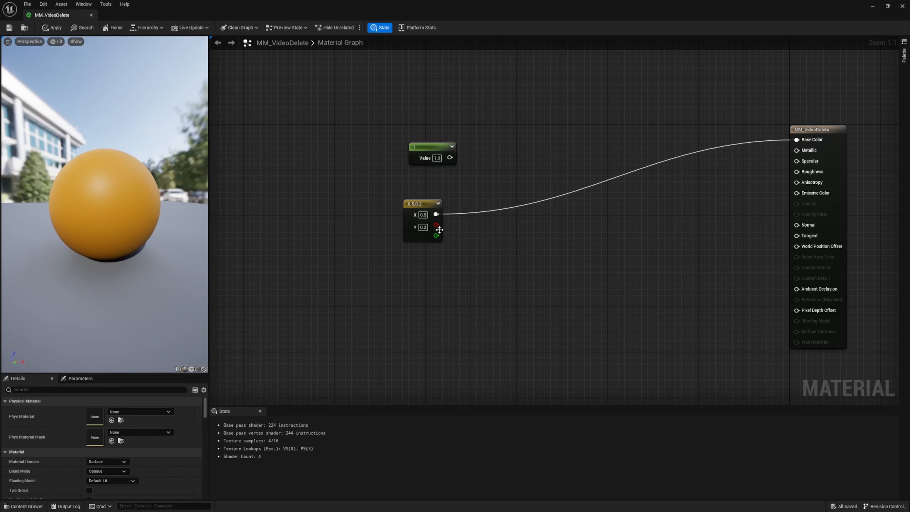
# Connect the Constant2Vector's red (X) output to Base Color, and move the Constant node slightly higher in the graph
pyautogui.moveTo(436, 226); pyautogui.dragTo(797, 140)
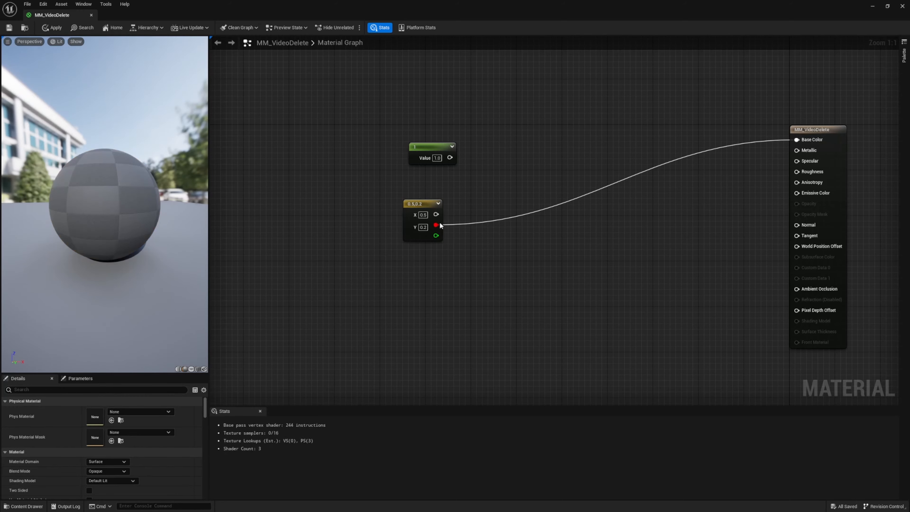
pyautogui.moveTo(143, 200); pyautogui.dragTo(160, 219)
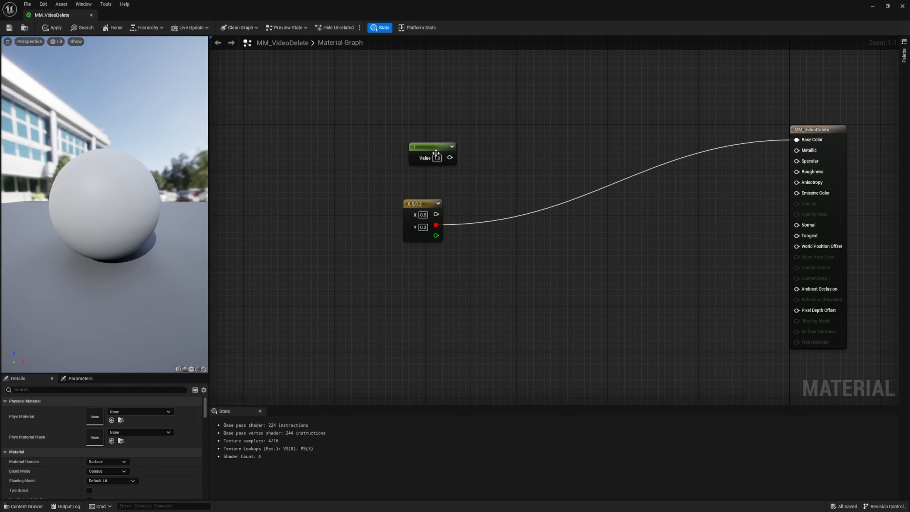
pyautogui.moveTo(436, 153)
pyautogui.mouseDown()
pyautogui.moveTo(476, 125)
pyautogui.moveTo(428, 137)
pyautogui.mouseUp()
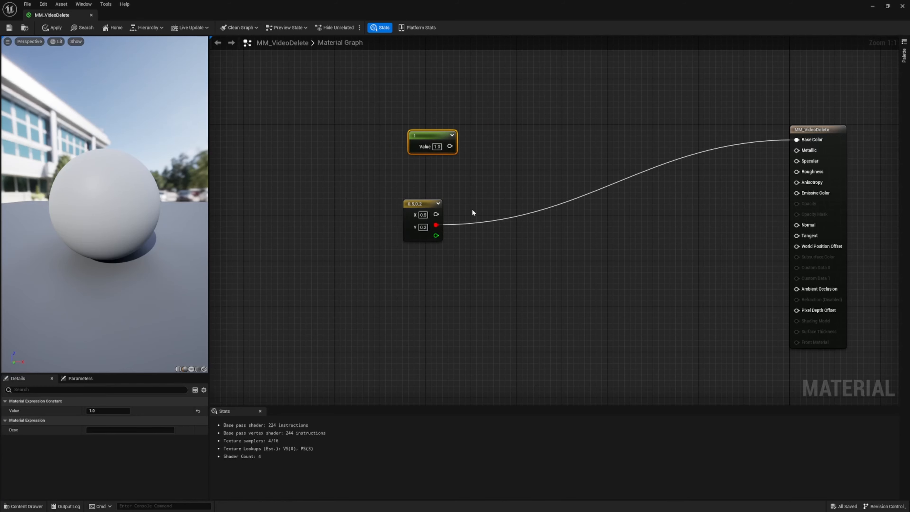
# Connect the Constant2Vector's green (Y) output to Base Color, try a Y value of 0.8, and set it back to 0.2
pyautogui.moveTo(436, 236); pyautogui.dragTo(797, 139)
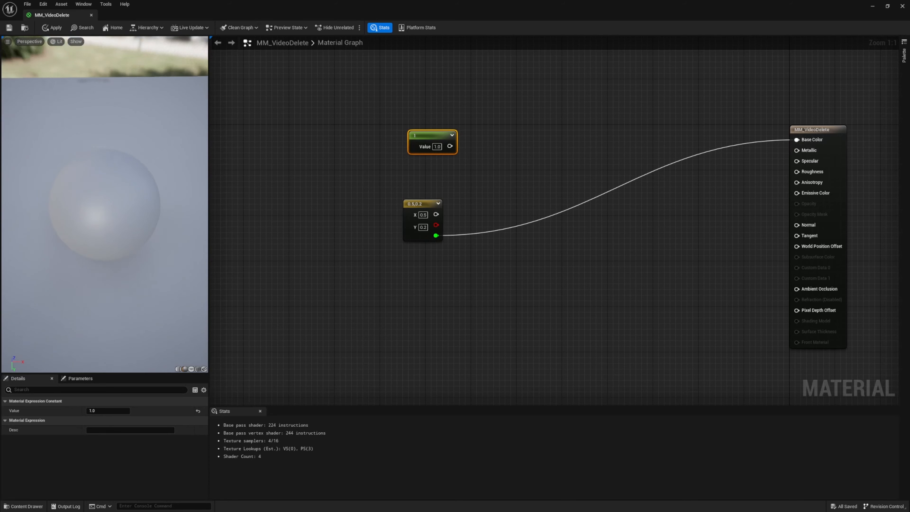
pyautogui.click(423, 227)
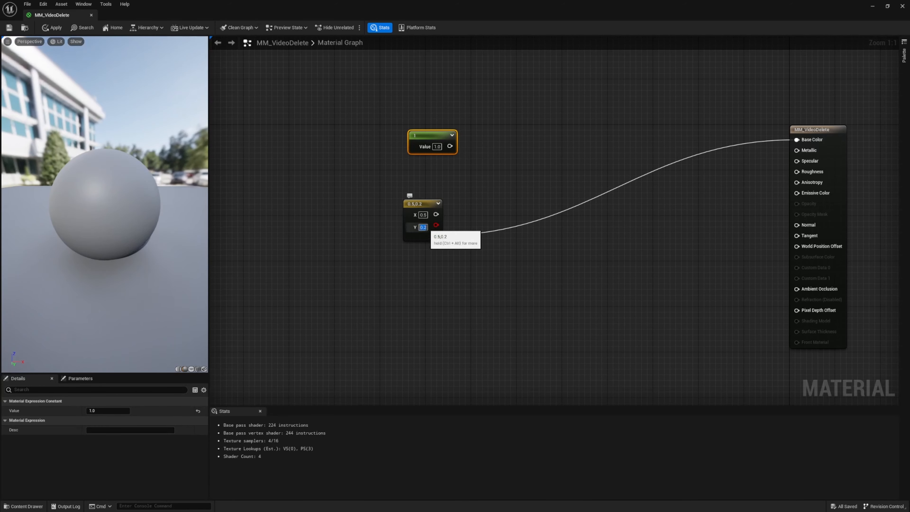
pyautogui.write('0.8')
pyautogui.press('Return')
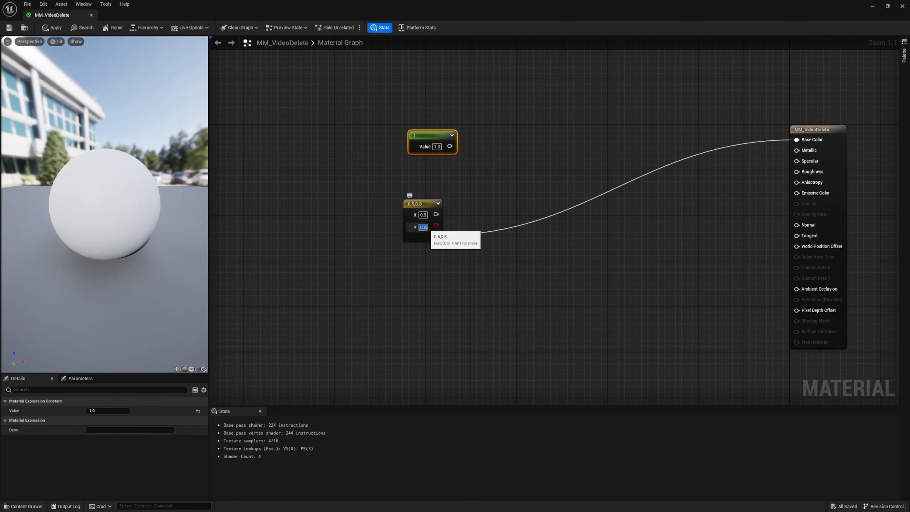
pyautogui.press('Return')
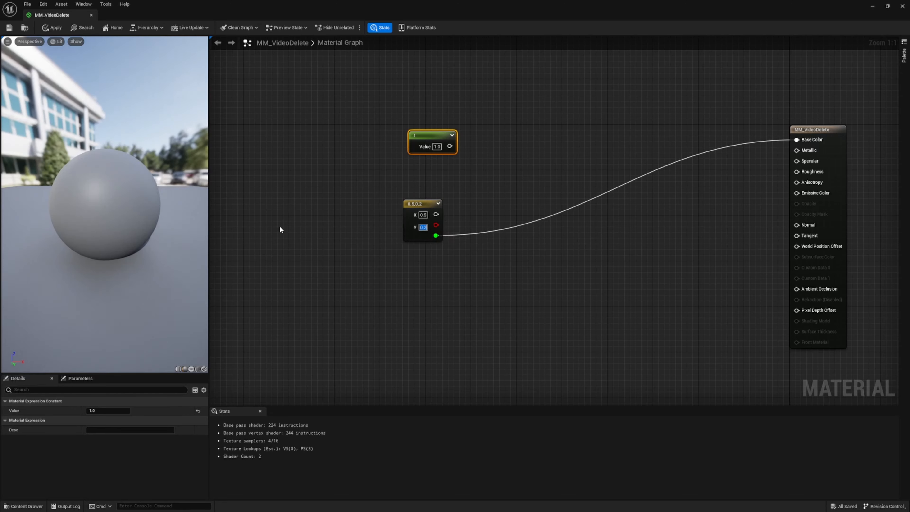
pyautogui.click(392, 270)
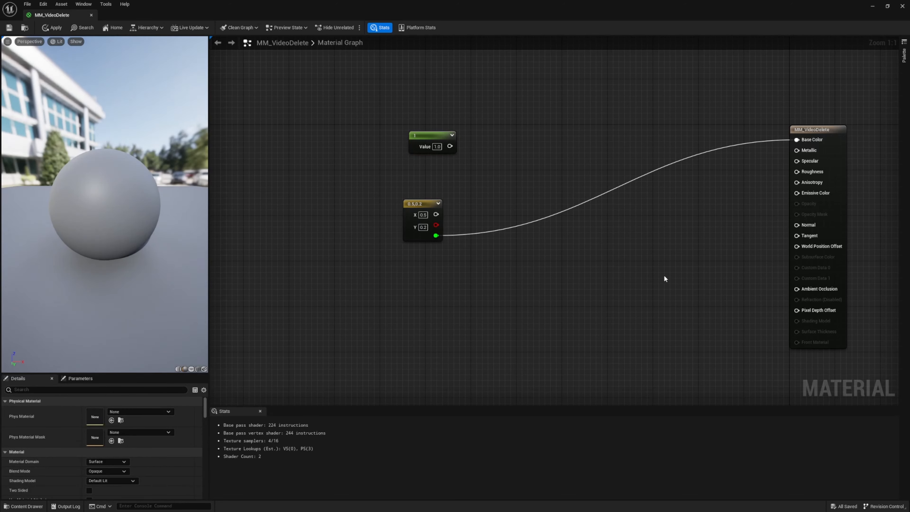
# Disconnect the Constant2Vector from Base Color and align the node directly beneath the Constant node
pyautogui.moveTo(435, 209); pyautogui.dragTo(464, 170)
pyautogui.click(744, 183)
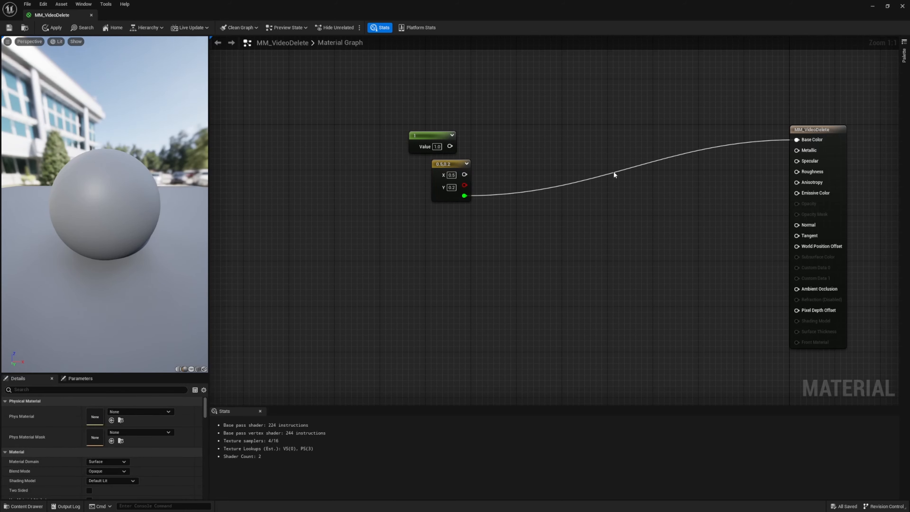
pyautogui.keyDown('alt'); pyautogui.click(796, 141); pyautogui.keyUp('alt')
pyautogui.moveTo(450, 165); pyautogui.dragTo(429, 165)
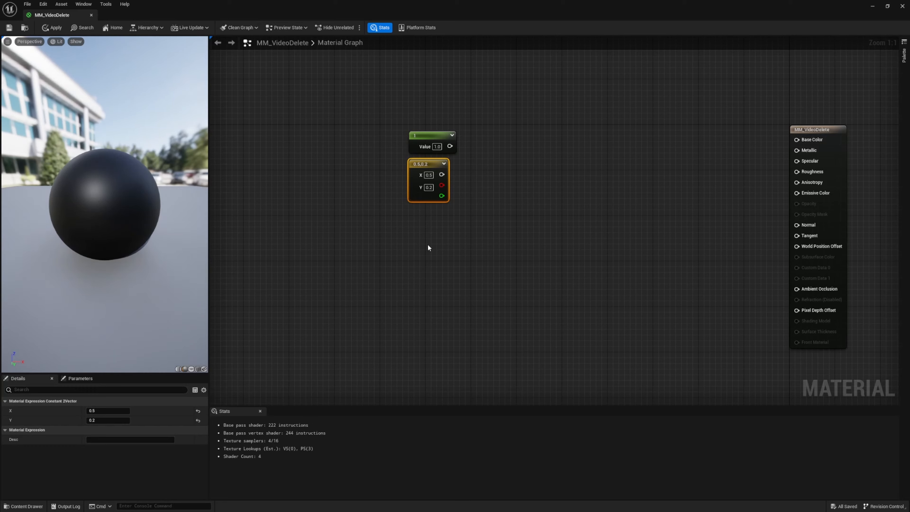
# Add a Constant3Vector node below the Constant2Vector node
pyautogui.click(427, 226)
pyautogui.press('3')
pyautogui.click(425, 228)
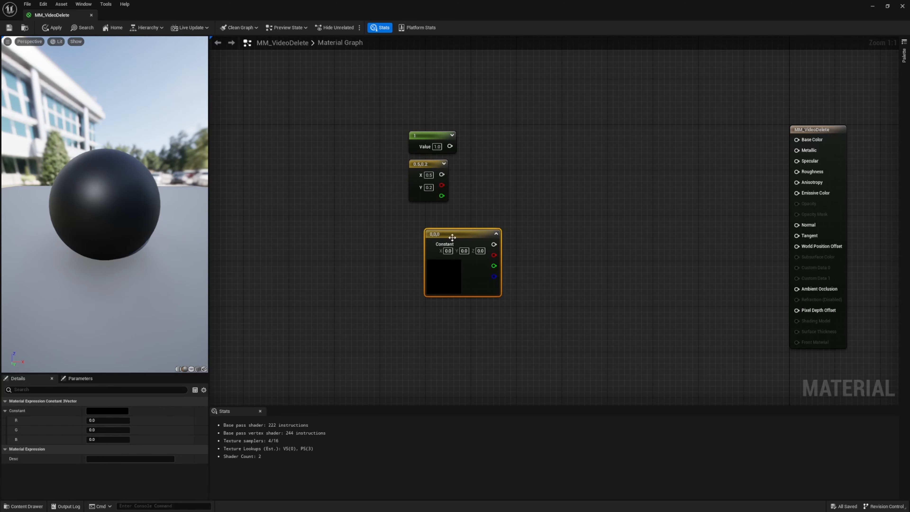
pyautogui.moveTo(449, 237); pyautogui.dragTo(421, 235)
# Set the Constant3Vector's colour to pink (1.0, 0.143486, 0.334206) and connect its combined output to Base Color
pyautogui.click(108, 411)
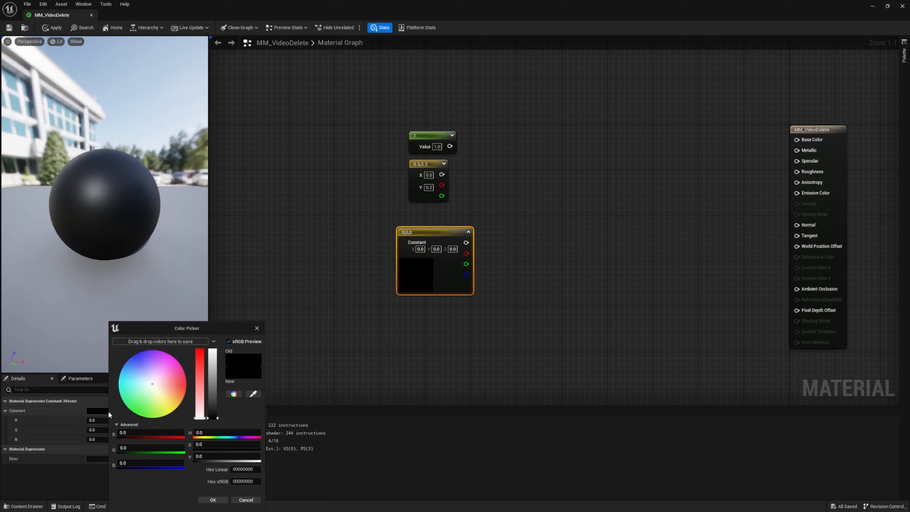
pyautogui.moveTo(168, 327); pyautogui.dragTo(242, 166)
pyautogui.click(254, 224)
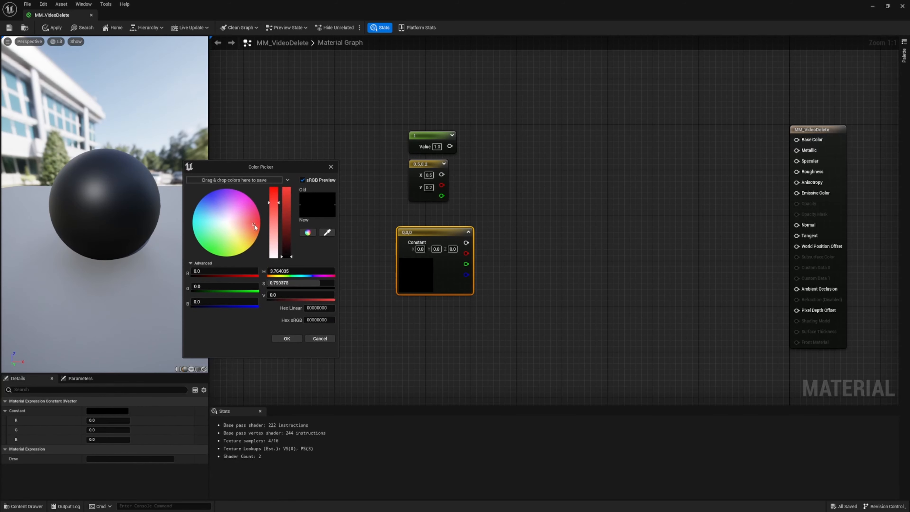
pyautogui.moveTo(253, 225); pyautogui.dragTo(254, 215)
pyautogui.moveTo(288, 256); pyautogui.dragTo(281, 201)
pyautogui.click(285, 338)
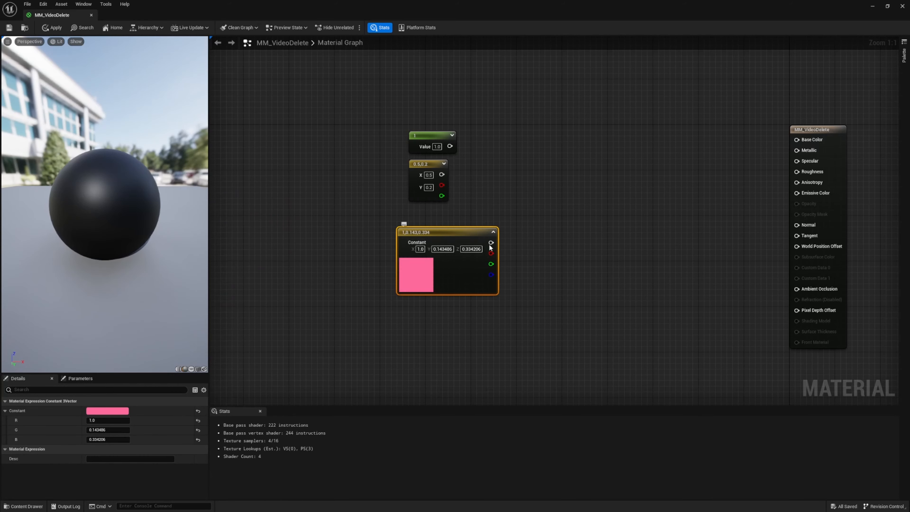
pyautogui.moveTo(491, 243); pyautogui.dragTo(797, 140)
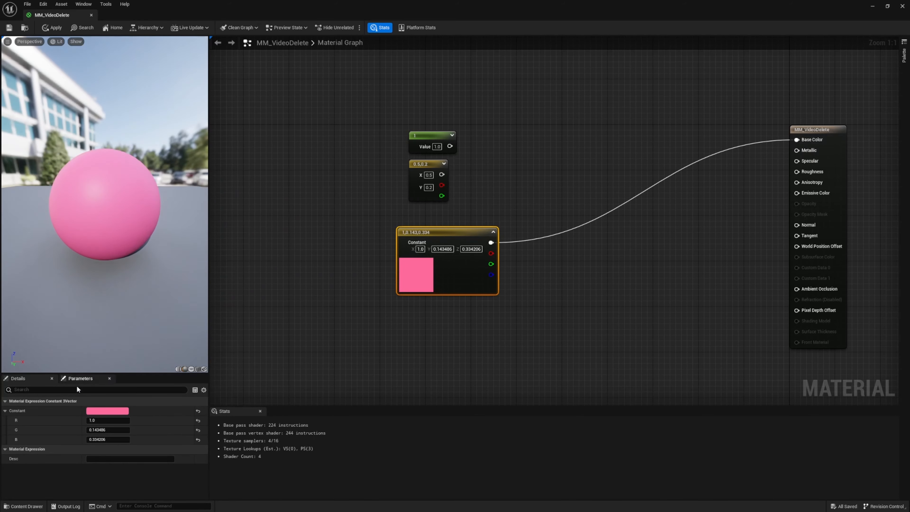
# Try violet (0.283972, 0.249928, 1.0) as the Constant3Vector's colour, and change it to light green (0.380273, 1.0, 0.361517)
pyautogui.click(107, 410)
pyautogui.moveTo(158, 376); pyautogui.dragTo(141, 361)
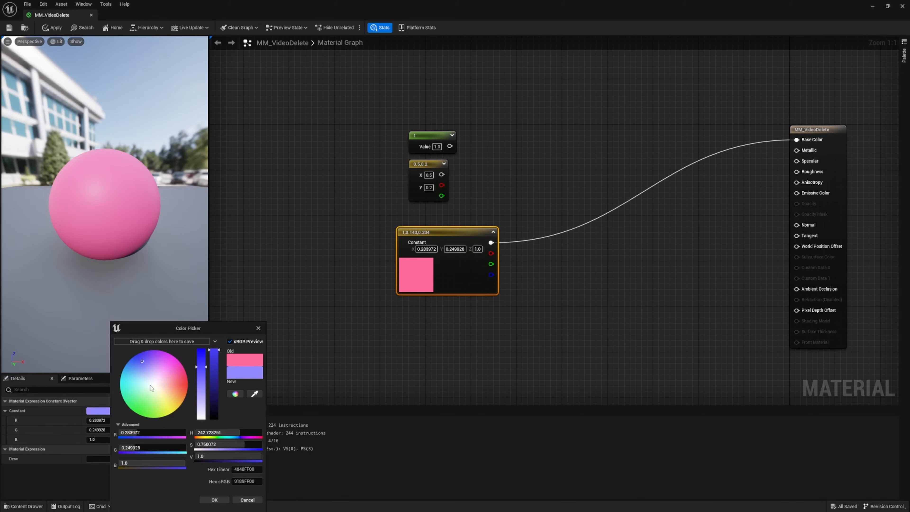
pyautogui.click(215, 500)
pyautogui.click(108, 411)
pyautogui.moveTo(148, 402); pyautogui.dragTo(145, 406)
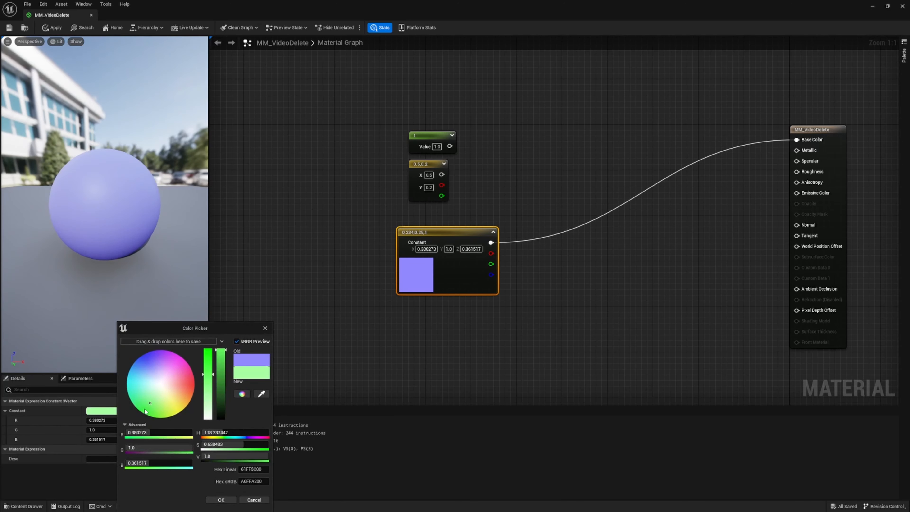
pyautogui.click(221, 499)
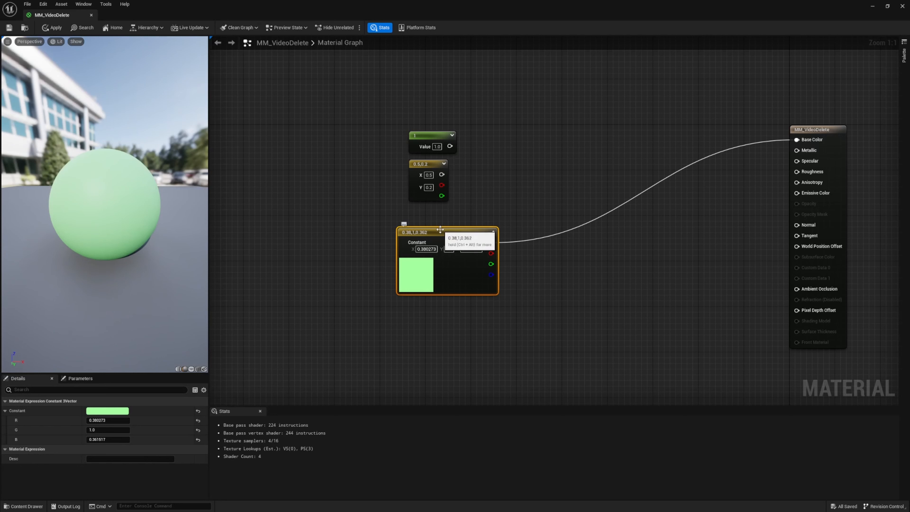
# Align the Constant3Vector beneath the Constant2Vector node and disconnect it from Base Color
pyautogui.moveTo(440, 229); pyautogui.dragTo(452, 212)
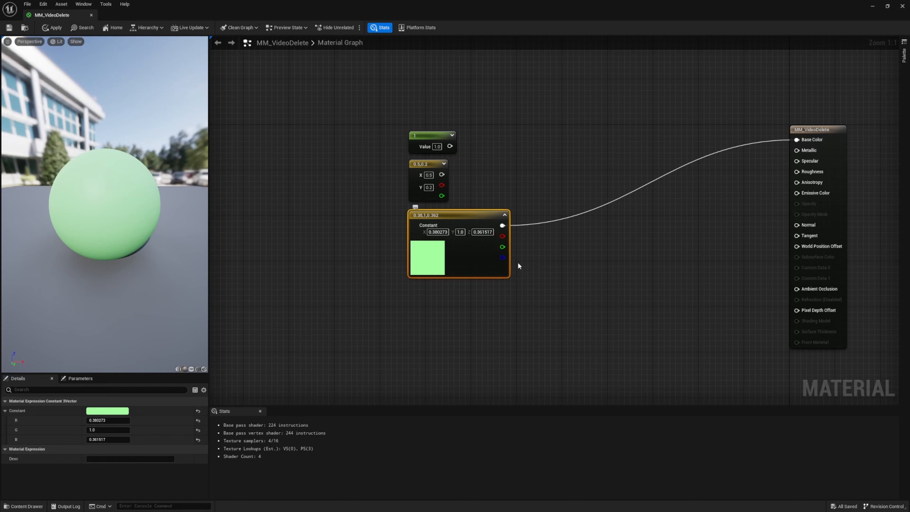
pyautogui.moveTo(585, 163); pyautogui.dragTo(628, 257)
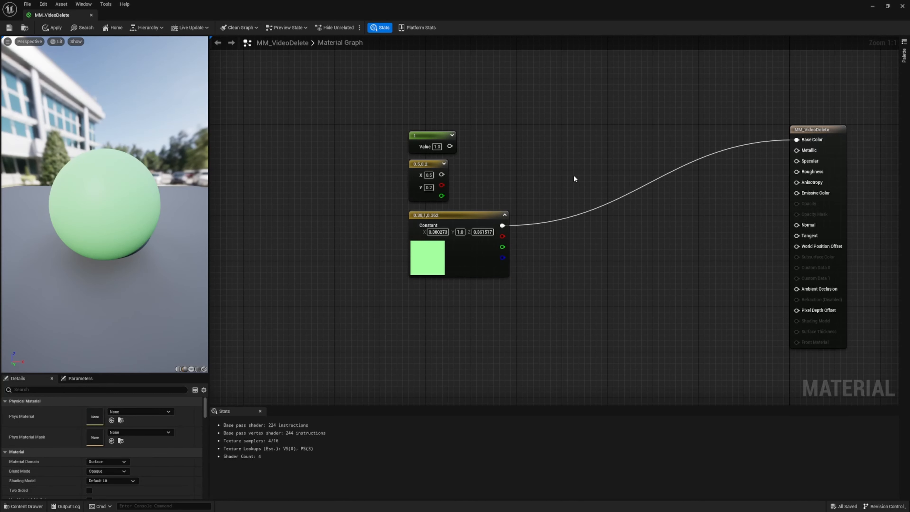
pyautogui.keyDown('alt'); pyautogui.click(796, 140); pyautogui.keyUp('alt')
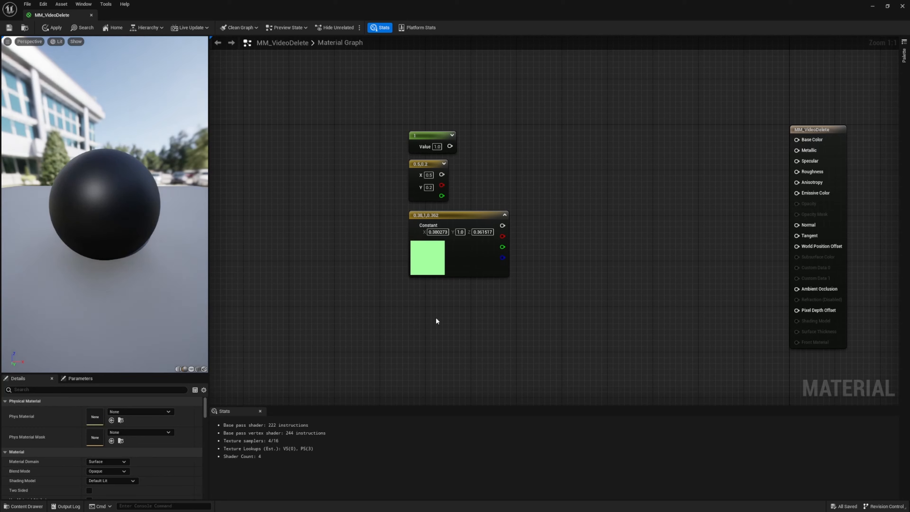
# Add a Constant4Vector node, place it beneath the Constant3Vector, and leave its outputs unconnected
pyautogui.click(434, 311)
pyautogui.moveTo(464, 318); pyautogui.dragTo(446, 296)
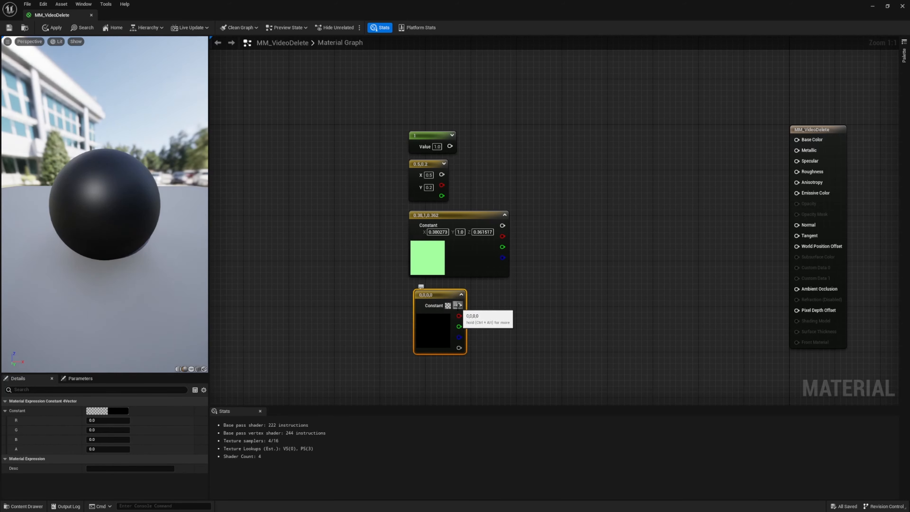
pyautogui.moveTo(459, 305); pyautogui.dragTo(567, 263)
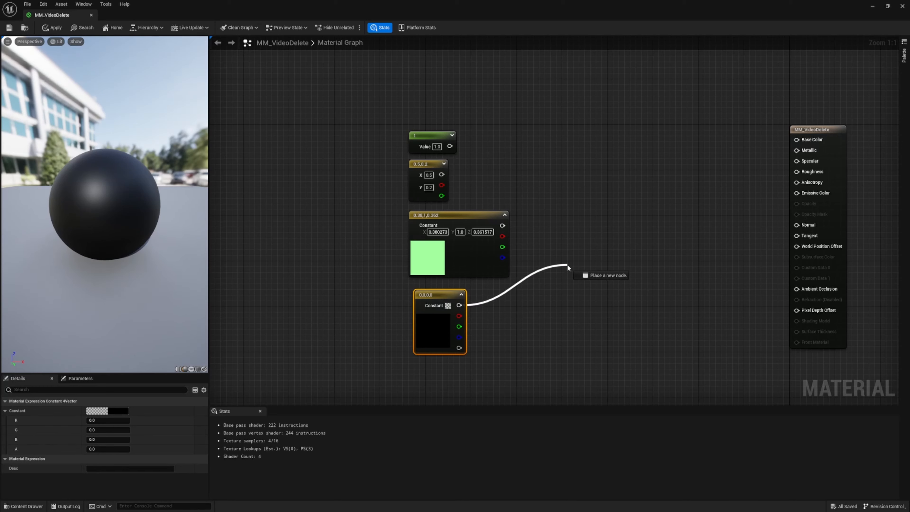
pyautogui.click(479, 319)
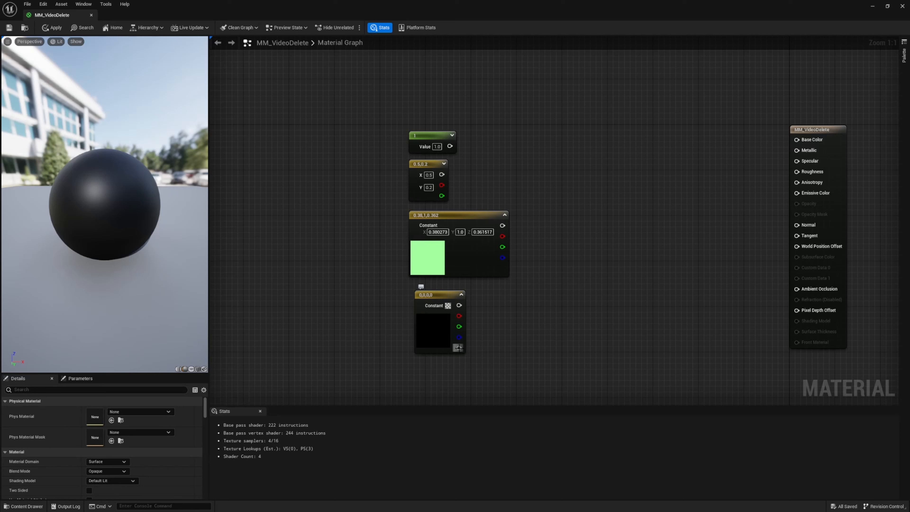
# Move all four constant and vector nodes together, farther away from the material output node
pyautogui.moveTo(311, 85); pyautogui.dragTo(447, 305)
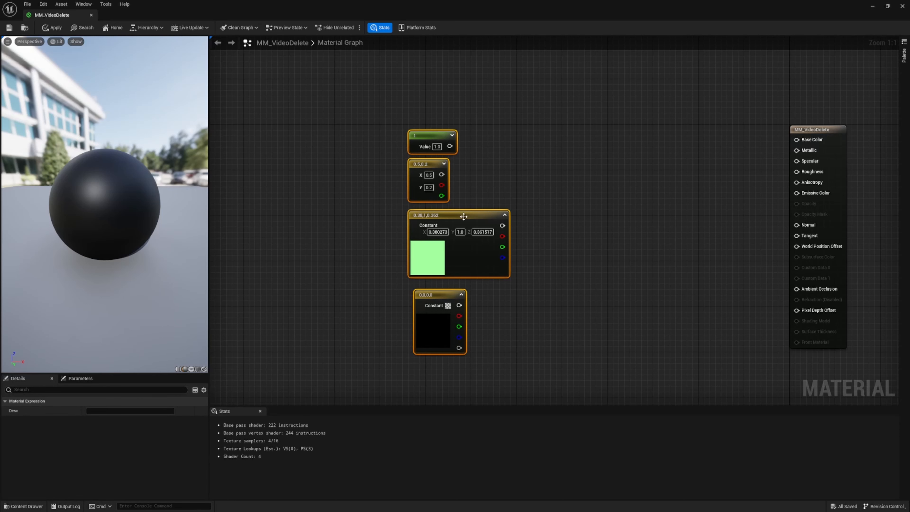
pyautogui.moveTo(464, 216); pyautogui.dragTo(350, 200)
pyautogui.click(560, 154)
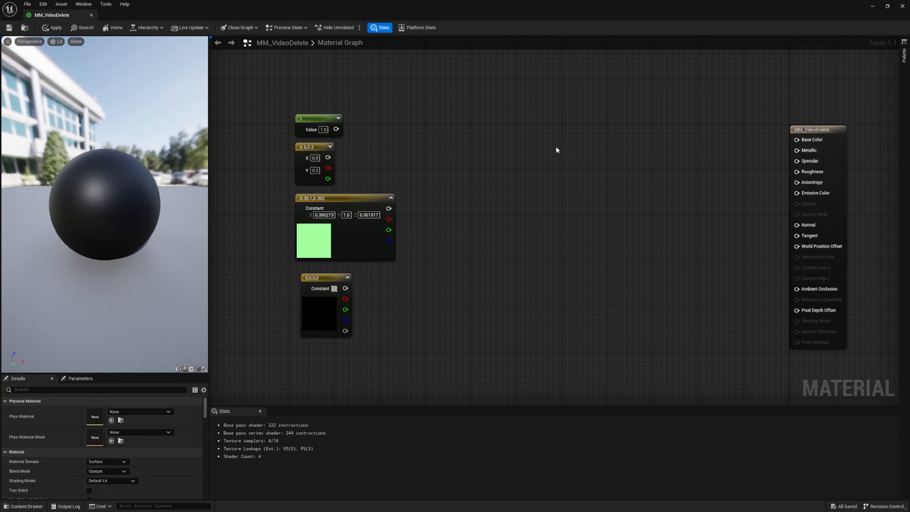
# Place a second column of nodes in the free space: Constant, Constant2Vector, Constant3Vector and Constant4Vector
pyautogui.click(556, 114)
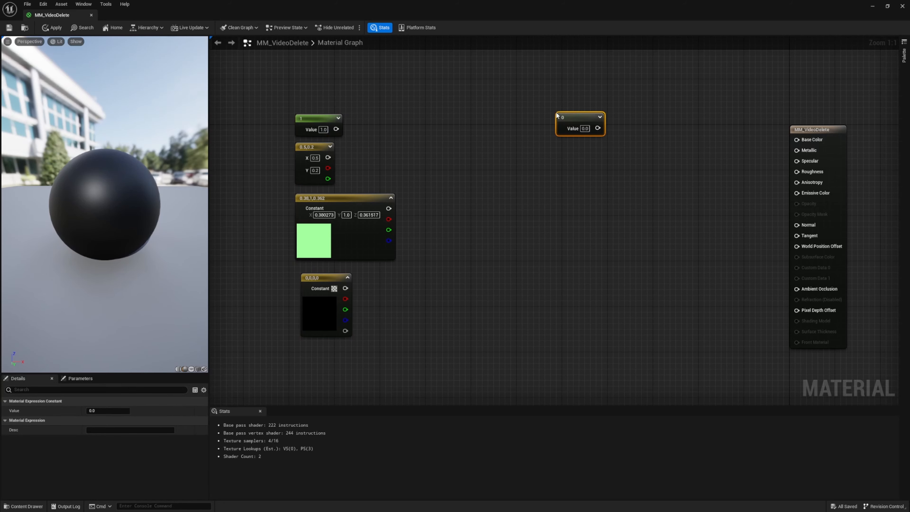
pyautogui.click(561, 169)
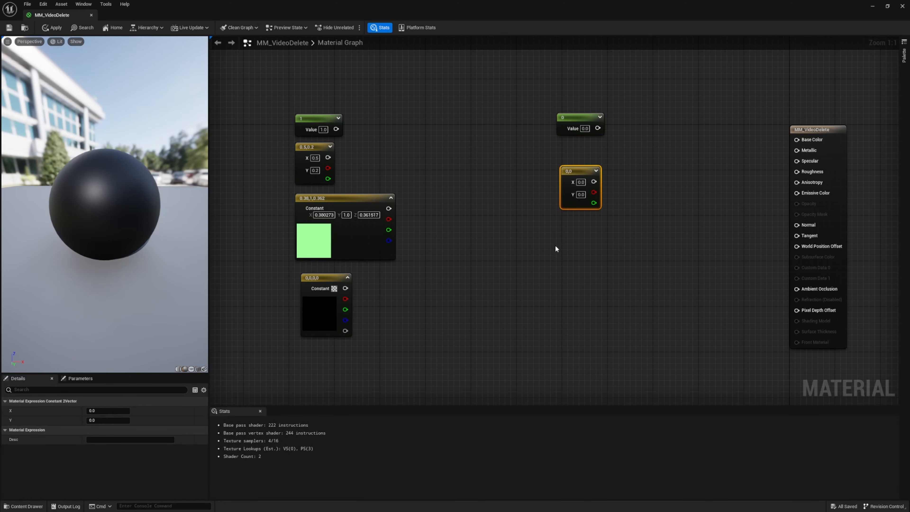
pyautogui.click(563, 243)
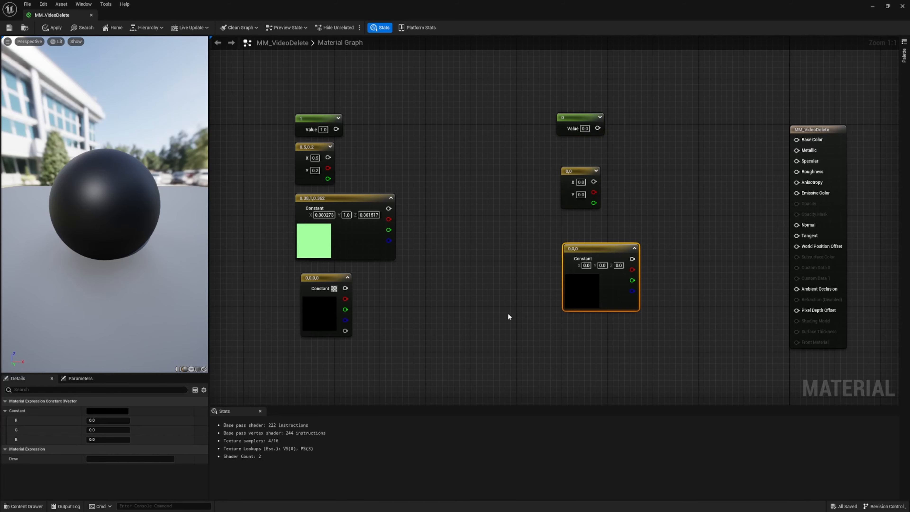
pyautogui.click(568, 353)
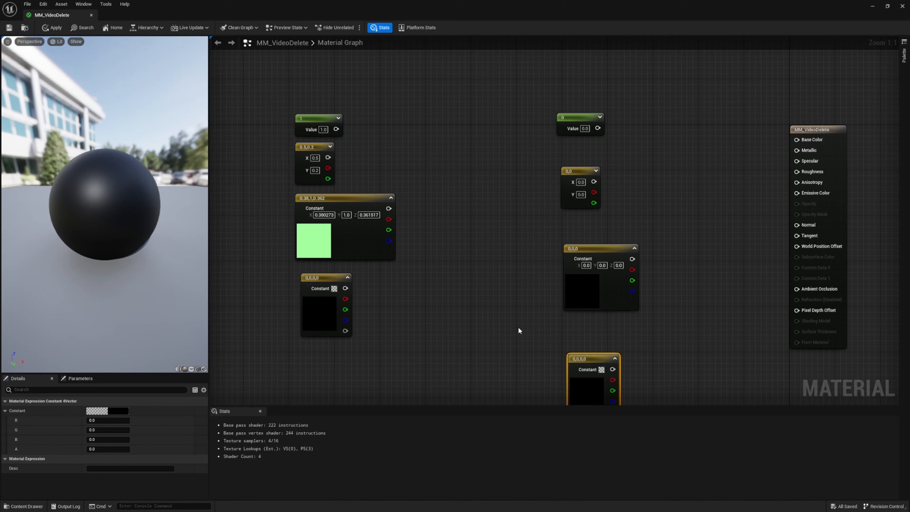
# Delete every constant and vector node from the graph, leaving only the material output node
pyautogui.scroll(-4, 518, 327)
pyautogui.press('Delete')
pyautogui.moveTo(403, 205); pyautogui.dragTo(455, 337)
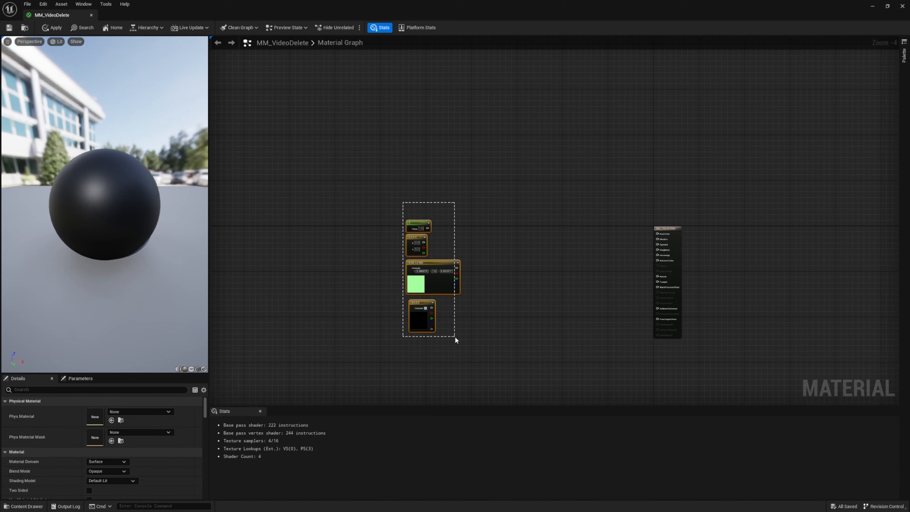
pyautogui.press('Delete')
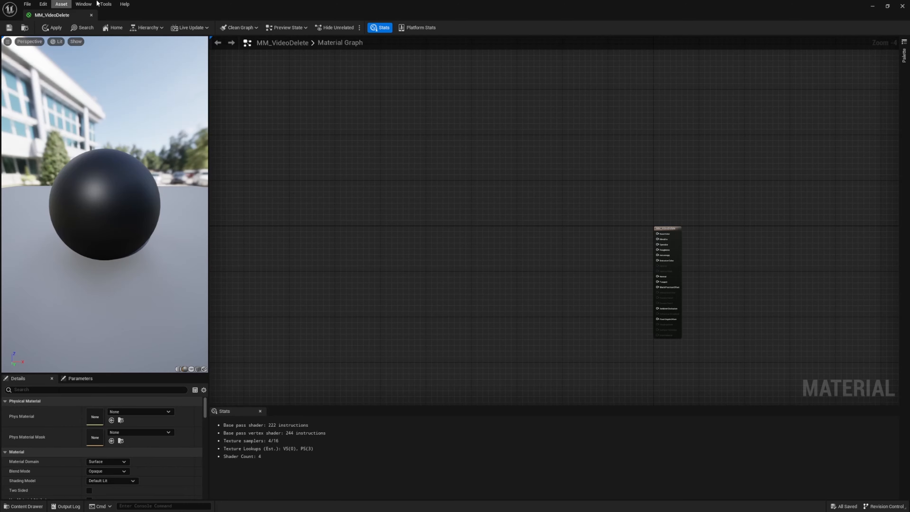
# Add the three Dirty Brick Wall textures from the VideoDeleteTExtures folder to the material graph as texture samples
pyautogui.doubleClick(221, 8)
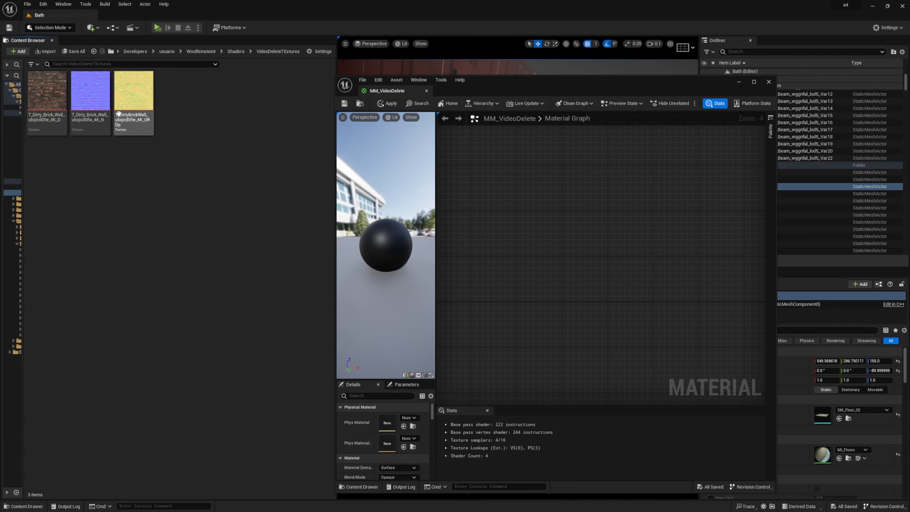
pyautogui.click(38, 107)
pyautogui.keyDown('shift'); pyautogui.click(123, 104); pyautogui.keyUp('shift')
pyautogui.moveTo(84, 96); pyautogui.dragTo(510, 217)
pyautogui.click(753, 82)
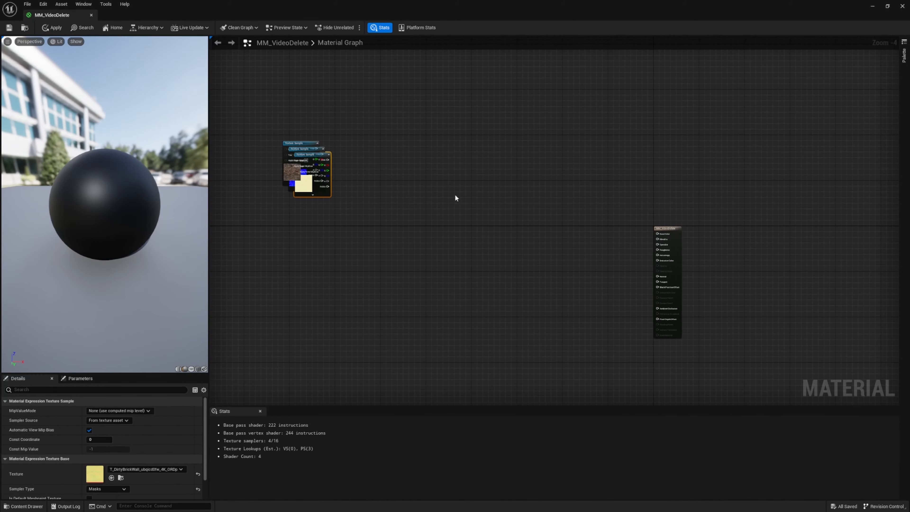
# Spread the stacked brick texture samples apart, with the normal and mask samples side by side below the color sample
pyautogui.moveTo(313, 192); pyautogui.dragTo(323, 359)
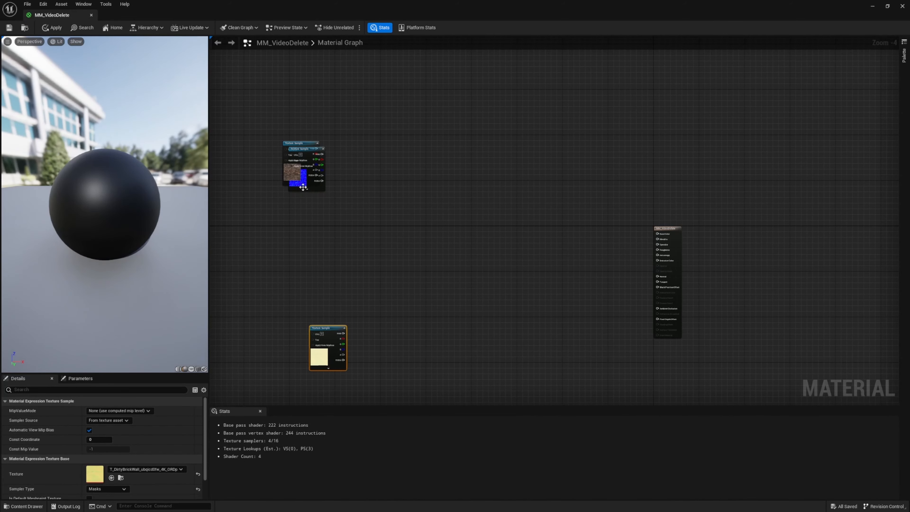
pyautogui.moveTo(302, 187); pyautogui.dragTo(287, 367)
pyautogui.moveTo(255, 316); pyautogui.dragTo(373, 380)
pyautogui.moveTo(283, 331); pyautogui.dragTo(371, 211)
pyautogui.moveTo(305, 149); pyautogui.dragTo(313, 332)
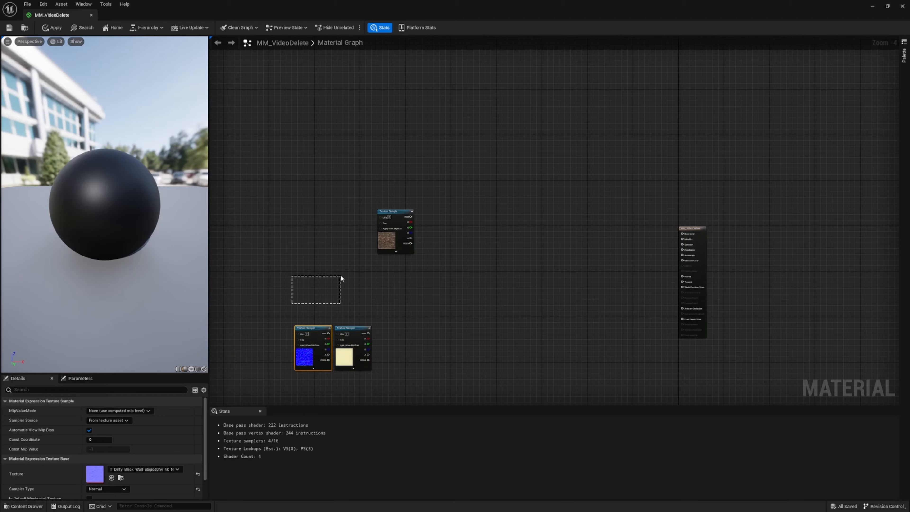
# Move the normal and mask texture samples together to just below the material output node, leaving the color sample alone
pyautogui.moveTo(341, 276); pyautogui.dragTo(340, 276)
pyautogui.moveTo(286, 288); pyautogui.dragTo(382, 228, button='right')
pyautogui.moveTo(354, 234); pyautogui.dragTo(499, 341)
pyautogui.moveTo(450, 272); pyautogui.dragTo(518, 305)
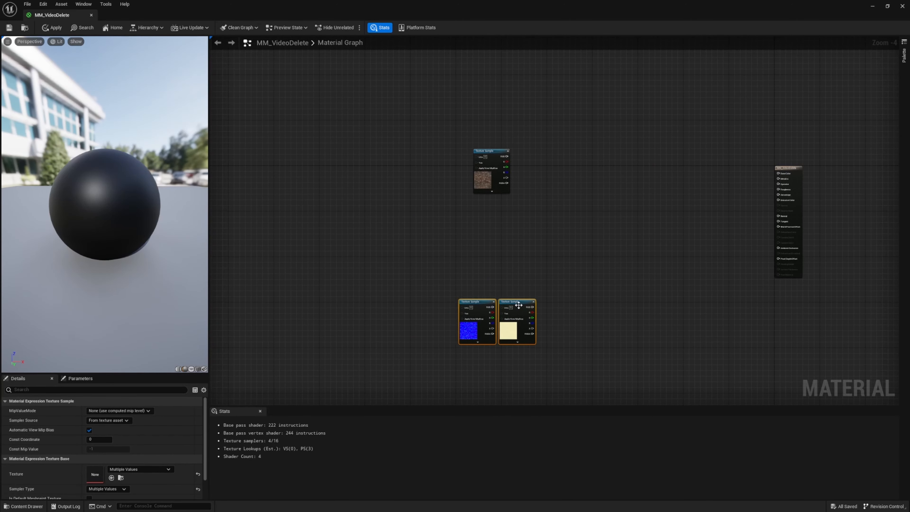
pyautogui.moveTo(496, 156); pyautogui.dragTo(459, 162)
pyautogui.moveTo(484, 302); pyautogui.dragTo(792, 303)
pyautogui.moveTo(462, 188); pyautogui.dragTo(473, 256, button='right')
# Enlarge the details area and view the Sampler Type options of the brick color texture sample
pyautogui.scroll(4, 472, 253)
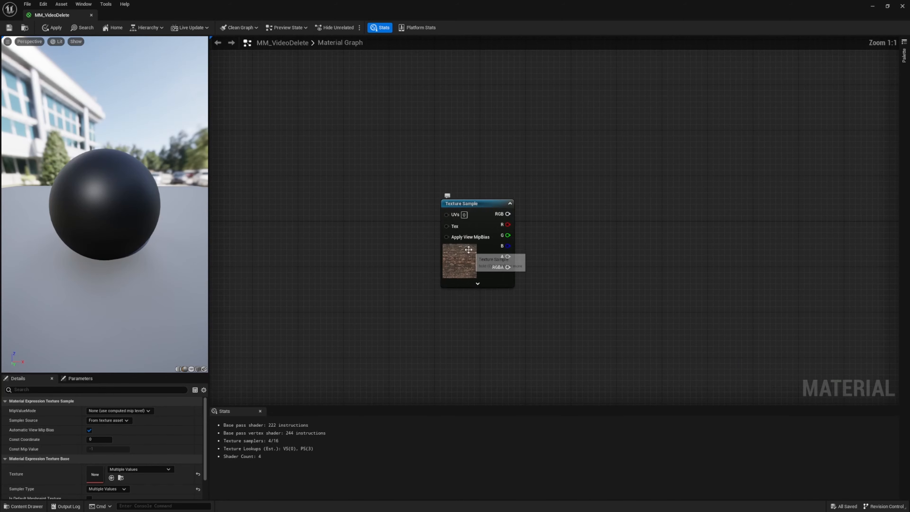
pyautogui.click(487, 213)
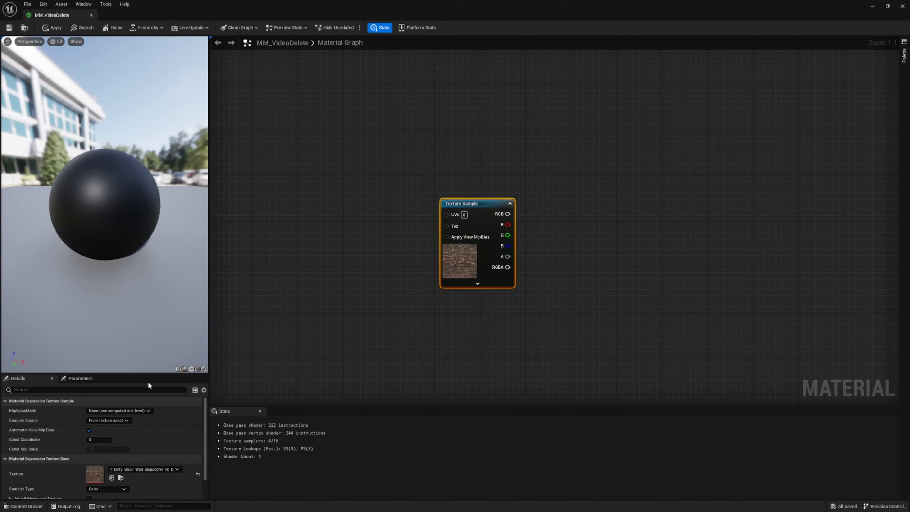
pyautogui.moveTo(150, 374); pyautogui.dragTo(147, 237)
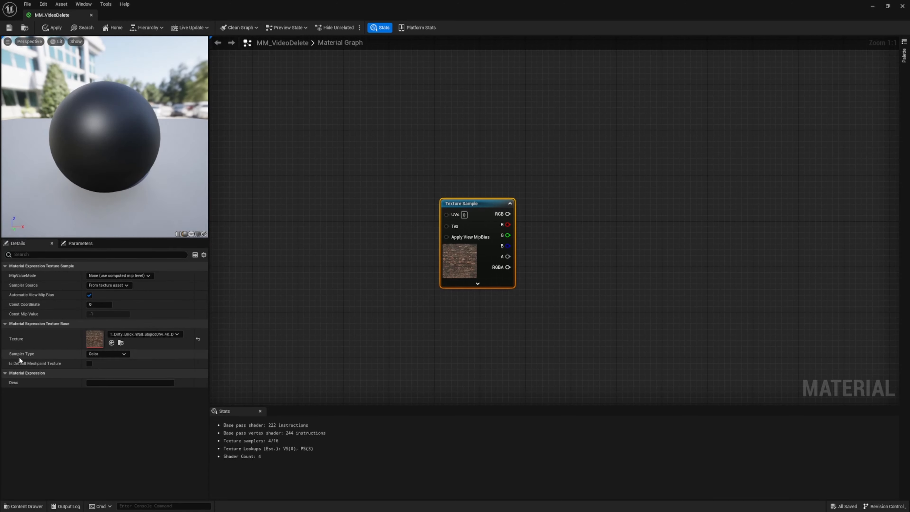
pyautogui.click(103, 354)
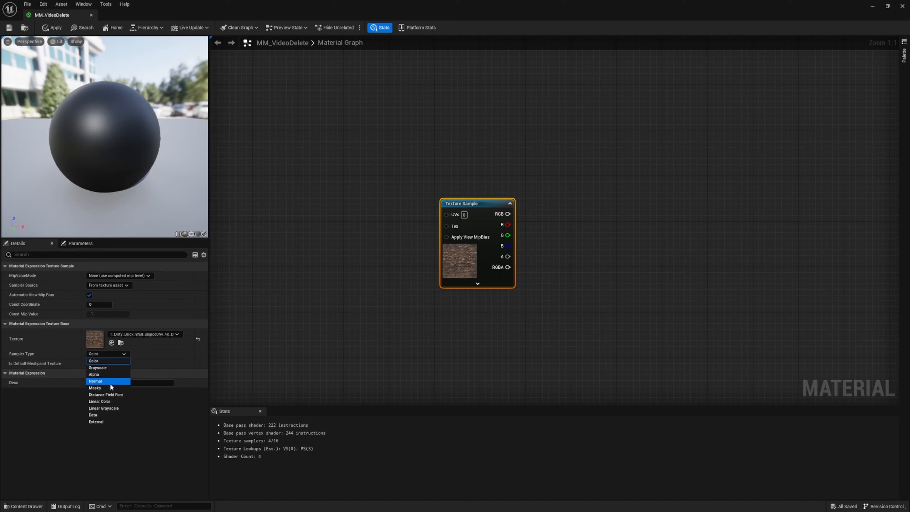
pyautogui.click(367, 393)
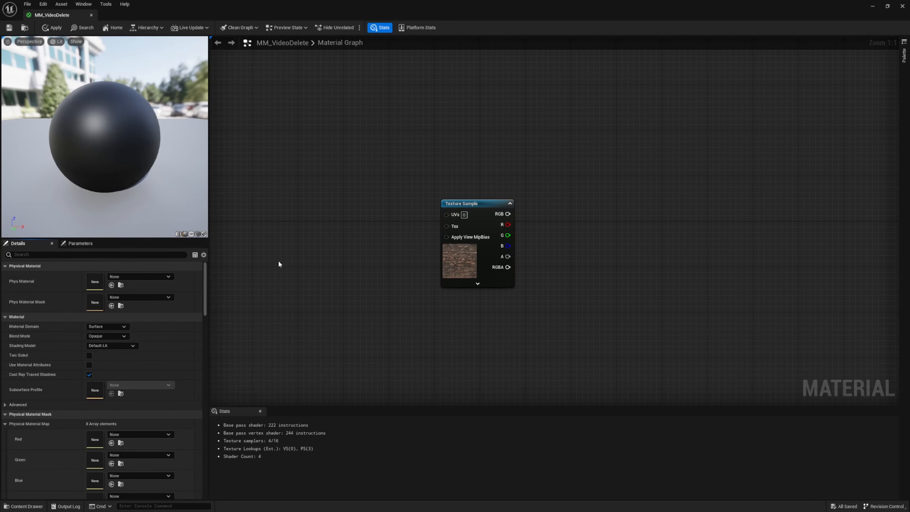
# Open the Dirty Brick Wall color texture asset in a maximized window and view its Compression Settings options
pyautogui.moveTo(349, 22); pyautogui.dragTo(486, 104)
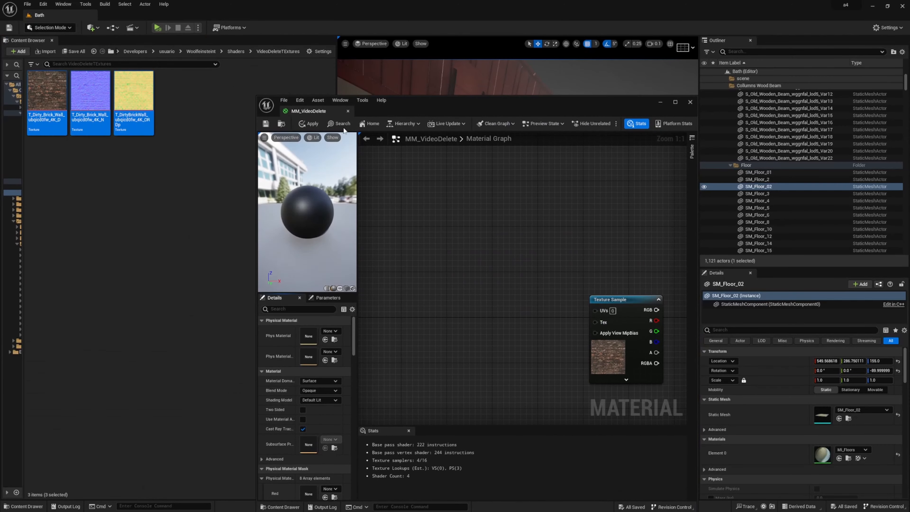
pyautogui.doubleClick(36, 105)
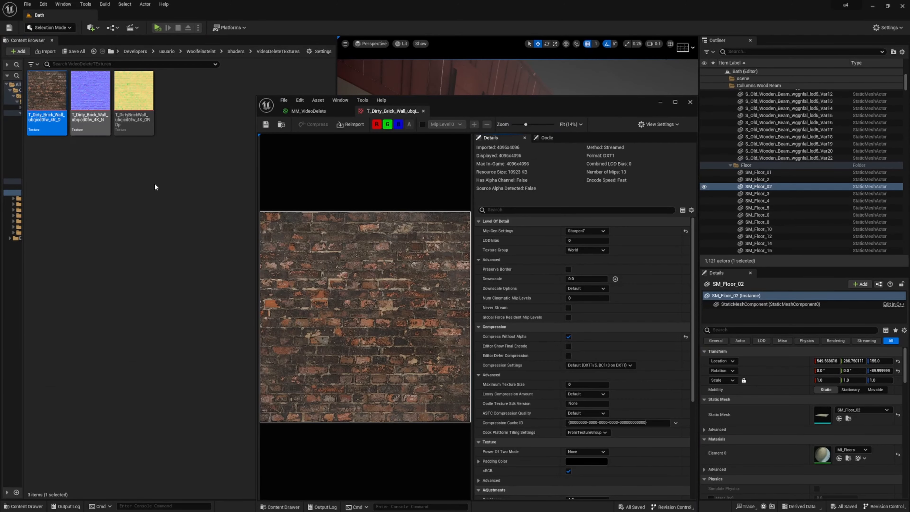
pyautogui.click(675, 102)
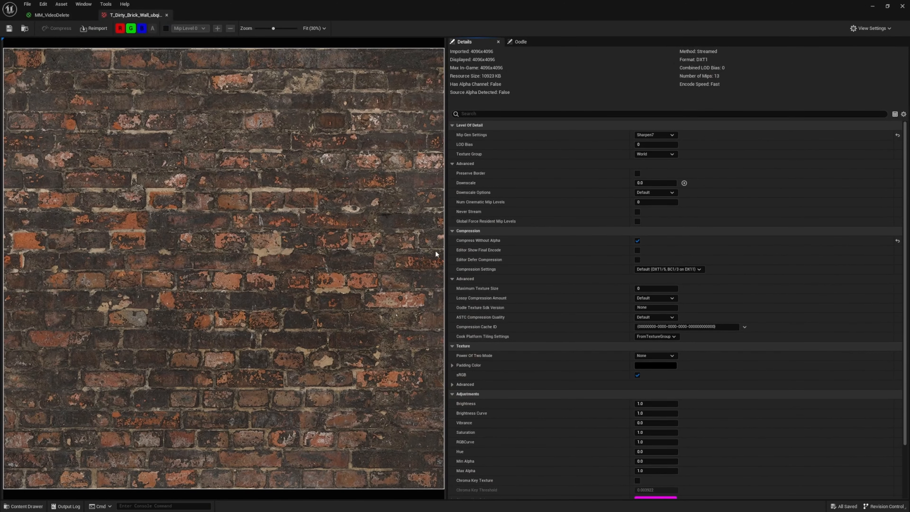
pyautogui.click(678, 268)
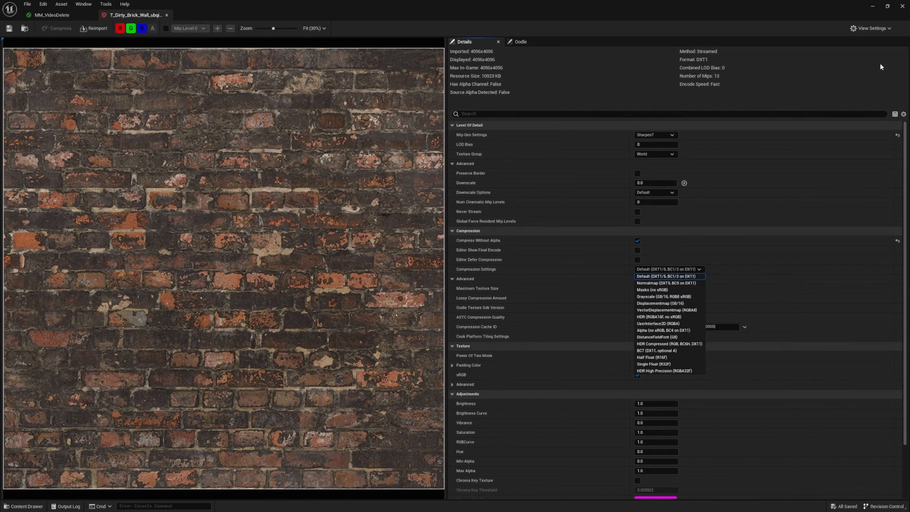
pyautogui.click(52, 14)
# Inspect the brick color texture image up close and close its texture editor
pyautogui.click(135, 15)
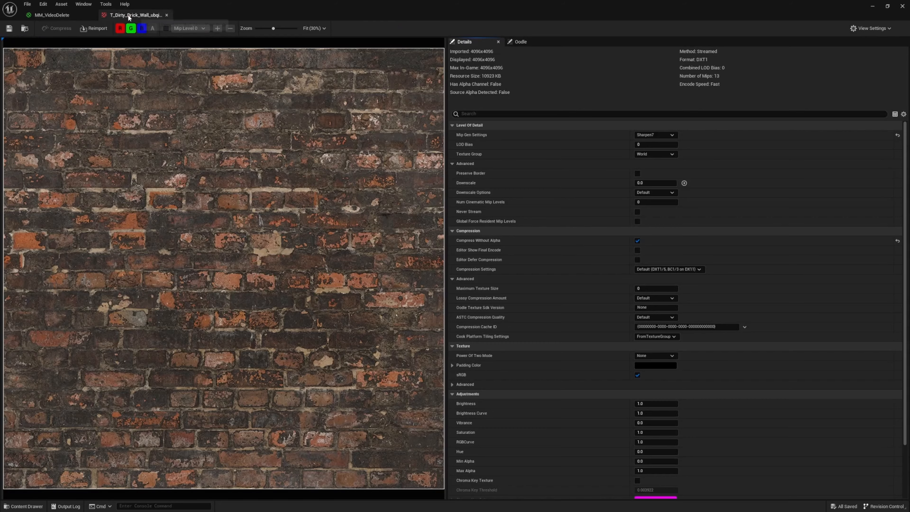
pyautogui.scroll(-2, 261, 268)
pyautogui.scroll(3, 264, 265)
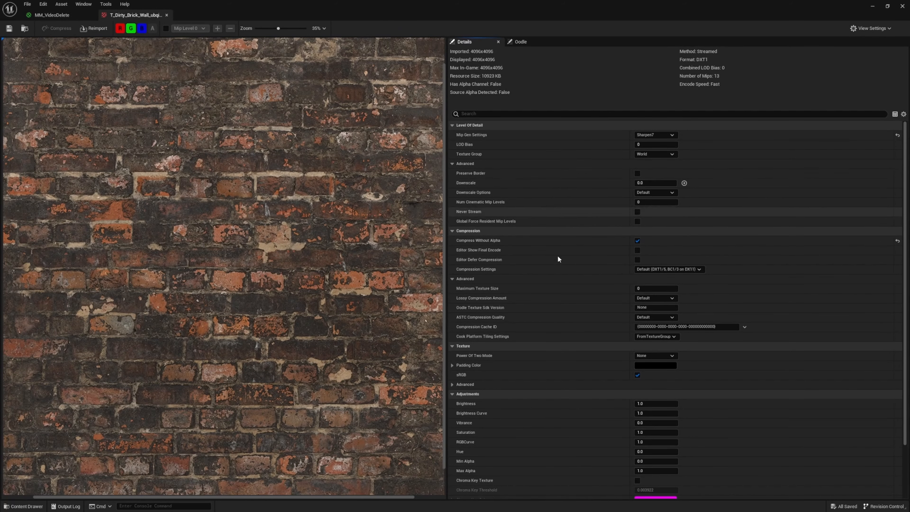
pyautogui.scroll(-3, 621, 356)
pyautogui.click(166, 15)
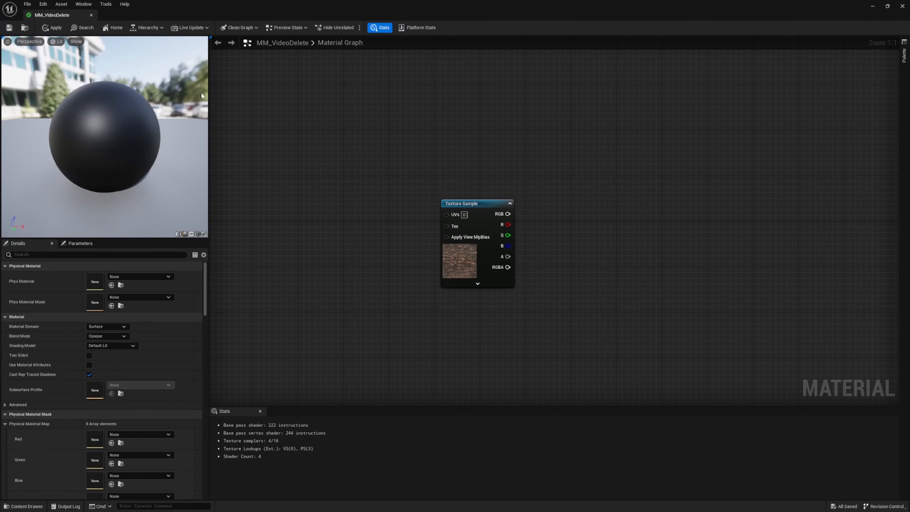
# Switch the material preview to a cube and connect the brick color sample's RGB output to Base Color
pyautogui.scroll(-5, 563, 251)
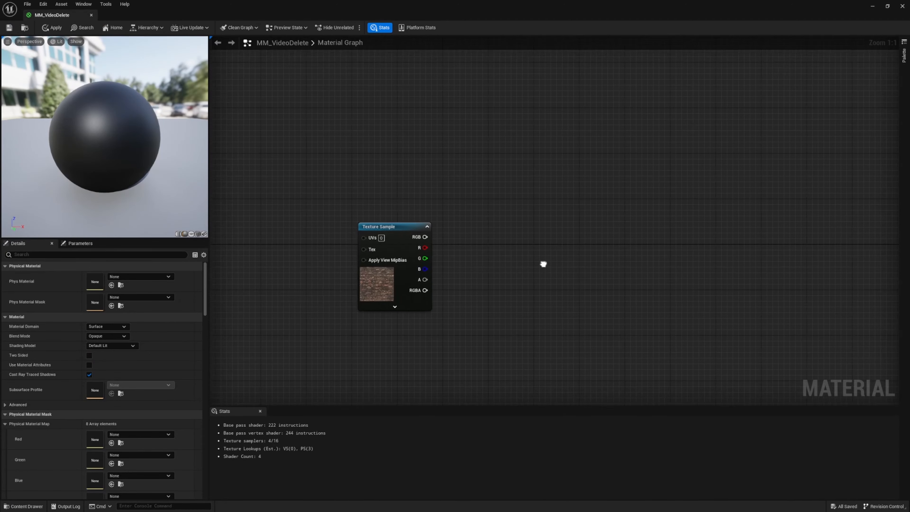
pyautogui.scroll(1, 475, 252)
pyautogui.moveTo(514, 273); pyautogui.dragTo(570, 239, button='right')
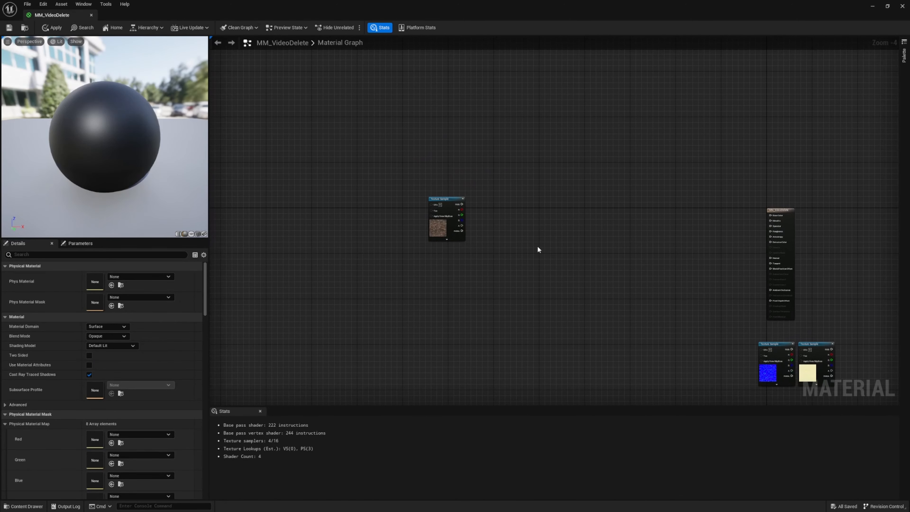
pyautogui.click(197, 234)
pyautogui.moveTo(126, 191); pyautogui.dragTo(172, 191)
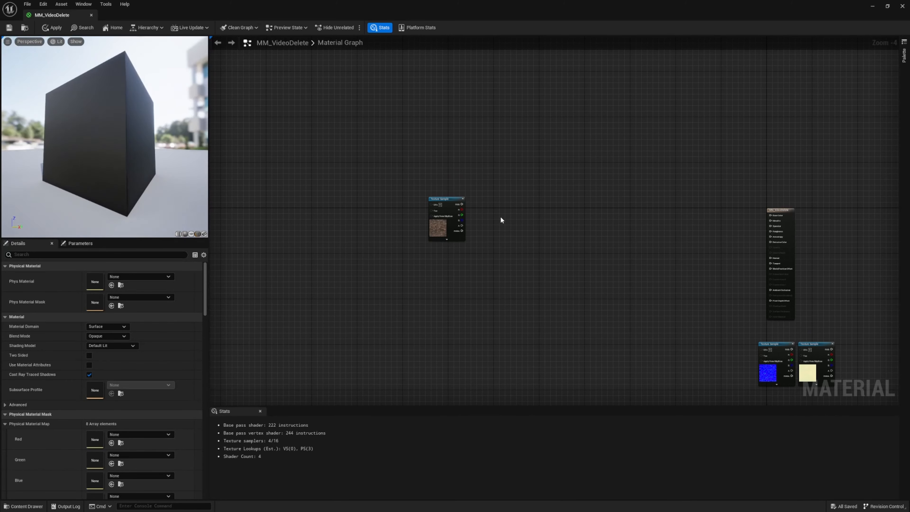
pyautogui.moveTo(461, 204); pyautogui.dragTo(774, 218)
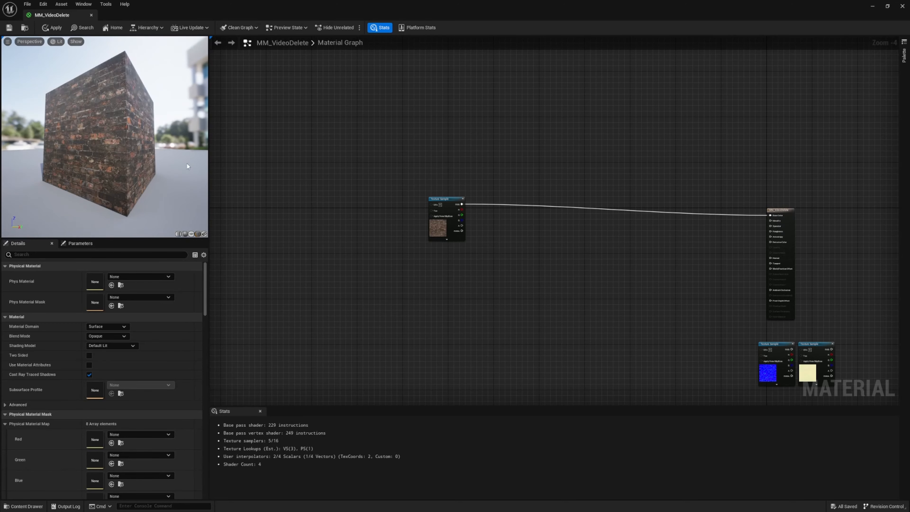
pyautogui.moveTo(125, 132)
pyautogui.mouseDown()
pyautogui.moveTo(89, 172)
pyautogui.moveTo(102, 186)
pyautogui.moveTo(86, 146)
pyautogui.moveTo(124, 143)
pyautogui.mouseUp()
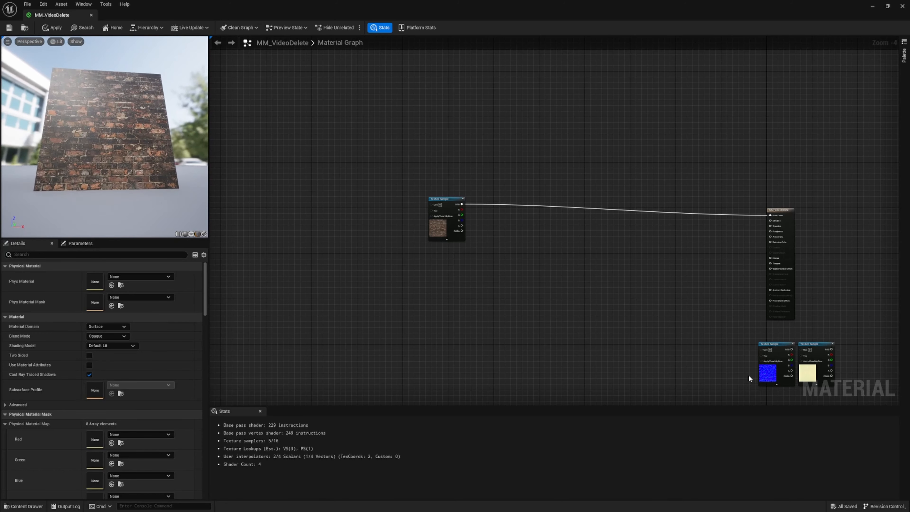
# Connect the normal texture sample's RGB output to Normal, check the preview cube, and place the sample below the color sample
pyautogui.moveTo(768, 372); pyautogui.dragTo(773, 261)
pyautogui.moveTo(143, 158); pyautogui.dragTo(108, 144)
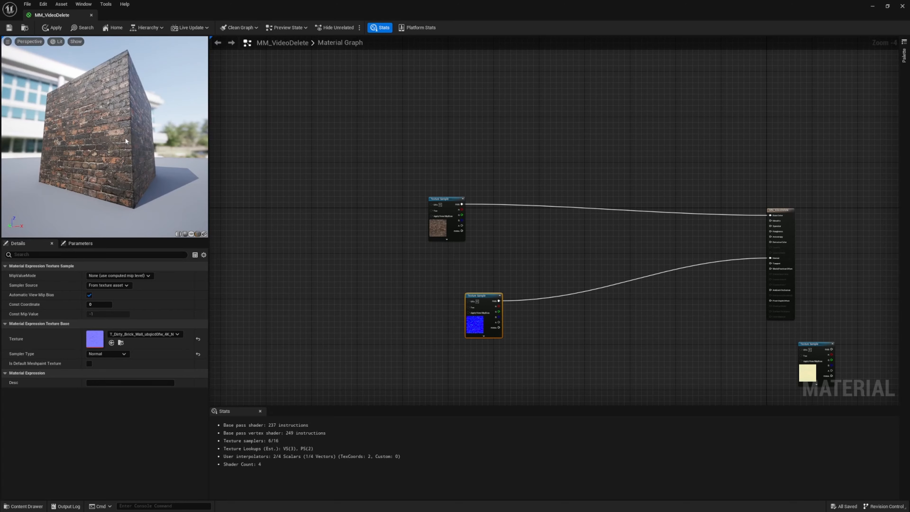
pyautogui.moveTo(125, 137); pyautogui.dragTo(123, 156, button='right')
pyautogui.moveTo(124, 140); pyautogui.dragTo(164, 154)
pyautogui.moveTo(124, 144); pyautogui.dragTo(124, 104, button='right')
pyautogui.moveTo(480, 294); pyautogui.dragTo(446, 261)
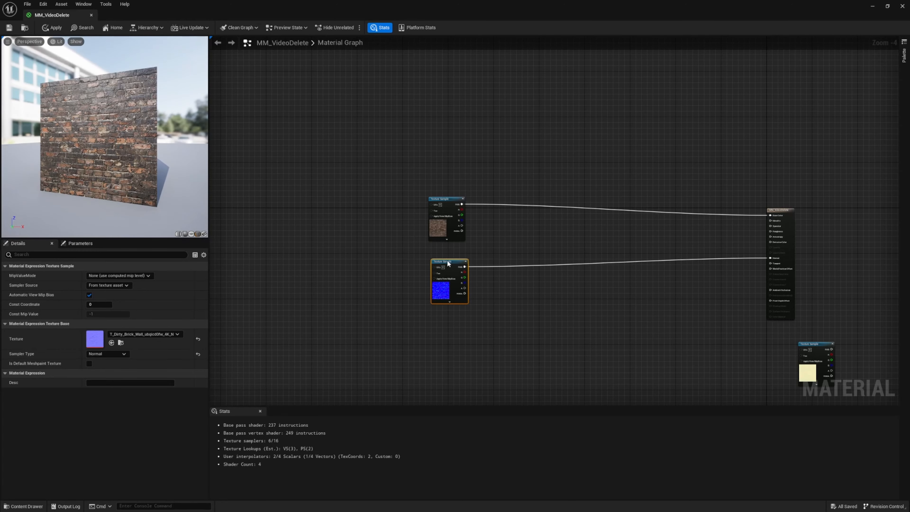
pyautogui.moveTo(381, 248); pyautogui.dragTo(383, 197, button='right')
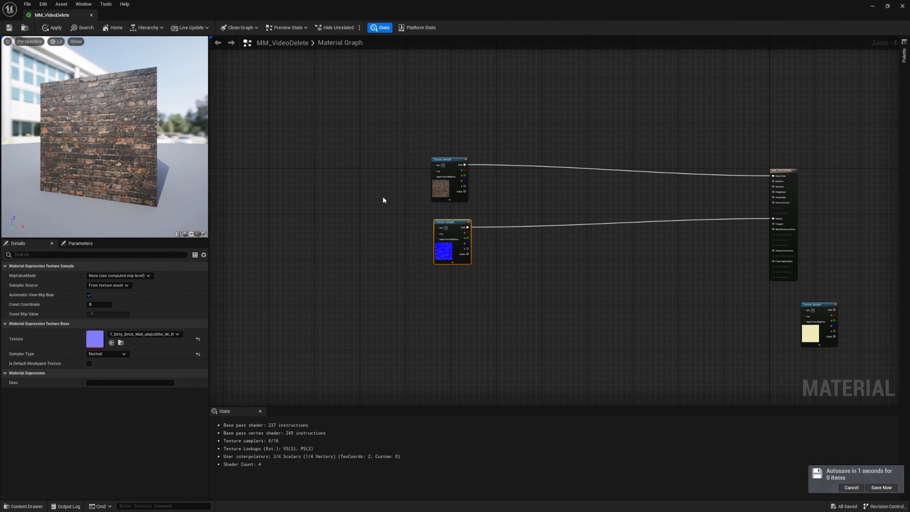
pyautogui.moveTo(351, 189); pyautogui.dragTo(384, 228, button='right')
pyautogui.click(462, 230)
pyautogui.moveTo(112, 138)
pyautogui.mouseDown()
pyautogui.moveTo(115, 154)
pyautogui.moveTo(96, 193)
pyautogui.moveTo(112, 129)
pyautogui.moveTo(86, 131)
pyautogui.moveTo(74, 144)
pyautogui.moveTo(77, 183)
pyautogui.moveTo(71, 158)
pyautogui.moveTo(89, 129)
pyautogui.moveTo(124, 130)
pyautogui.mouseUp()
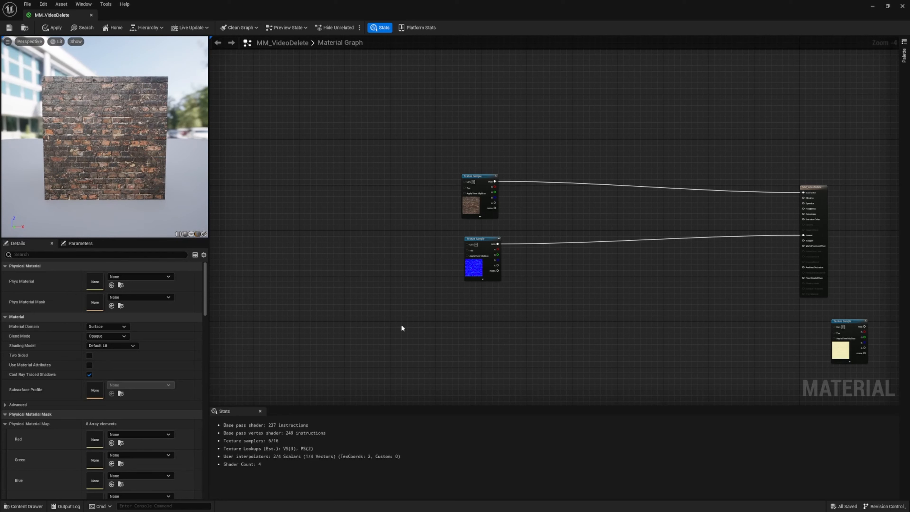
# Add a TextureCoordinate node in the free space before the two connected brick texture samples
pyautogui.rightClick(331, 216)
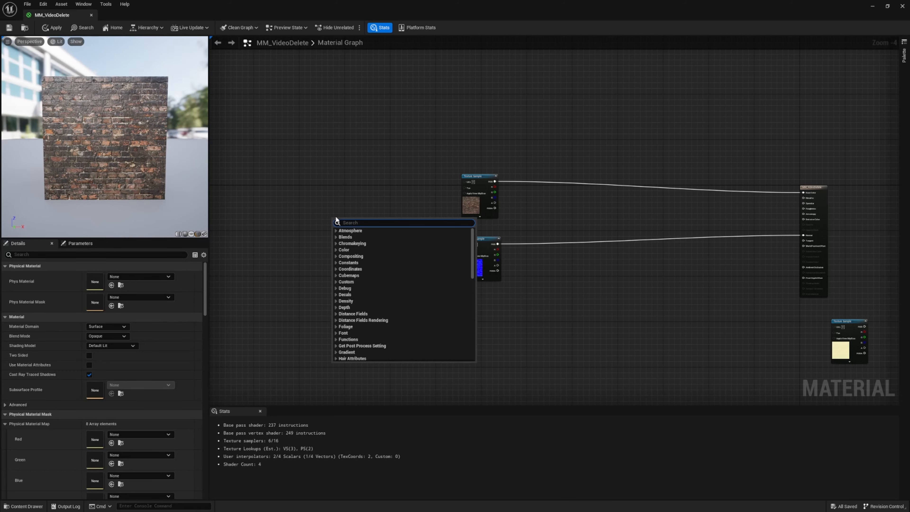
pyautogui.write('c')
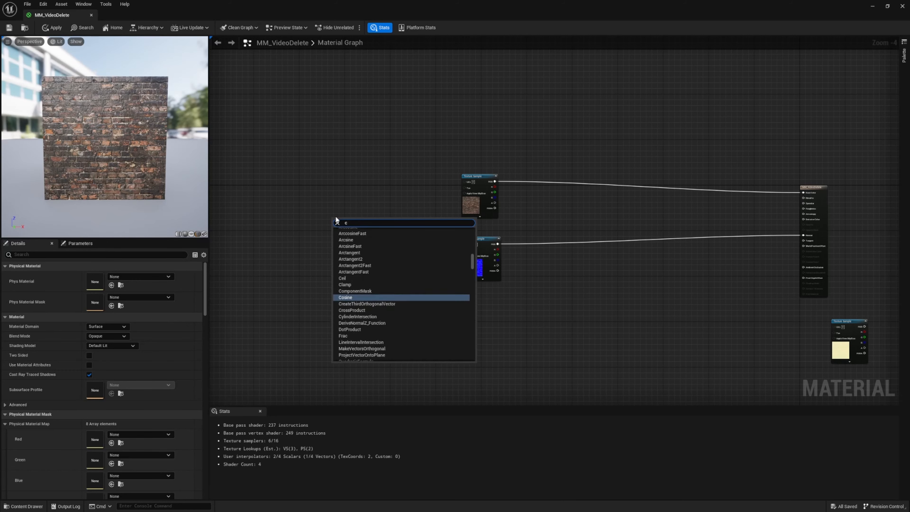
pyautogui.click(340, 209)
pyautogui.rightClick(341, 209)
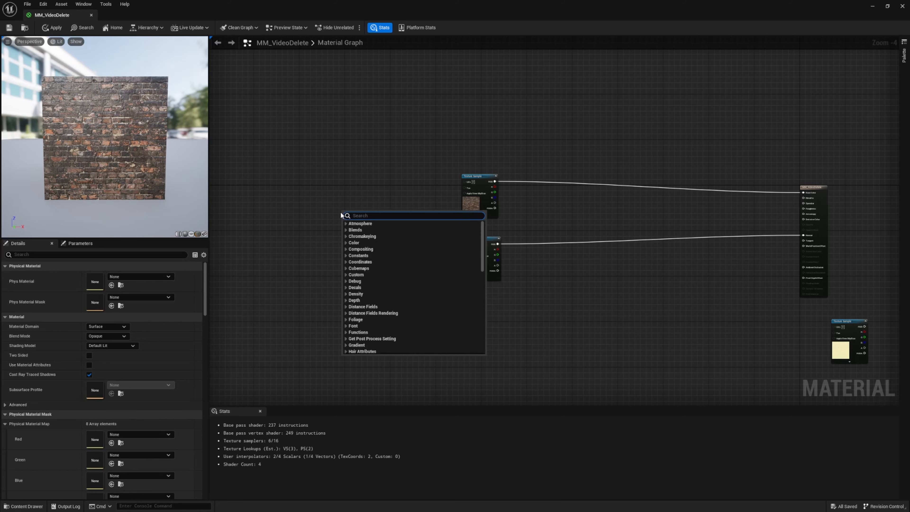
pyautogui.rightClick(339, 202)
pyautogui.write('cood')
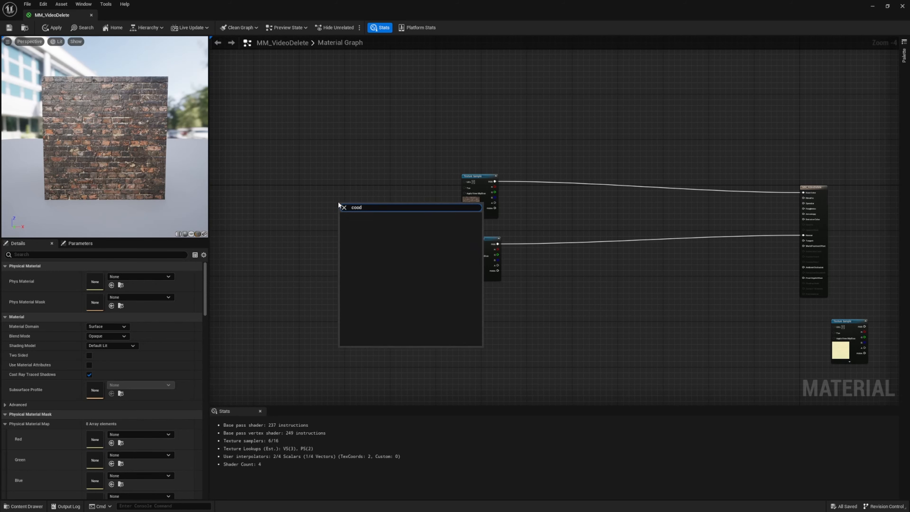
pyautogui.press('BackSpace')
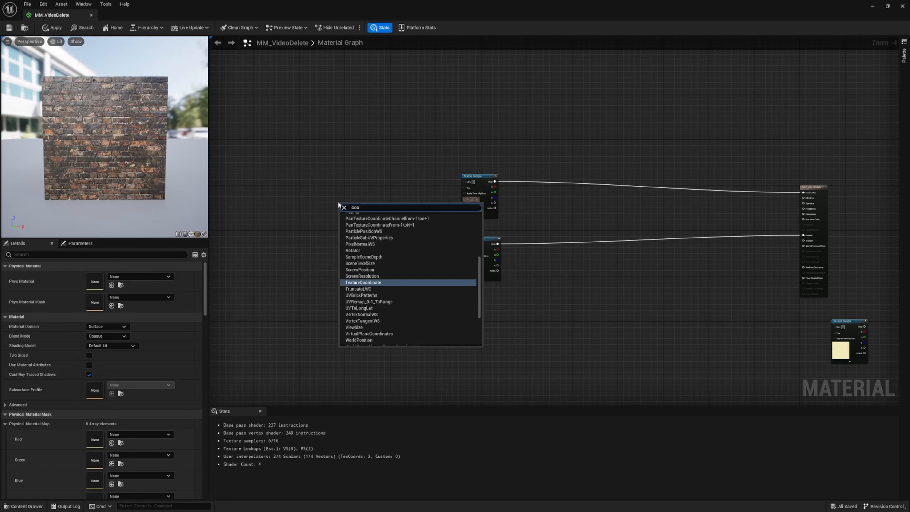
pyautogui.press('Return')
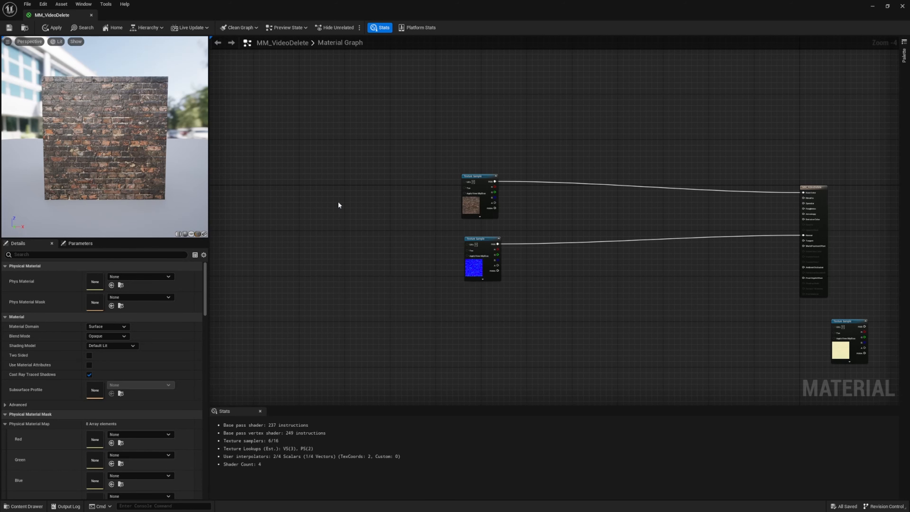
pyautogui.scroll(2, 351, 196)
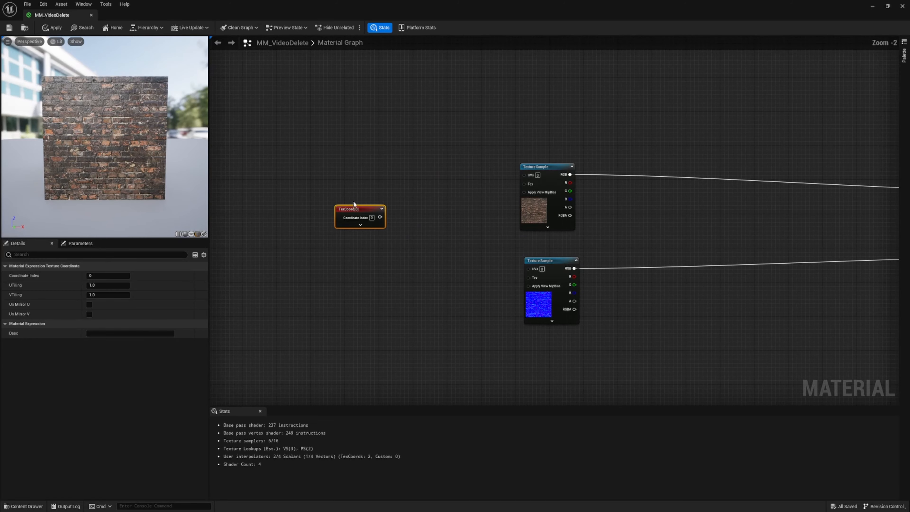
# Connect the TexCoord node to the UVs inputs of the color and normal texture samples and adjust its position
pyautogui.moveTo(343, 195); pyautogui.dragTo(357, 216)
pyautogui.moveTo(525, 182); pyautogui.dragTo(533, 275)
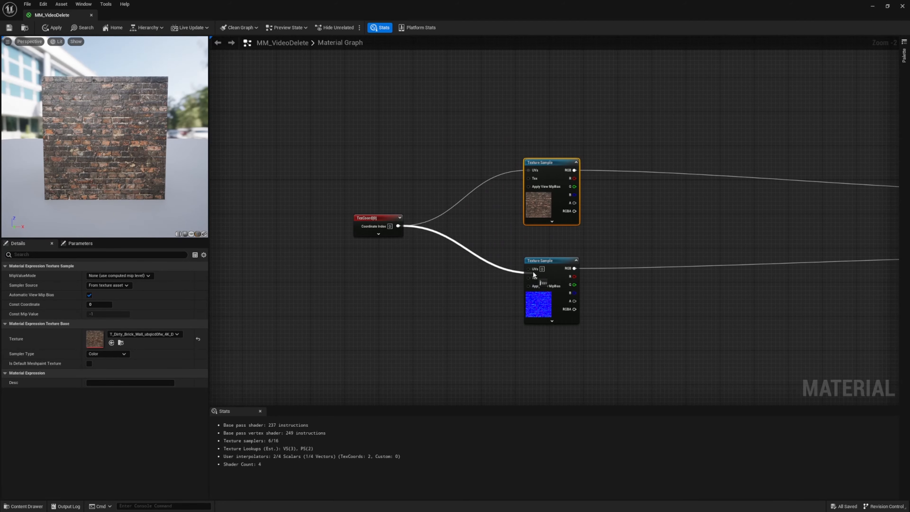
pyautogui.scroll(2, 528, 204)
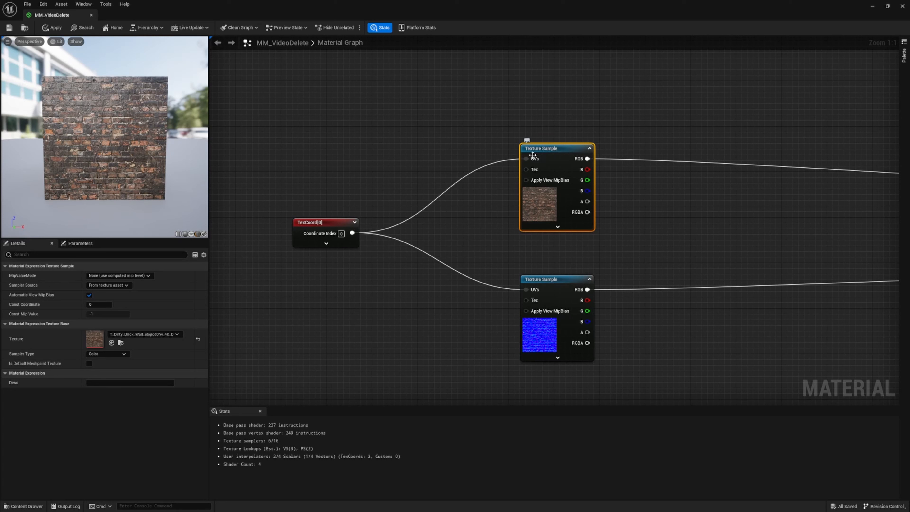
pyautogui.moveTo(180, 209)
pyautogui.mouseDown()
pyautogui.moveTo(191, 195)
pyautogui.moveTo(180, 201)
pyautogui.mouseUp()
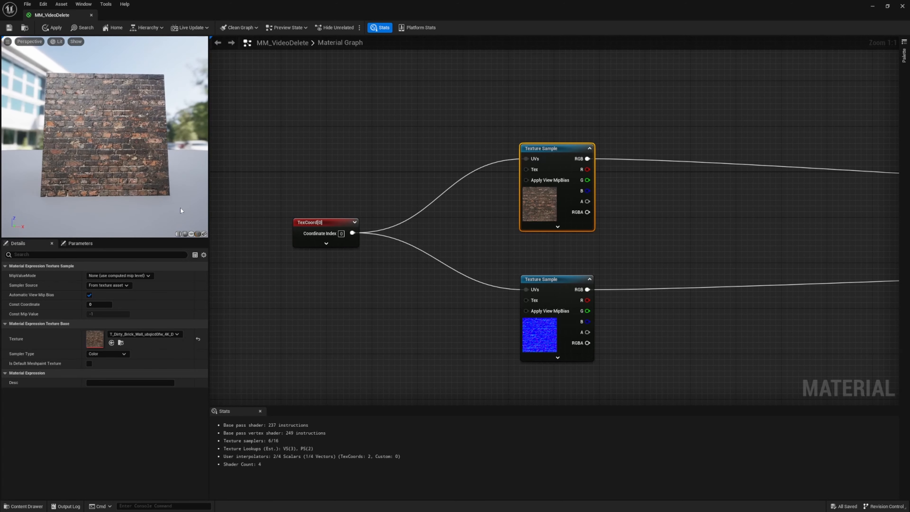
pyautogui.moveTo(303, 224); pyautogui.dragTo(309, 201)
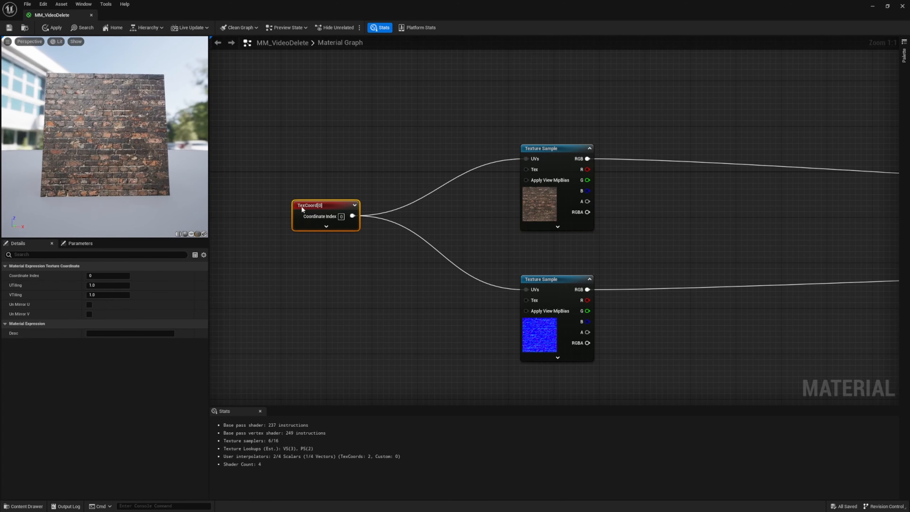
# Set the TexCoord node's UTiling and VTiling to 2 and inspect the brick pattern on the preview cube
pyautogui.click(113, 285)
pyautogui.write('2')
pyautogui.press('Tab')
pyautogui.write('2')
pyautogui.press('Return')
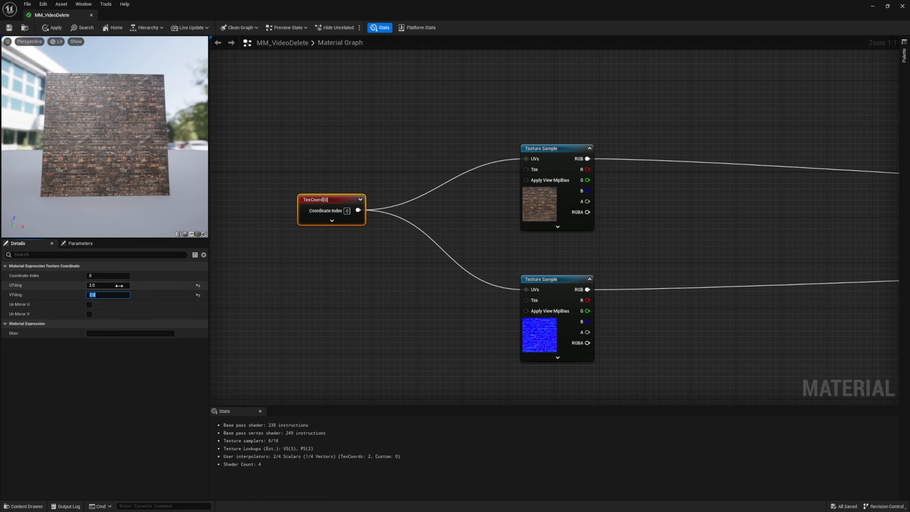
pyautogui.moveTo(105, 136)
pyautogui.mouseDown()
pyautogui.moveTo(122, 165)
pyautogui.moveTo(108, 175)
pyautogui.moveTo(98, 134)
pyautogui.moveTo(127, 133)
pyautogui.moveTo(111, 132)
pyautogui.mouseUp()
pyautogui.moveTo(132, 201)
pyautogui.mouseDown()
pyautogui.moveTo(90, 191)
pyautogui.moveTo(128, 186)
pyautogui.mouseUp()
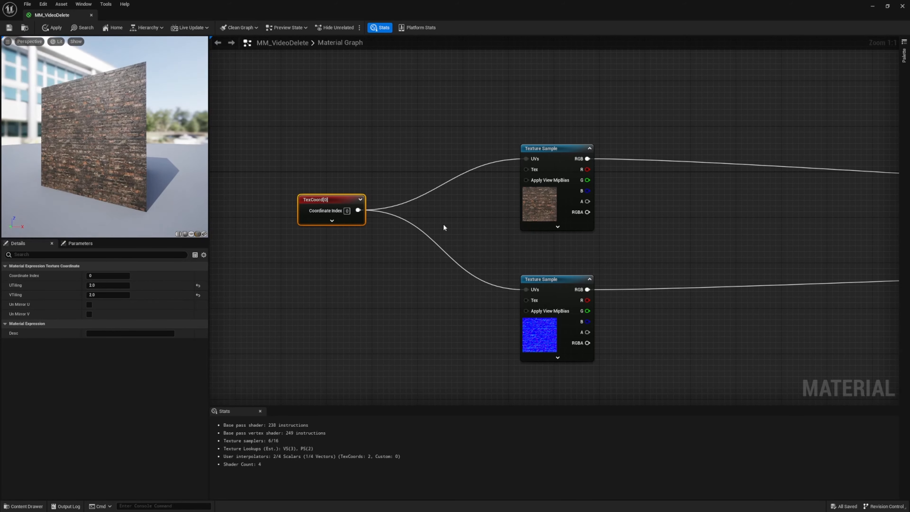
# Set the TexCoord node's UTiling and VTiling to 3
pyautogui.click(105, 294)
pyautogui.click(107, 286)
pyautogui.write('3')
pyautogui.press('Return')
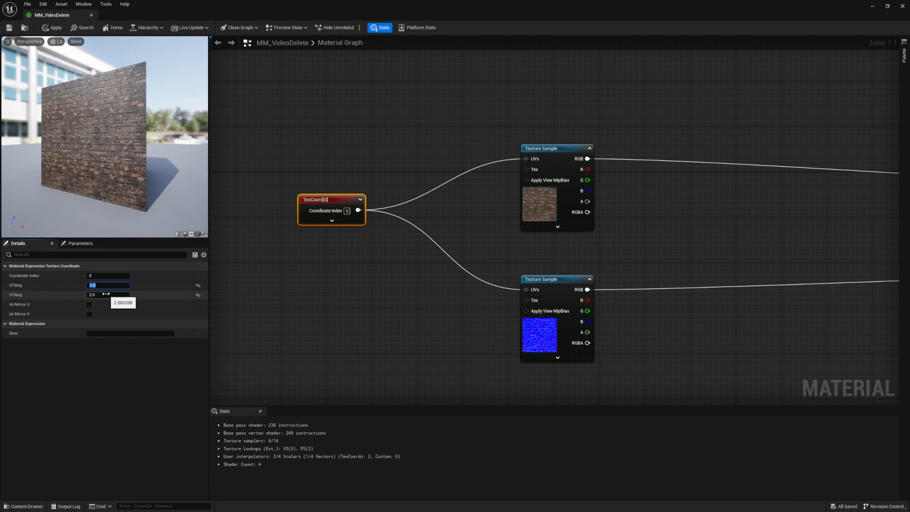
pyautogui.click(119, 295)
pyautogui.write('3')
pyautogui.press('Return')
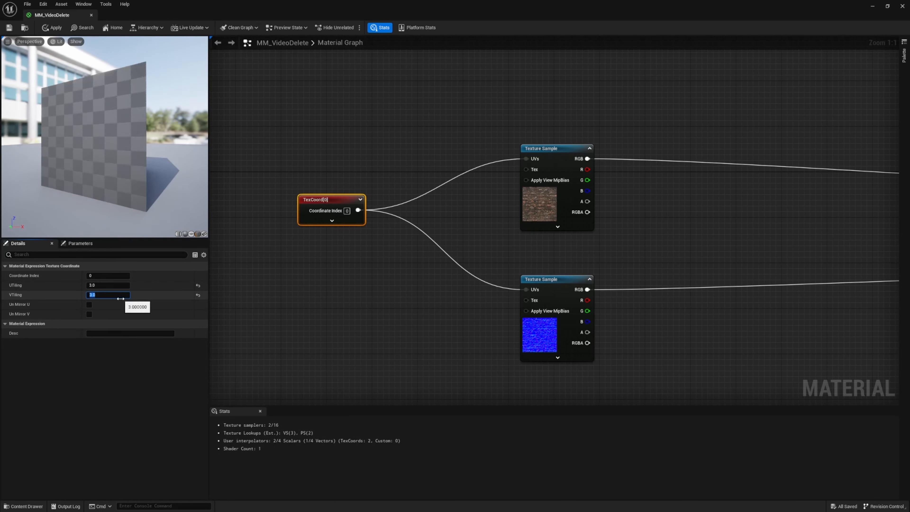
# Set the TexCoord node's VTiling and UTiling back to 1 and save the material
pyautogui.write('1')
pyautogui.press('Return')
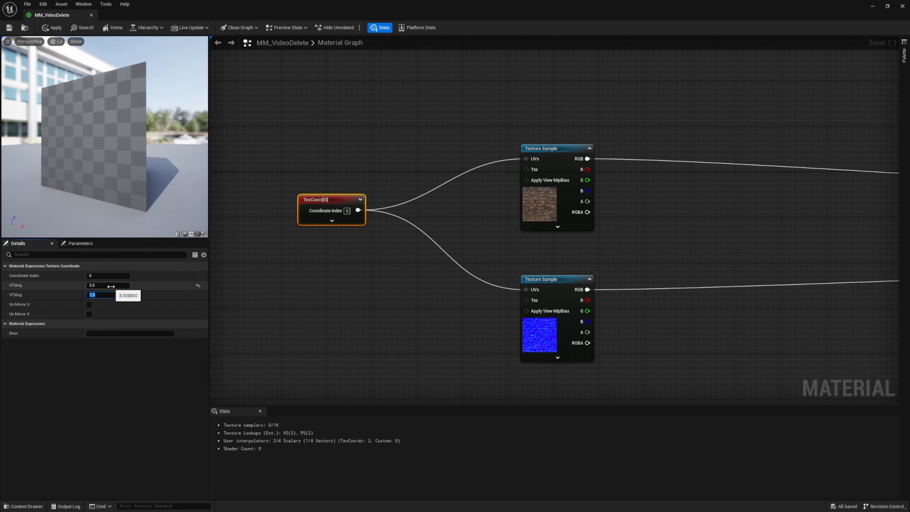
pyautogui.click(112, 286)
pyautogui.write('1')
pyautogui.press('Return')
pyautogui.hotkey('ctrl', 's')
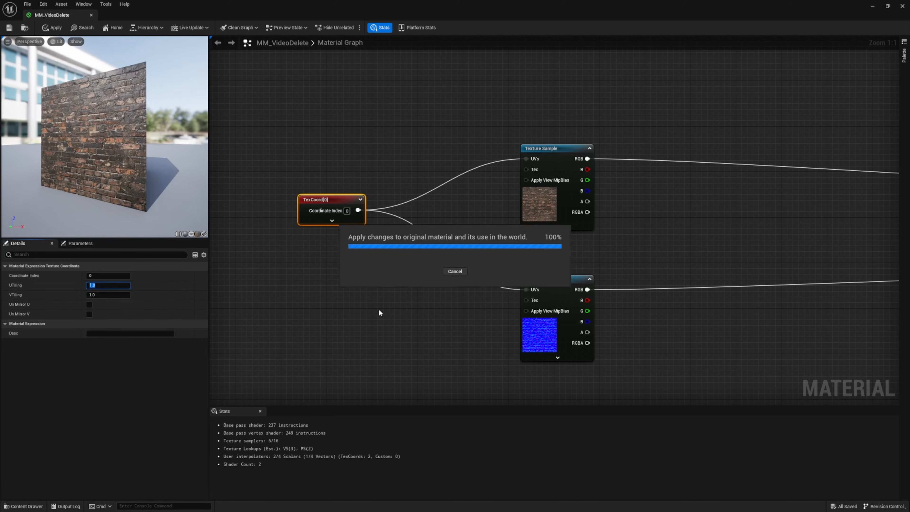
# Move the TexCoord node farther from the brick texture samples and break the links to both of their UVs inputs
pyautogui.moveTo(350, 288); pyautogui.dragTo(483, 250, button='right')
pyautogui.moveTo(485, 196); pyautogui.dragTo(411, 191)
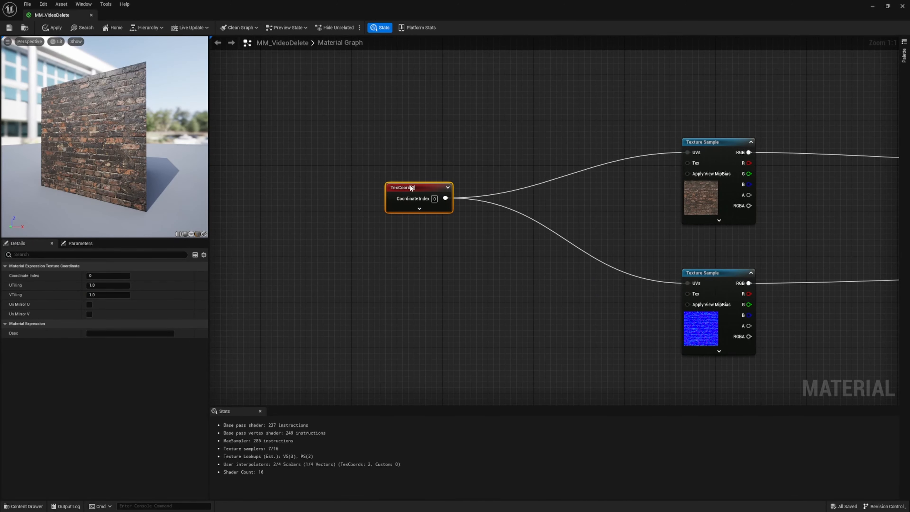
pyautogui.click(477, 169)
pyautogui.moveTo(512, 183); pyautogui.dragTo(361, 183, button='right')
pyautogui.scroll(-4, 360, 183)
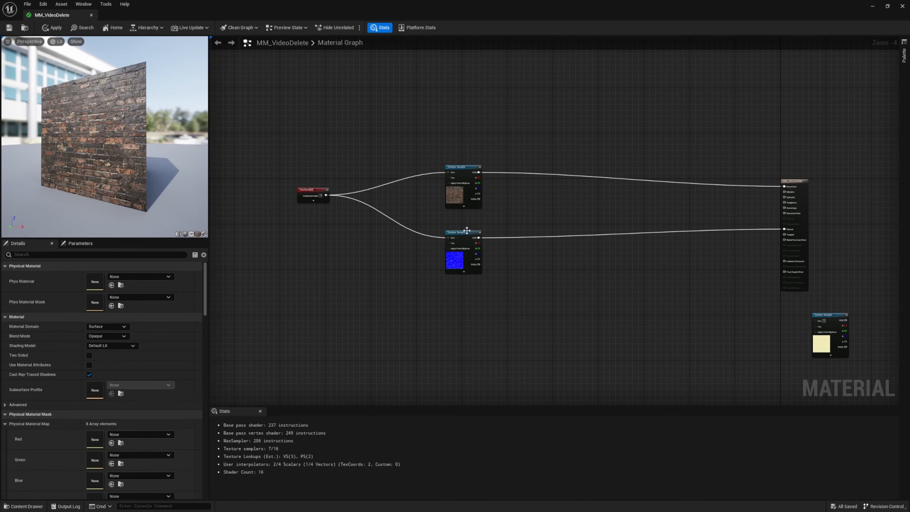
pyautogui.moveTo(340, 241); pyautogui.dragTo(327, 215, button='right')
pyautogui.scroll(2, 425, 227)
pyautogui.moveTo(387, 108); pyautogui.dragTo(441, 284)
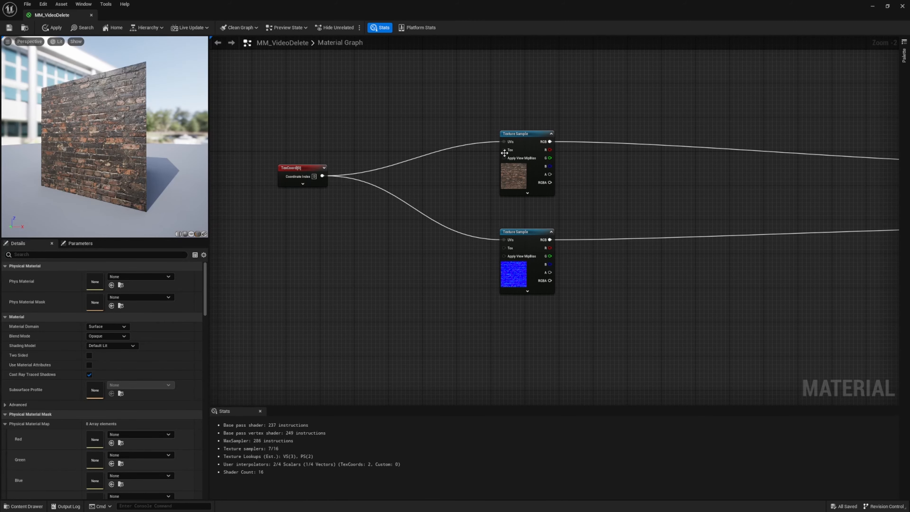
pyautogui.keyDown('alt'); pyautogui.click(504, 142); pyautogui.keyUp('alt')
pyautogui.keyDown('alt'); pyautogui.click(504, 240); pyautogui.keyUp('alt')
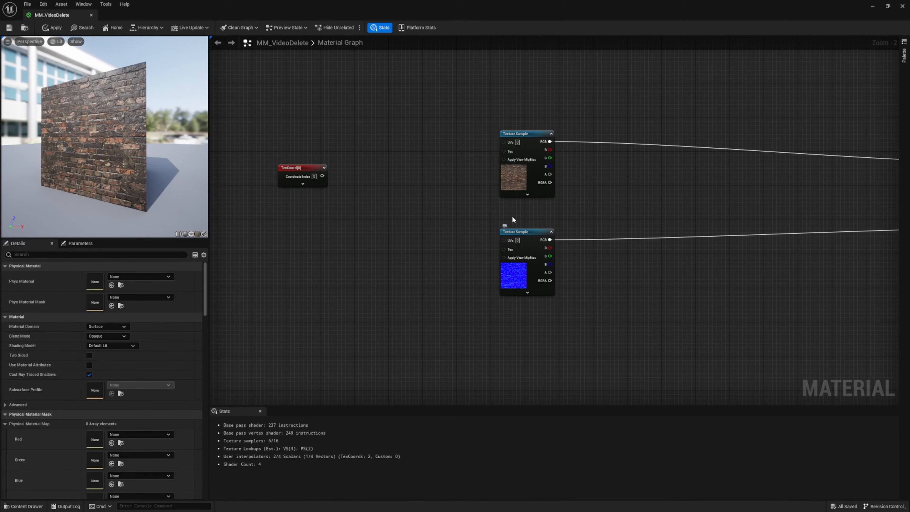
# Spread the two brick texture samples and the TexCoord node farther apart to make room between them
pyautogui.moveTo(474, 103); pyautogui.dragTo(570, 334)
pyautogui.moveTo(525, 132); pyautogui.dragTo(641, 137)
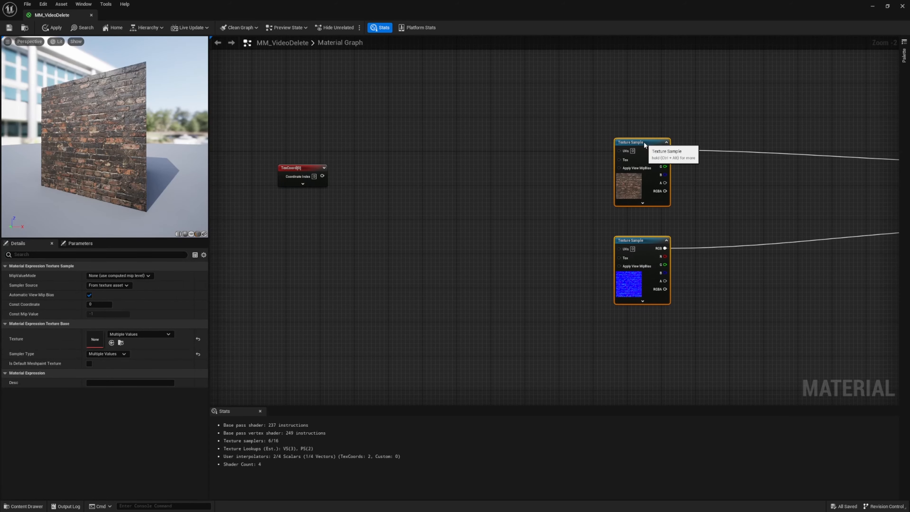
pyautogui.click(561, 158)
pyautogui.moveTo(372, 218); pyautogui.dragTo(488, 217, button='right')
pyautogui.moveTo(423, 170); pyautogui.dragTo(379, 174)
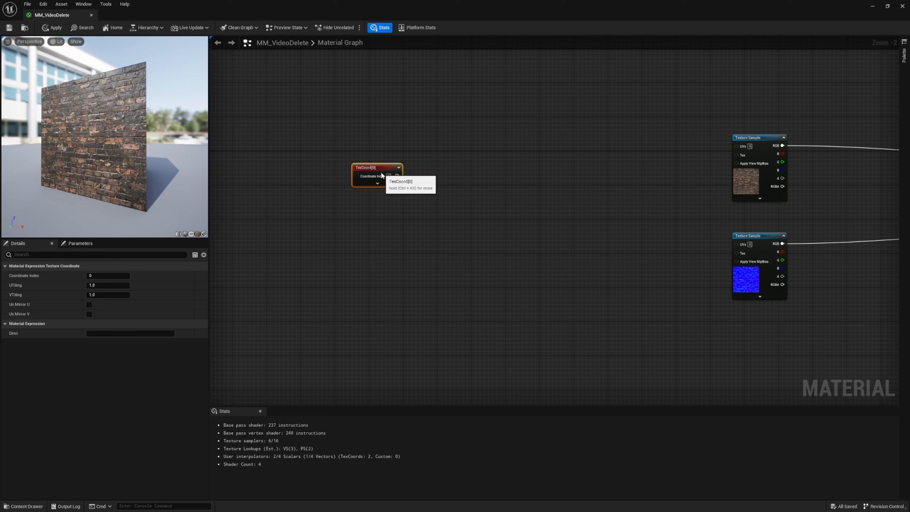
pyautogui.click(445, 195)
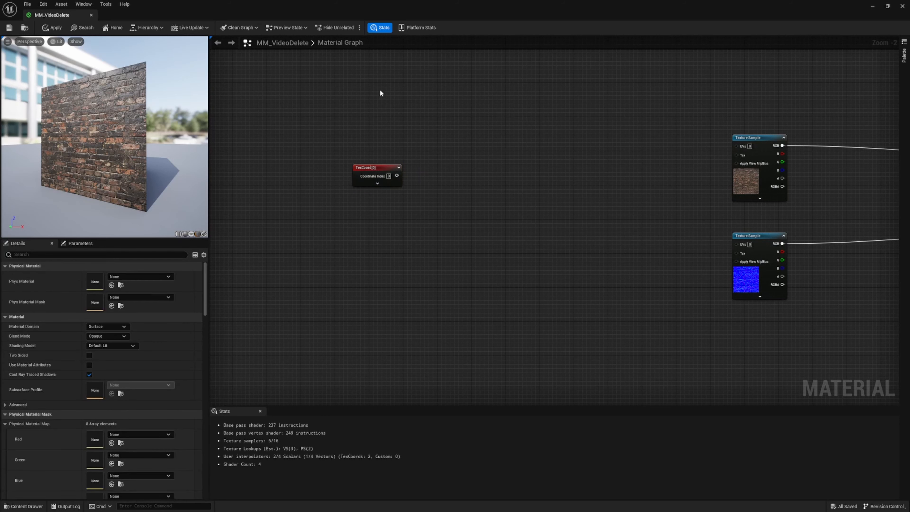
# Insert a Multiply node between TexCoord and the brick samples, with TexCoord feeding A and its output feeding both UVs inputs
pyautogui.click(473, 186)
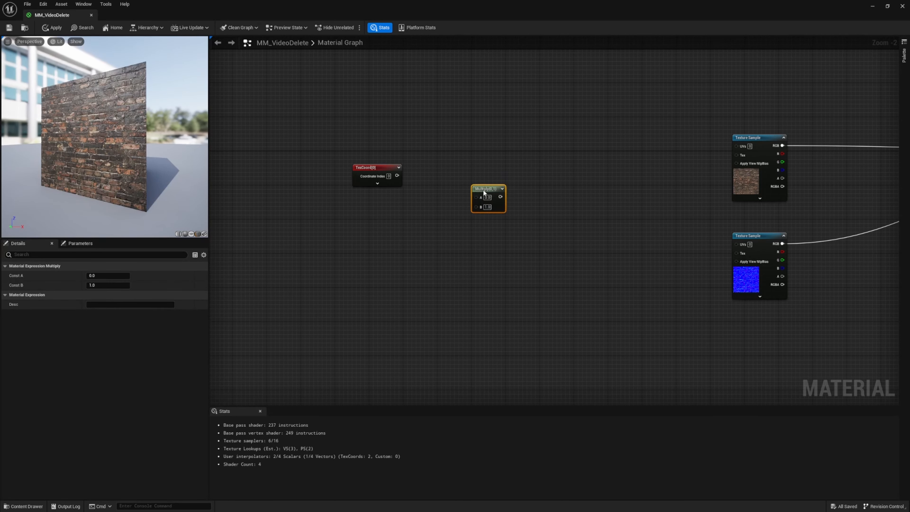
pyautogui.moveTo(482, 190); pyautogui.dragTo(501, 179)
pyautogui.rightClick(496, 245)
pyautogui.write('mult')
pyautogui.press('Escape')
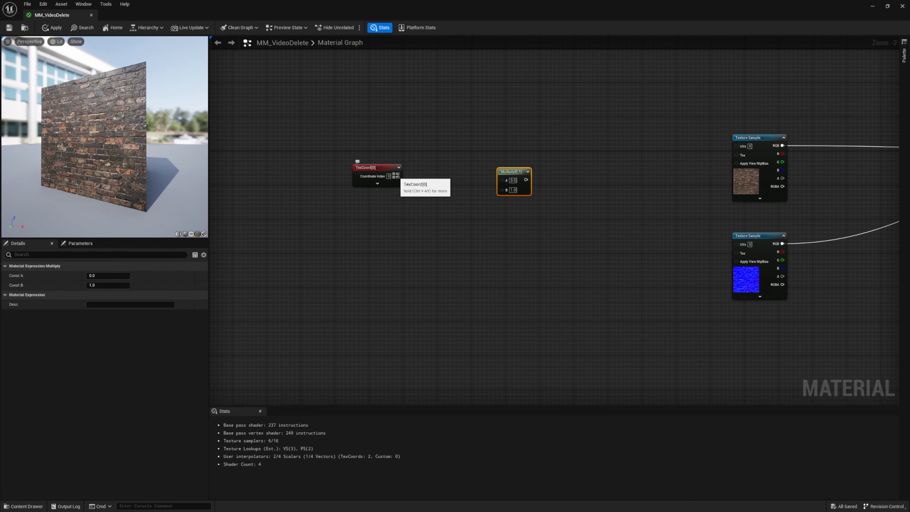
pyautogui.moveTo(397, 175); pyautogui.dragTo(504, 179)
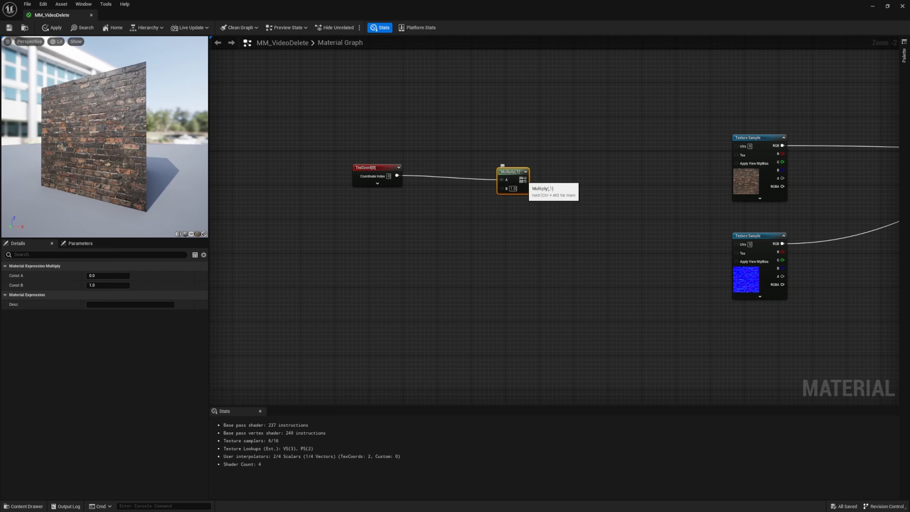
pyautogui.moveTo(524, 180); pyautogui.dragTo(736, 244)
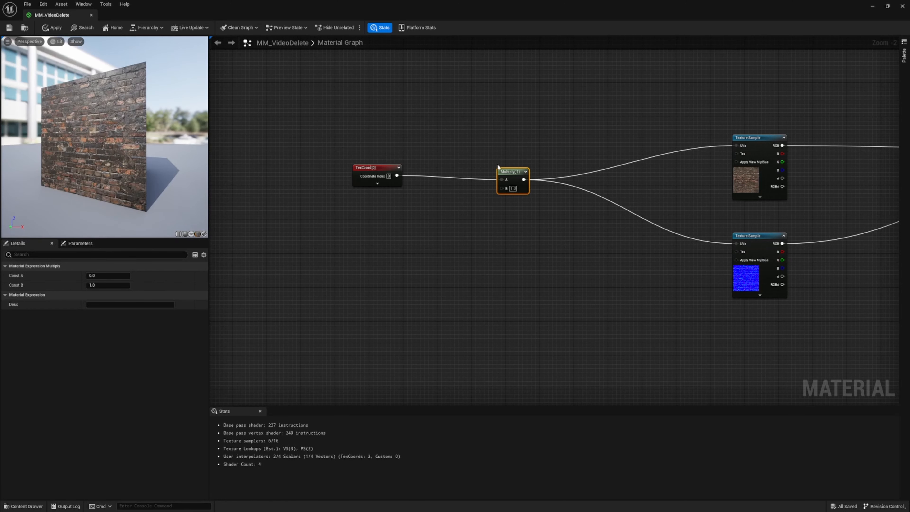
# Try the values 2 and 3 for the Multiply node's Const B, then return it to 2
pyautogui.click(125, 285)
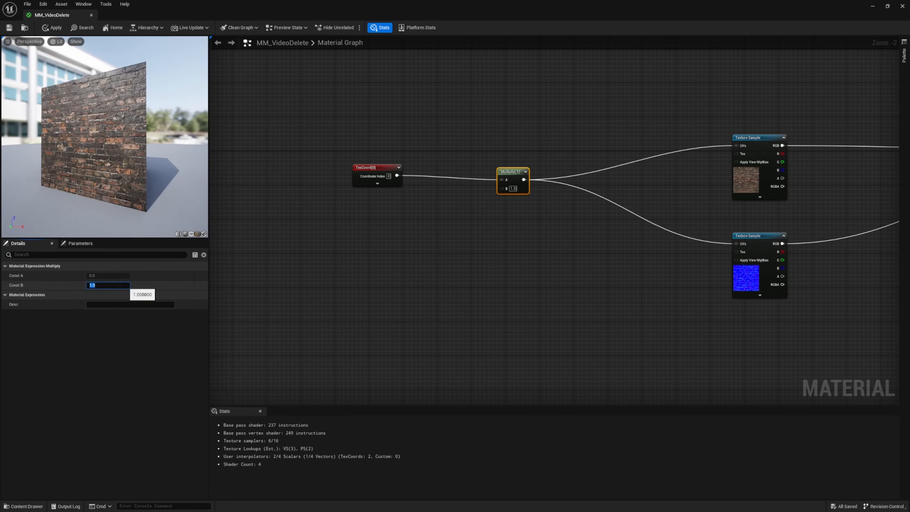
pyautogui.moveTo(299, 134); pyautogui.dragTo(447, 232)
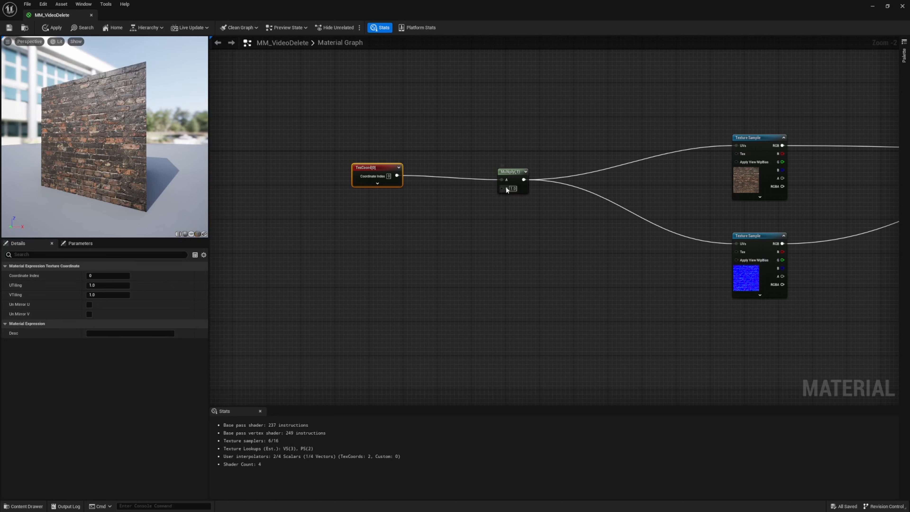
pyautogui.click(500, 173)
pyautogui.click(115, 286)
pyautogui.write('2')
pyautogui.press('Return')
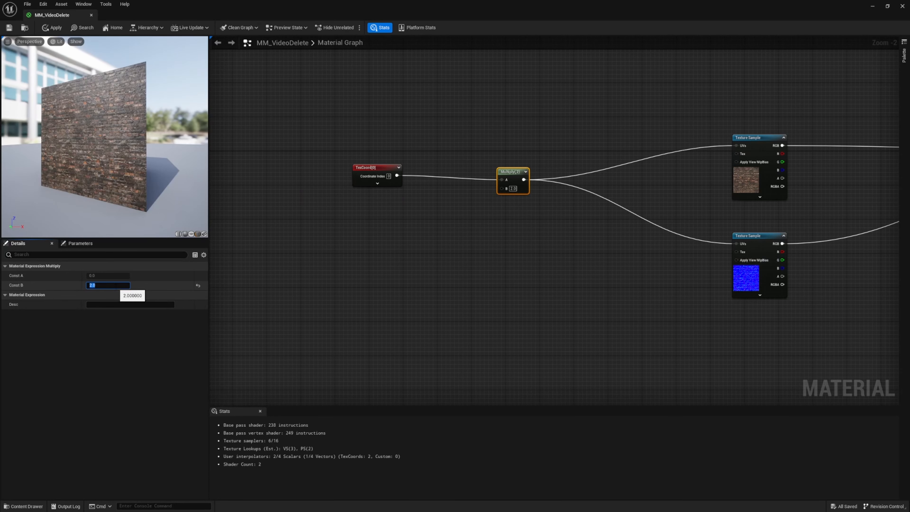
pyautogui.write('3')
pyautogui.press('Return')
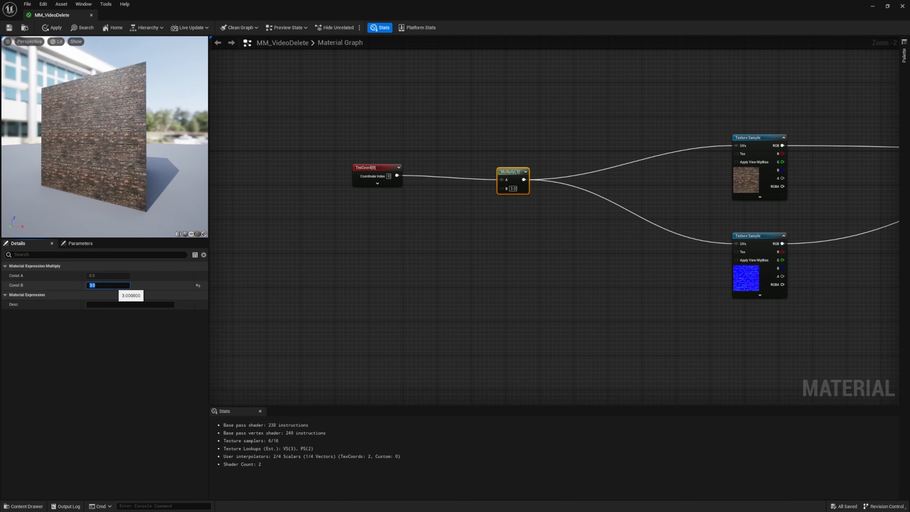
pyautogui.write('2')
pyautogui.press('Return')
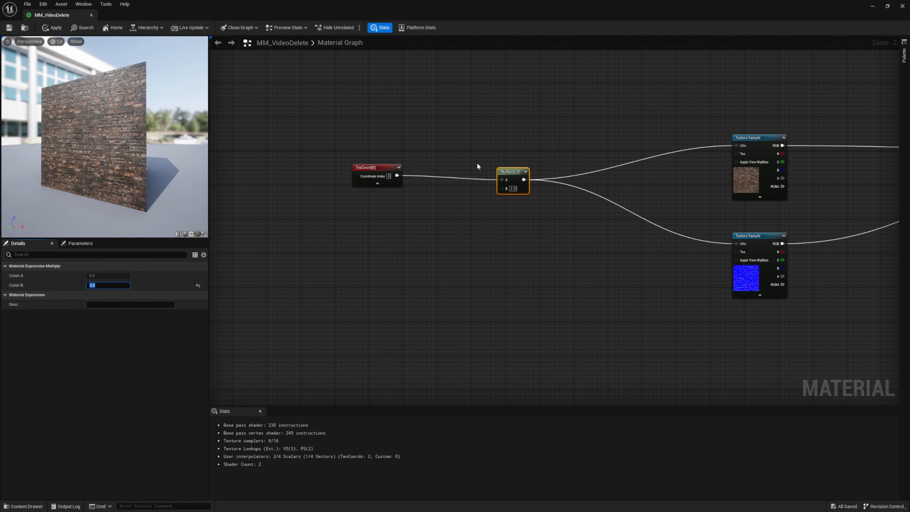
# Align the TexCoord node so its output runs straight into the Multiply node's A input
pyautogui.moveTo(366, 167); pyautogui.dragTo(365, 170)
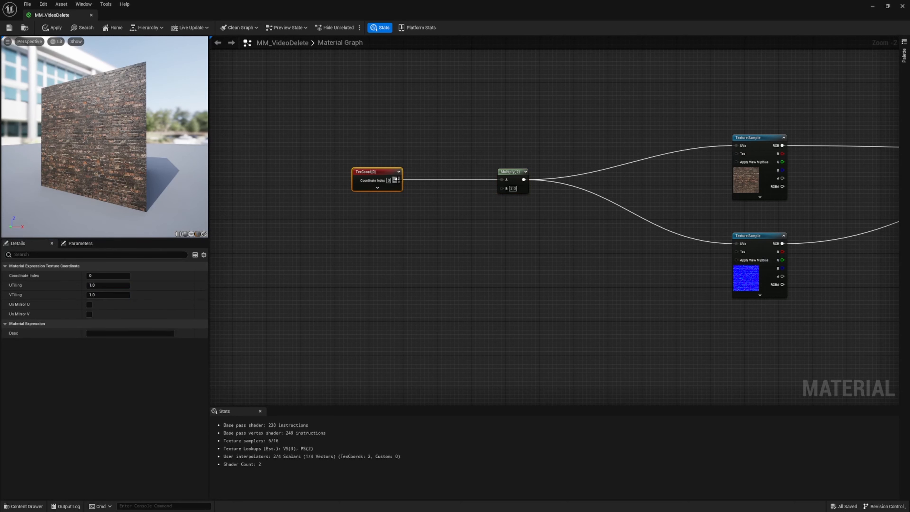
pyautogui.moveTo(357, 194); pyautogui.dragTo(366, 153)
pyautogui.moveTo(16, 287)
# Set the Multiply node's Const B to 3 and review the TexCoord node's tiling values
pyautogui.click(509, 174)
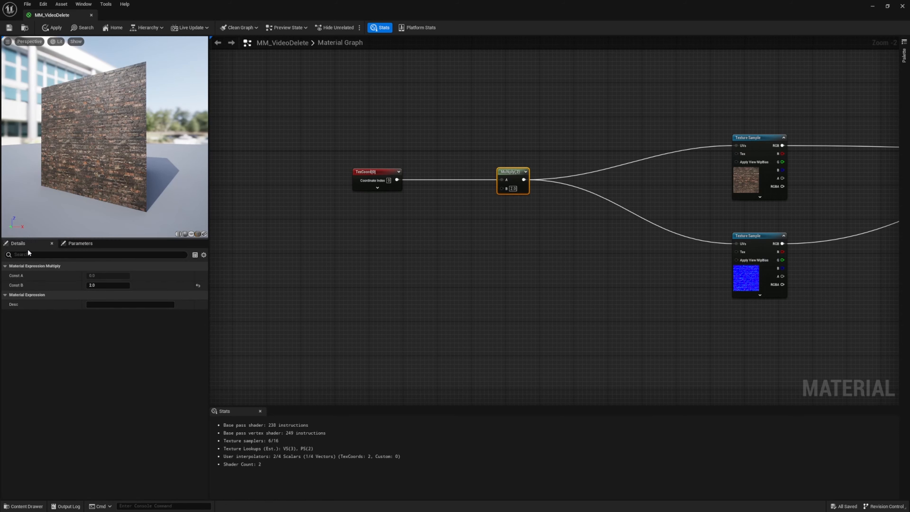
pyautogui.click(113, 285)
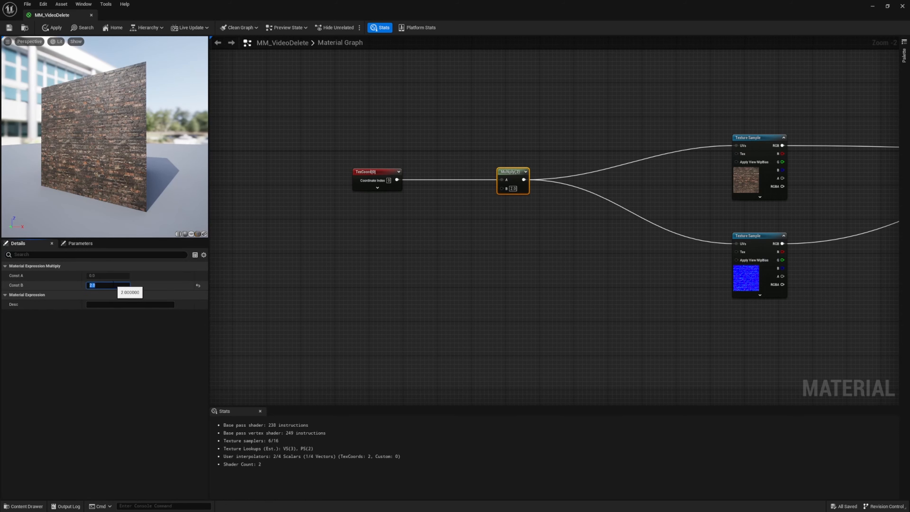
pyautogui.write('3')
pyautogui.press('Return')
pyautogui.click(365, 173)
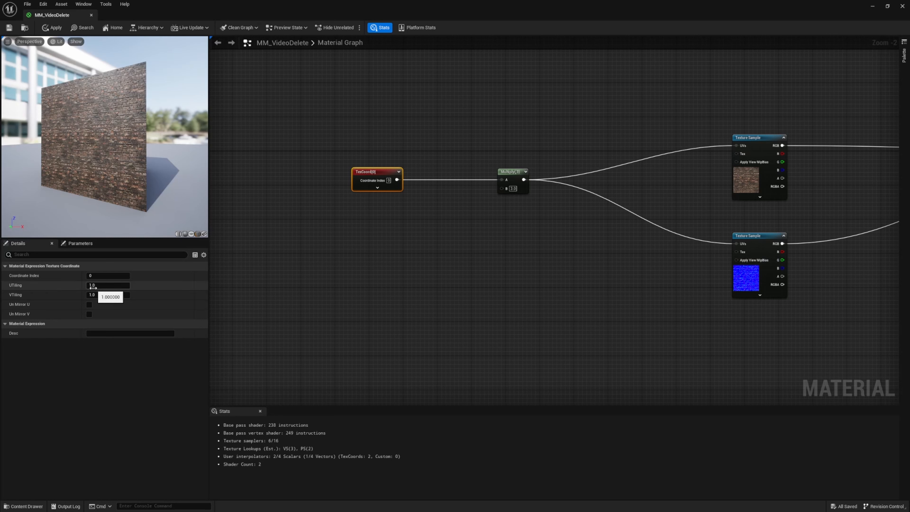
# Set the Multiply node's Const B to 1 and deselect the node
pyautogui.click(514, 173)
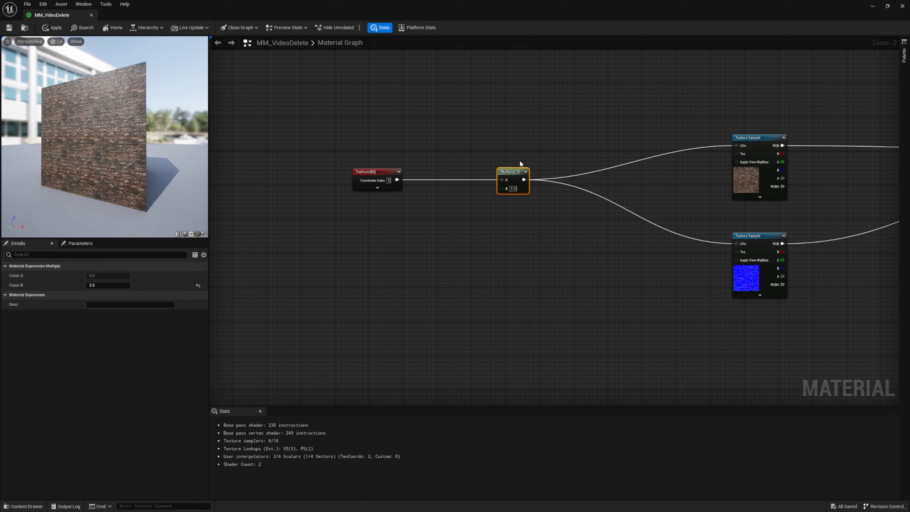
pyautogui.click(100, 286)
pyautogui.write('1')
pyautogui.press('Return')
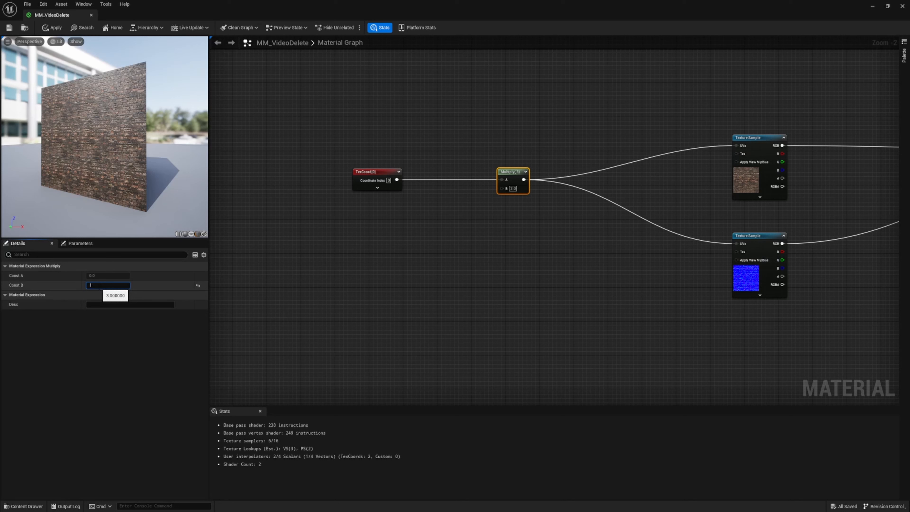
pyautogui.click(382, 219)
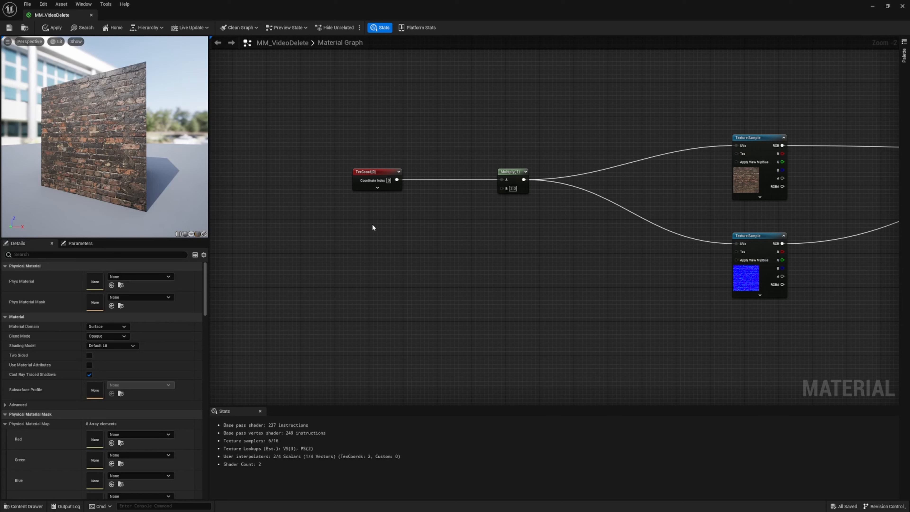
# Feed the Multiply node's B input from a new Constant node of value 1 placed below TexCoord
pyautogui.click(372, 223)
pyautogui.moveTo(390, 232)
pyautogui.mouseDown()
pyautogui.moveTo(421, 201)
pyautogui.moveTo(383, 235)
pyautogui.moveTo(374, 226)
pyautogui.mouseUp()
pyautogui.moveTo(501, 189); pyautogui.dragTo(388, 231)
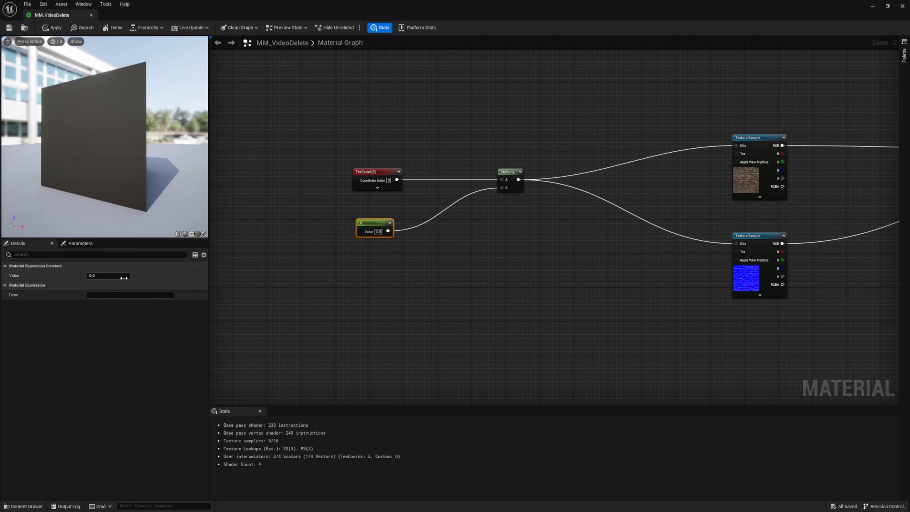
pyautogui.click(108, 276)
pyautogui.write('1')
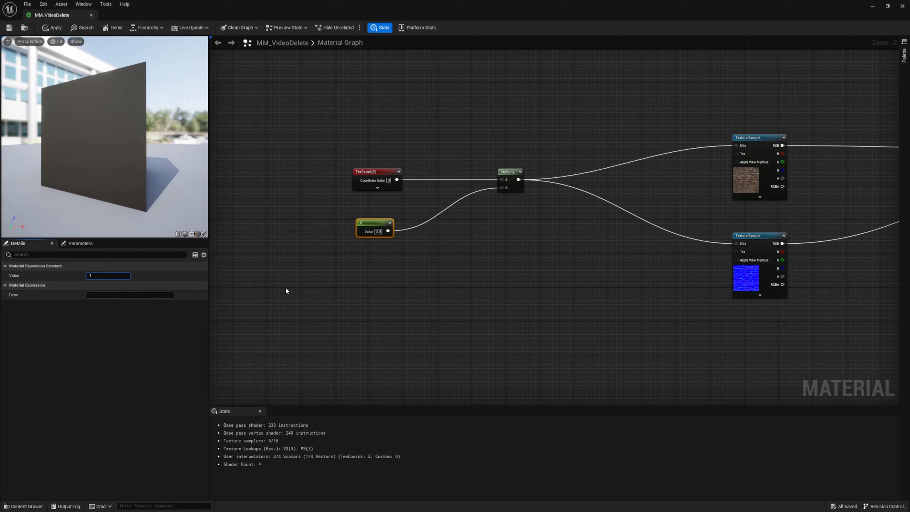
pyautogui.press('Return')
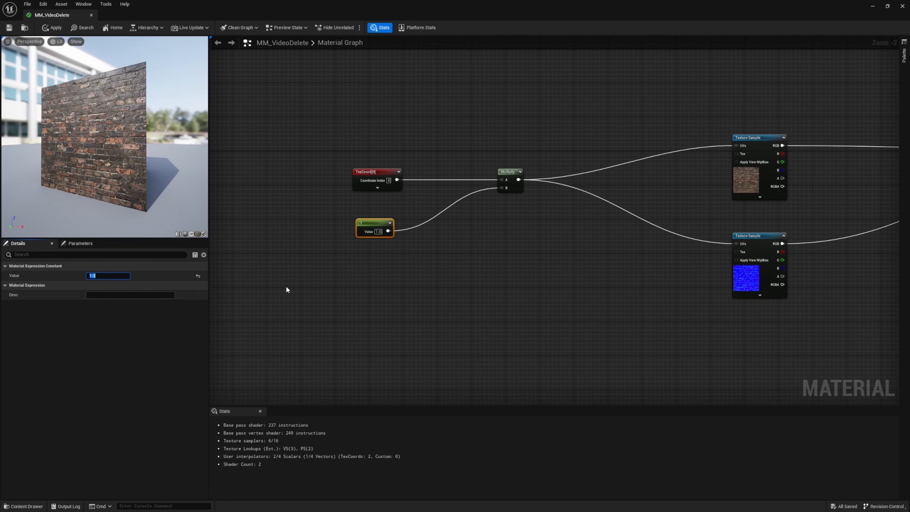
# Convert the Constant node to a parameter named Tiling and save the material
pyautogui.rightClick(373, 225)
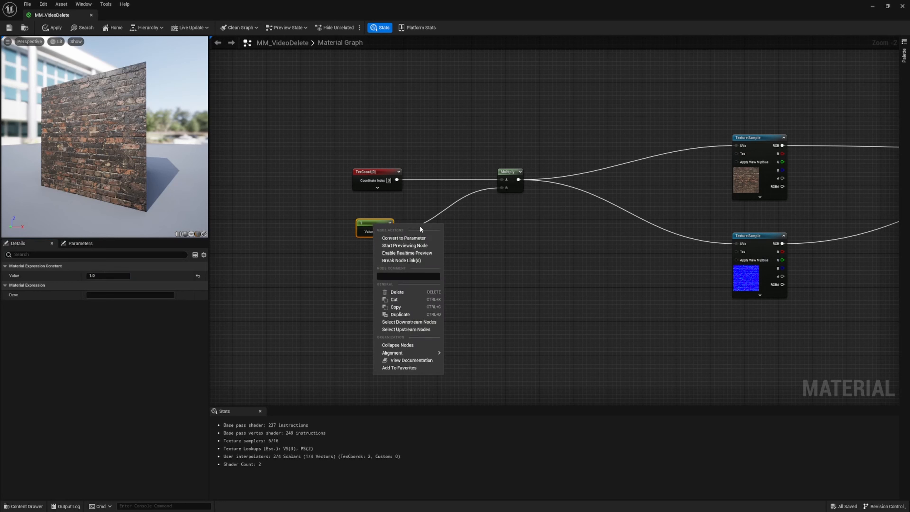
pyautogui.click(412, 237)
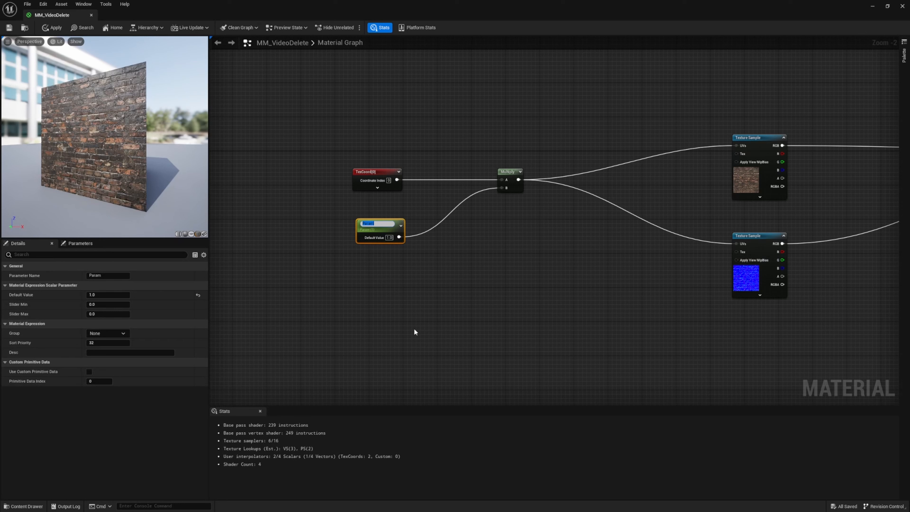
pyautogui.write('Tilling')
pyautogui.press('Return')
pyautogui.click(414, 332)
pyautogui.hotkey('ctrl', 's')
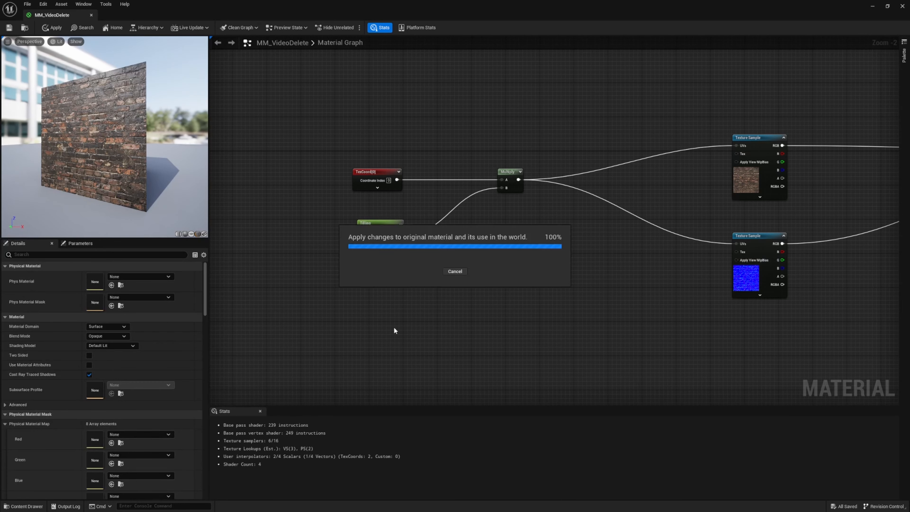
# Return to the Shaders folder in the level editor and create a material instance from MM_VideoDelete
pyautogui.click(370, 225)
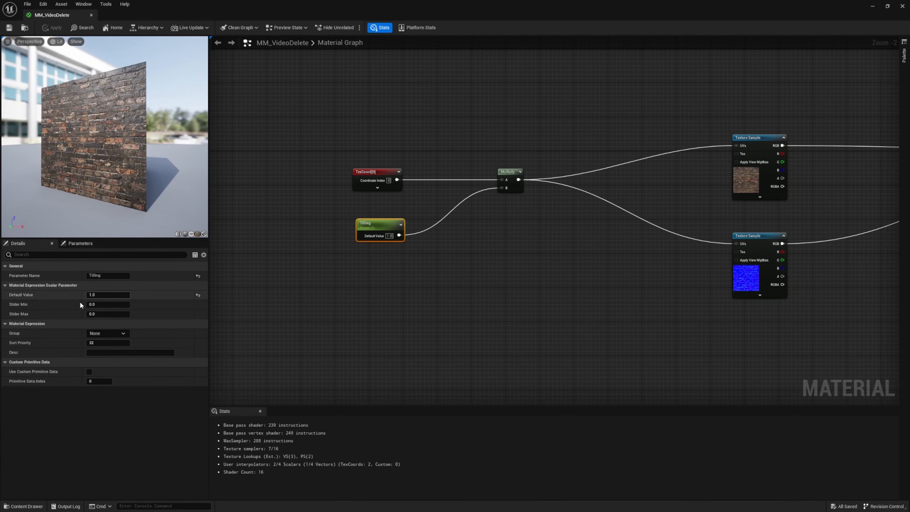
pyautogui.moveTo(200, 5); pyautogui.dragTo(546, 90)
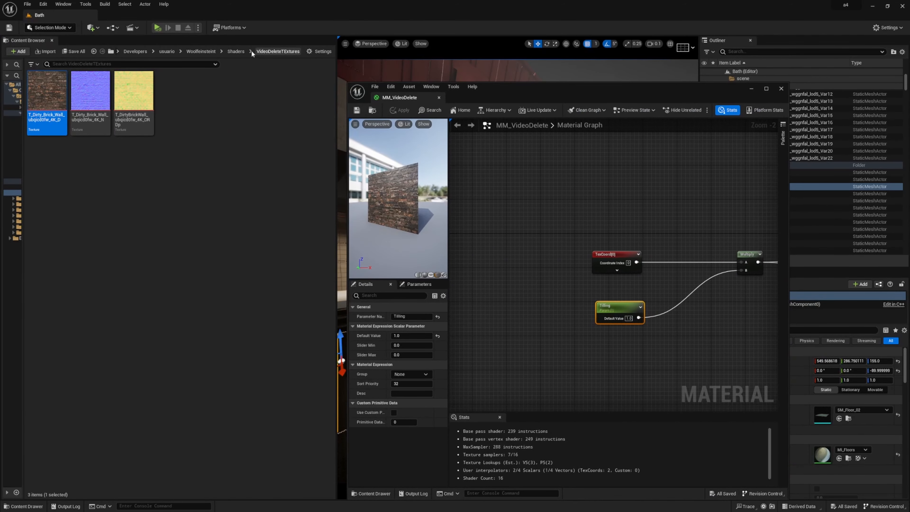
pyautogui.click(236, 51)
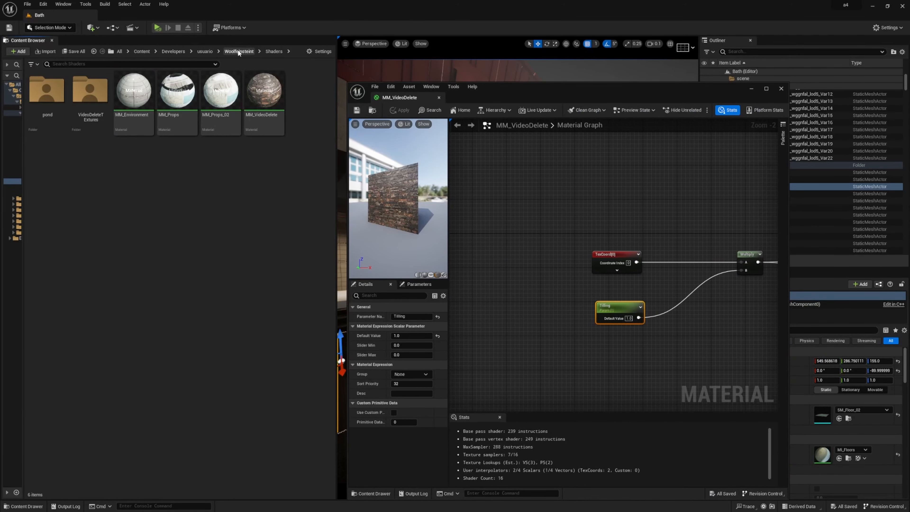
pyautogui.rightClick(270, 105)
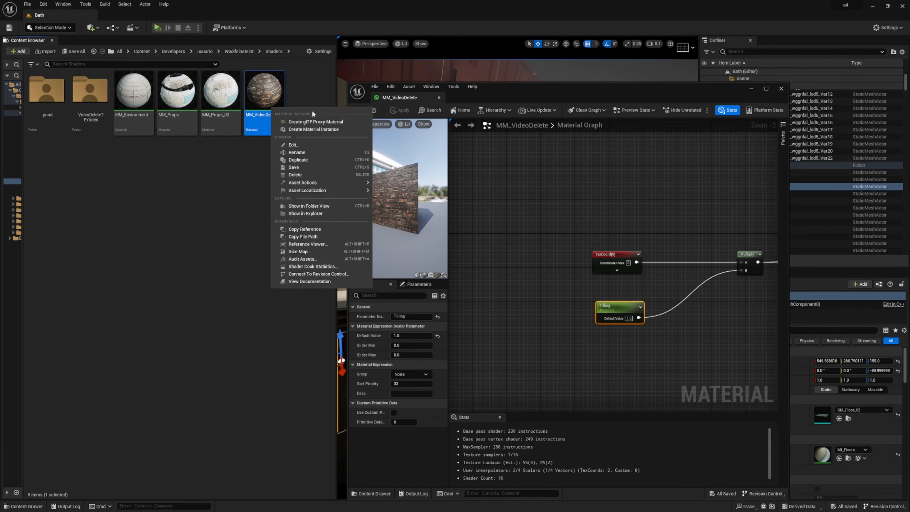
pyautogui.click(307, 95)
pyautogui.moveTo(260, 98)
pyautogui.mouseDown()
pyautogui.moveTo(278, 96)
pyautogui.moveTo(265, 98)
pyautogui.mouseUp()
pyautogui.rightClick(265, 96)
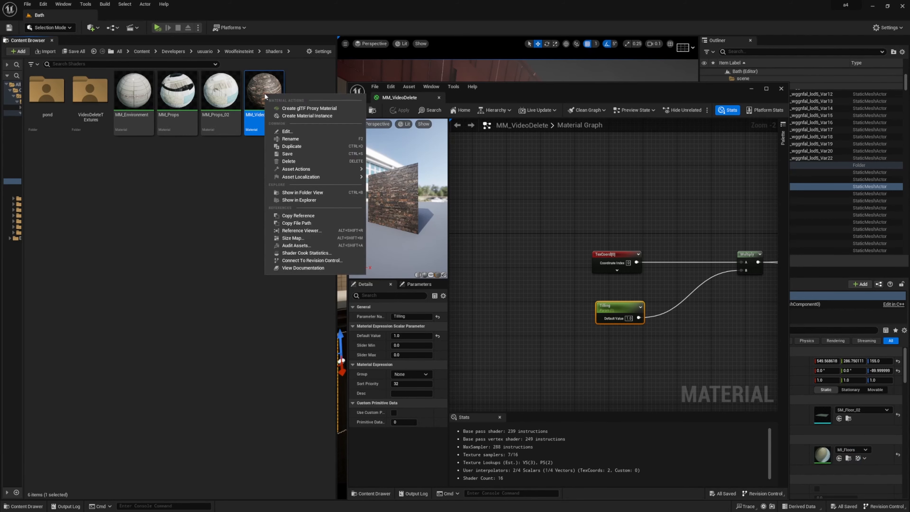
pyautogui.click(290, 116)
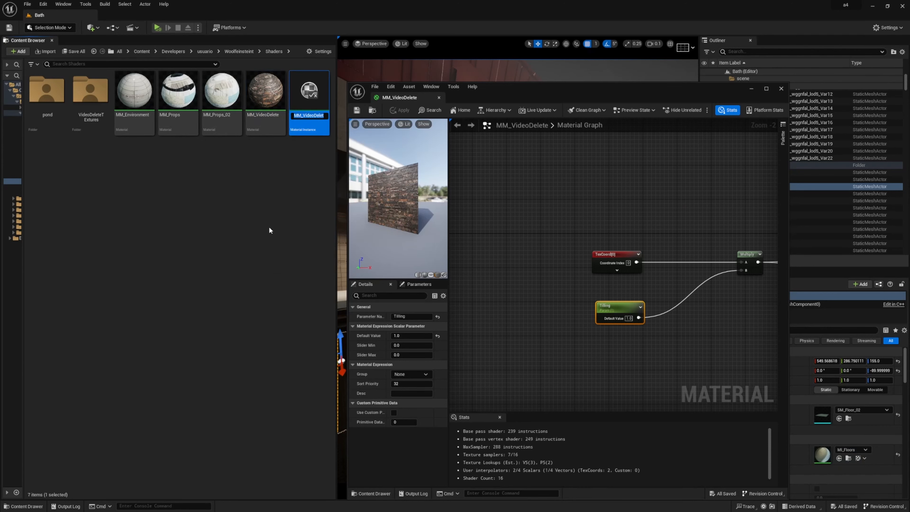
# Name the new material instance MI_VideoDelete_Inst
pyautogui.press('Home')
pyautogui.press('BackSpace')
pyautogui.write('I')
pyautogui.press('Return')
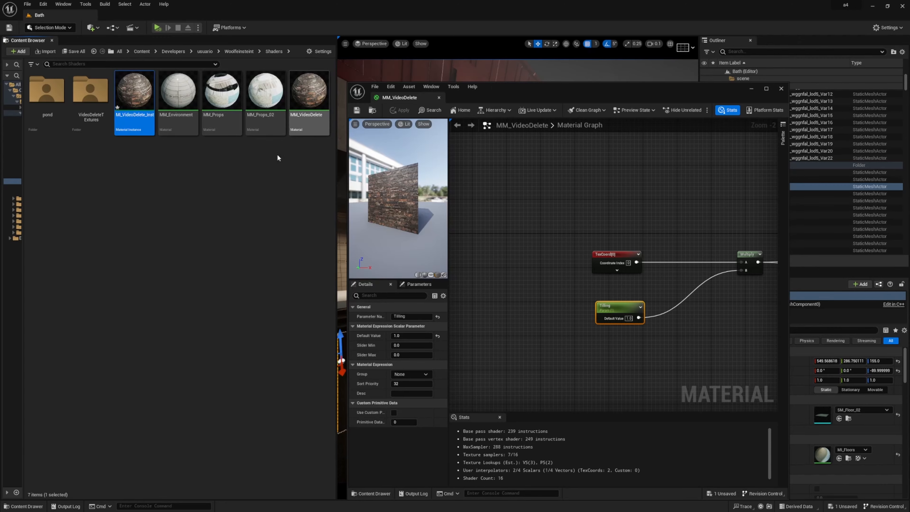
# Open MI_VideoDelete_Inst in a maximized editor and orbit the preview to face the brick wall
pyautogui.doubleClick(138, 106)
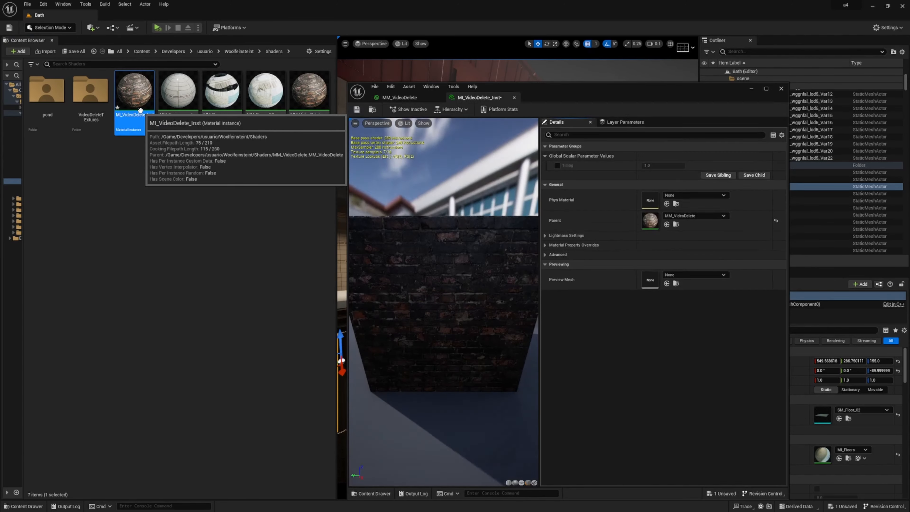
pyautogui.click(766, 88)
pyautogui.moveTo(311, 256); pyautogui.dragTo(273, 243)
pyautogui.moveTo(242, 277); pyautogui.dragTo(242, 315, button='right')
pyautogui.moveTo(242, 277); pyautogui.dragTo(258, 222)
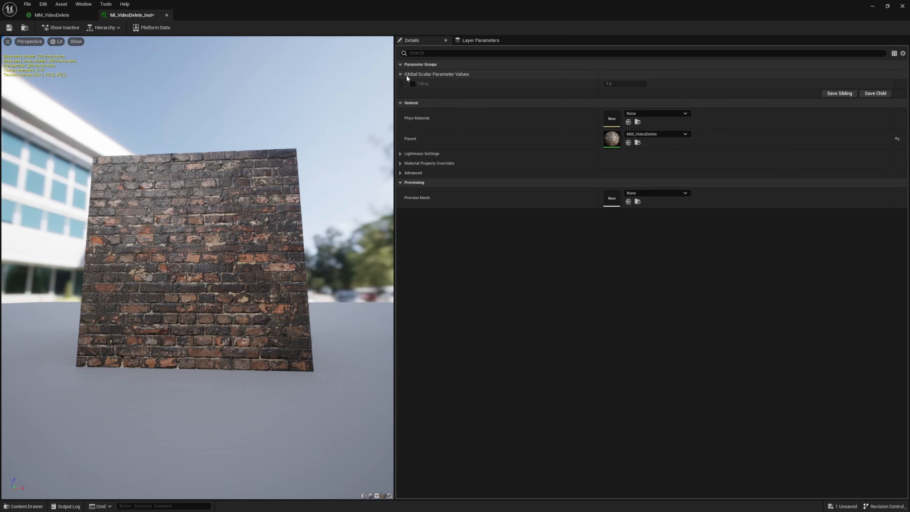
# Enable the Tiling parameter override in MI_VideoDelete_Inst and set it to 2
pyautogui.click(412, 83)
pyautogui.click(624, 83)
pyautogui.write('2')
pyautogui.press('Return')
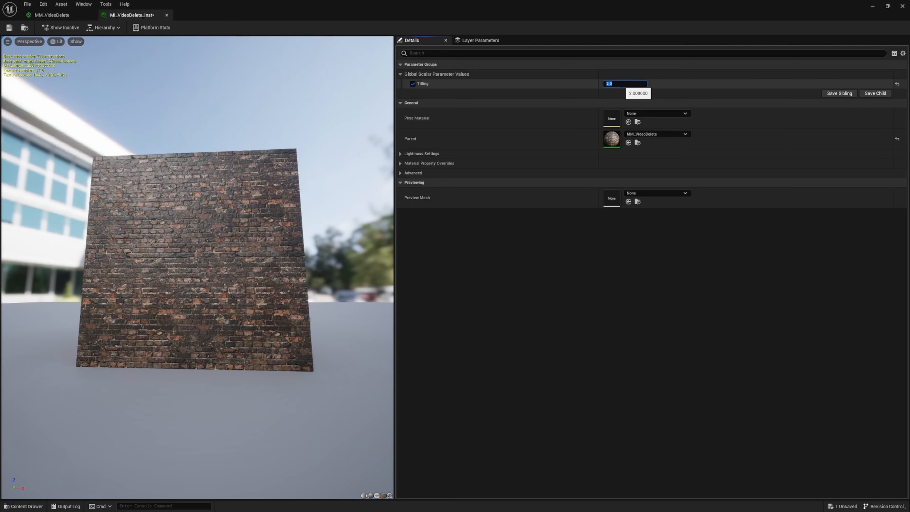
# Try Tiling values of 3 and 4 on the instance and set it back to 2
pyautogui.moveTo(621, 83); pyautogui.dragTo(599, 85)
pyautogui.write('3')
pyautogui.press('Return')
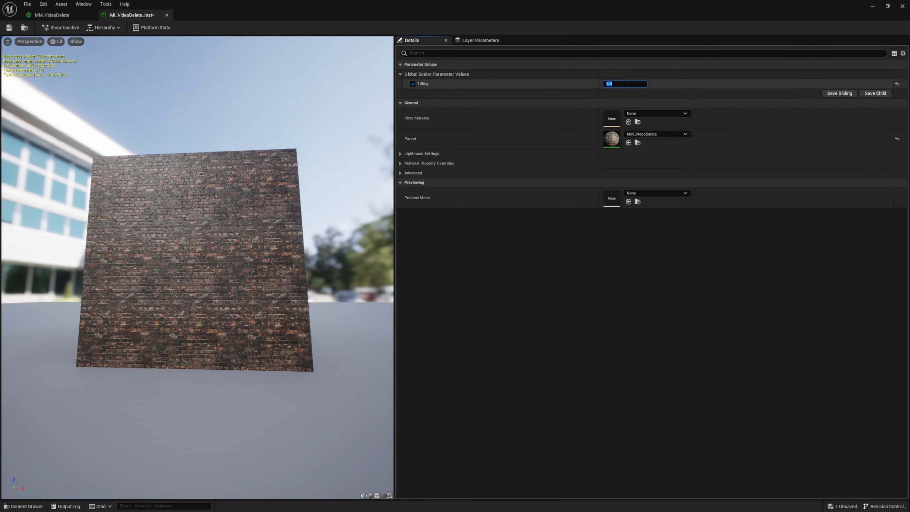
pyautogui.write('4')
pyautogui.press('Return')
pyautogui.write('2')
pyautogui.press('Return')
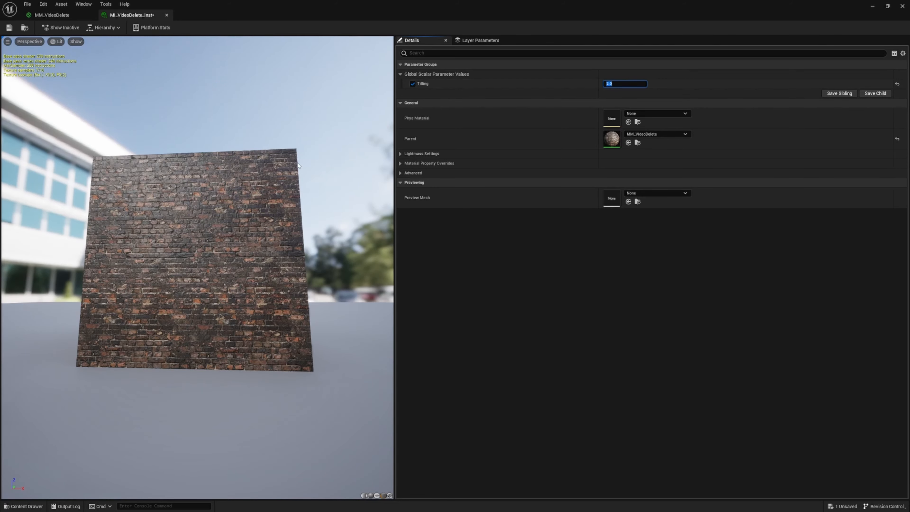
# Move the instance editor aside, select the pool mesh SM_Pool_01 in the level and open its MI_Wall_05 material
pyautogui.doubleClick(215, 16)
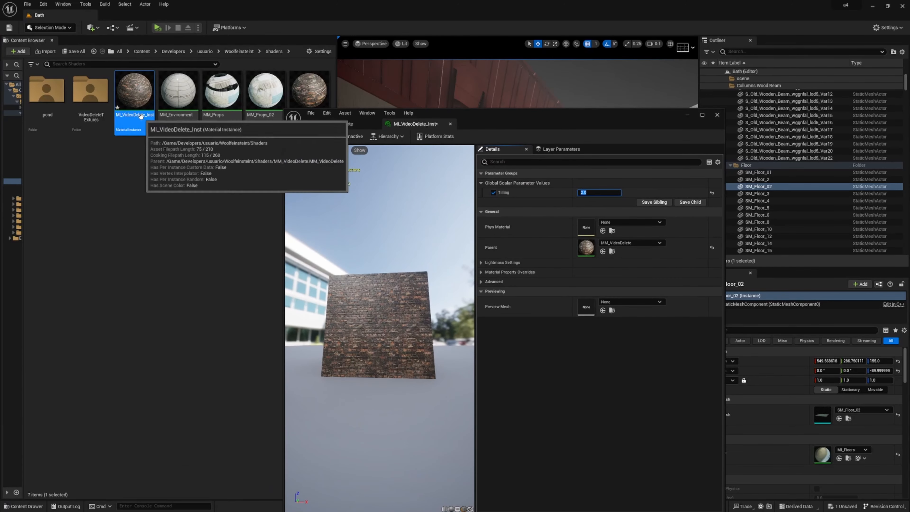
pyautogui.moveTo(540, 121); pyautogui.dragTo(260, 112)
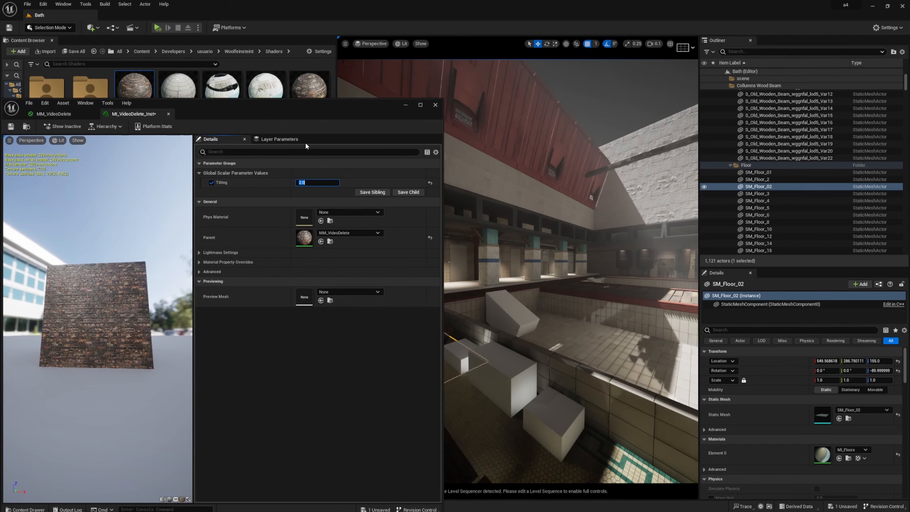
pyautogui.click(602, 396)
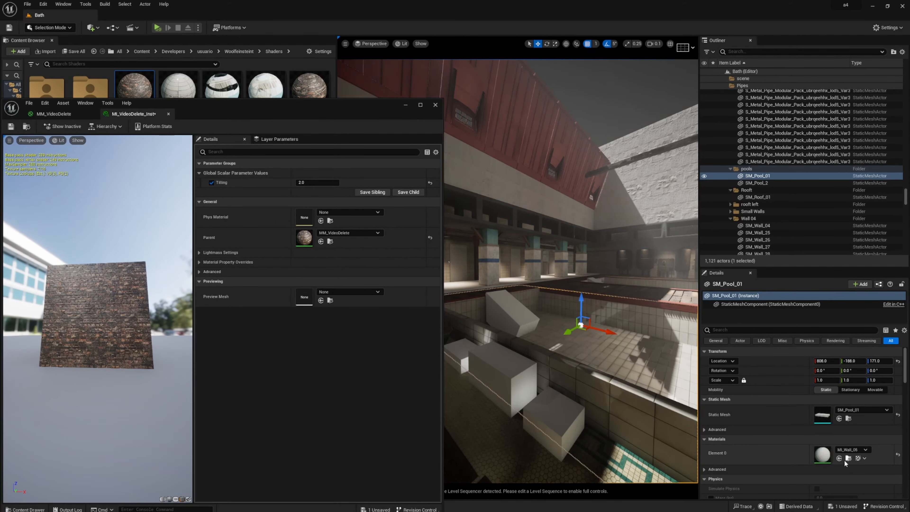
pyautogui.doubleClick(822, 454)
pyautogui.moveTo(142, 271); pyautogui.dragTo(116, 280)
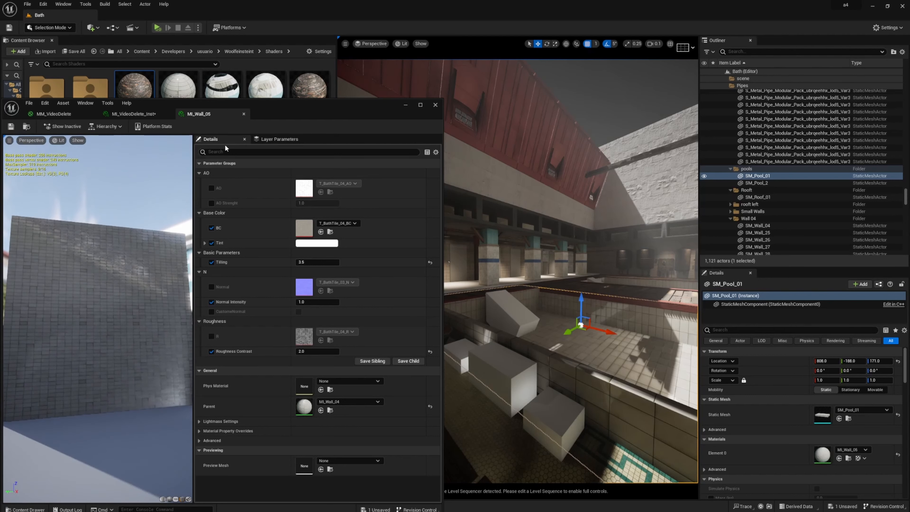
# Try a Normal Intensity of 3 on MI_Wall_05 and set it back to 1
pyautogui.click(312, 302)
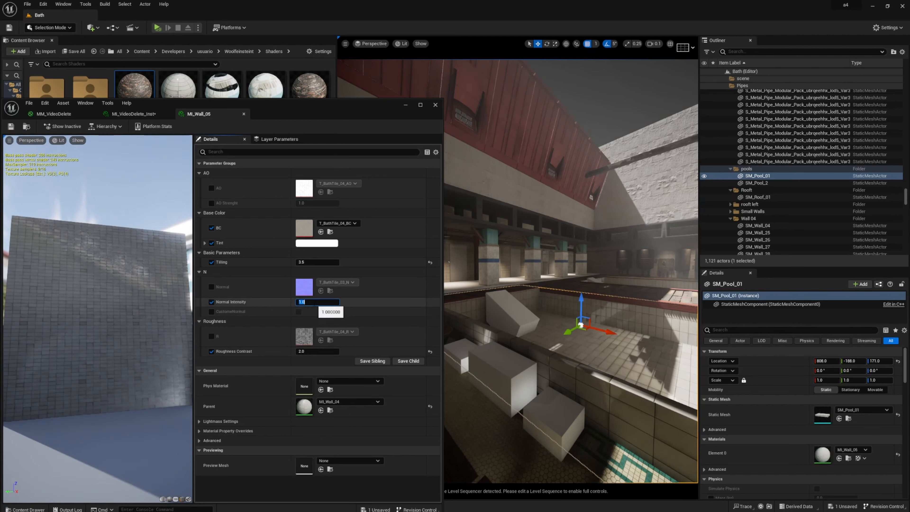
pyautogui.write('3')
pyautogui.press('Return')
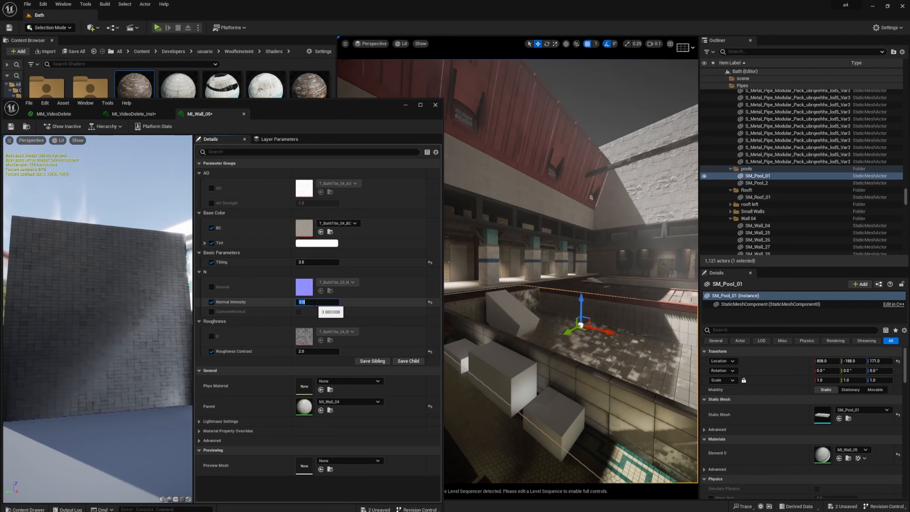
pyautogui.write('1')
pyautogui.press('Return')
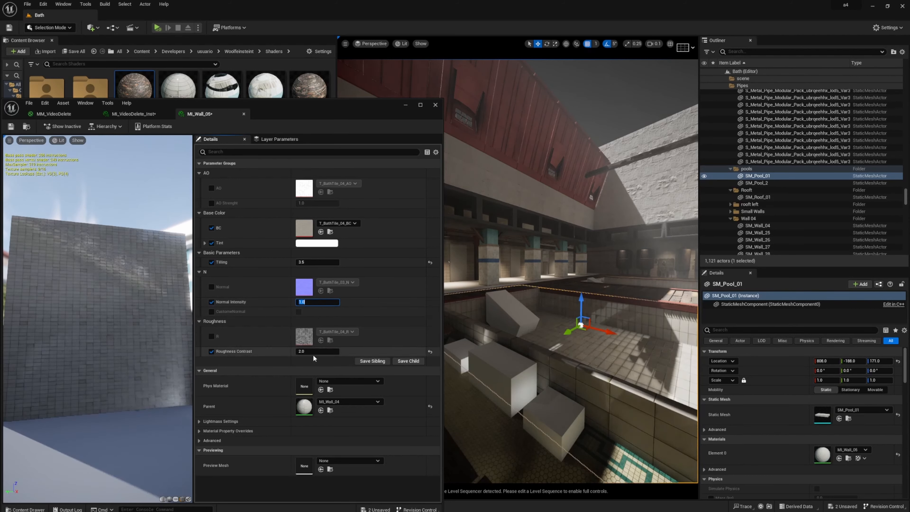
# Try Roughness Contrast values of 0 and 10 on MI_Wall_05 and set it back to 2
pyautogui.moveTo(313, 353); pyautogui.dragTo(310, 354)
pyautogui.click(309, 352)
pyautogui.write('0')
pyautogui.press('Return')
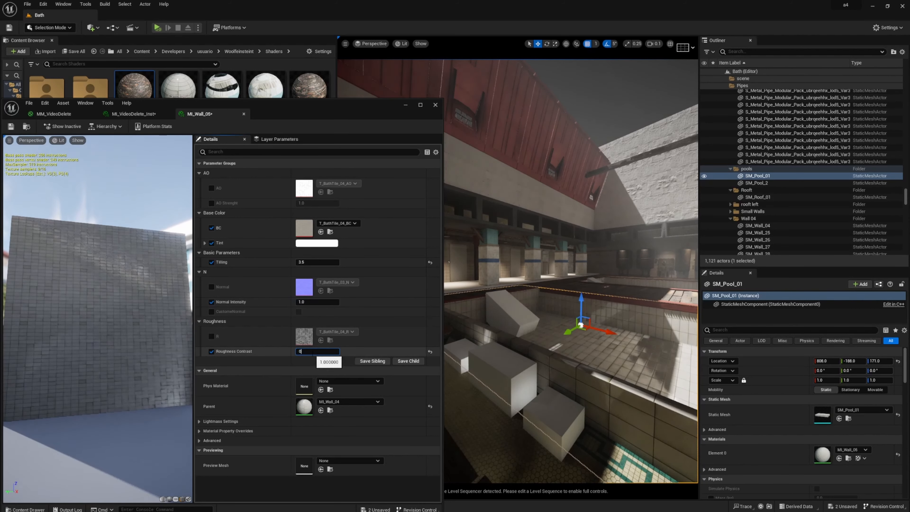
pyautogui.write('10')
pyautogui.press('Return')
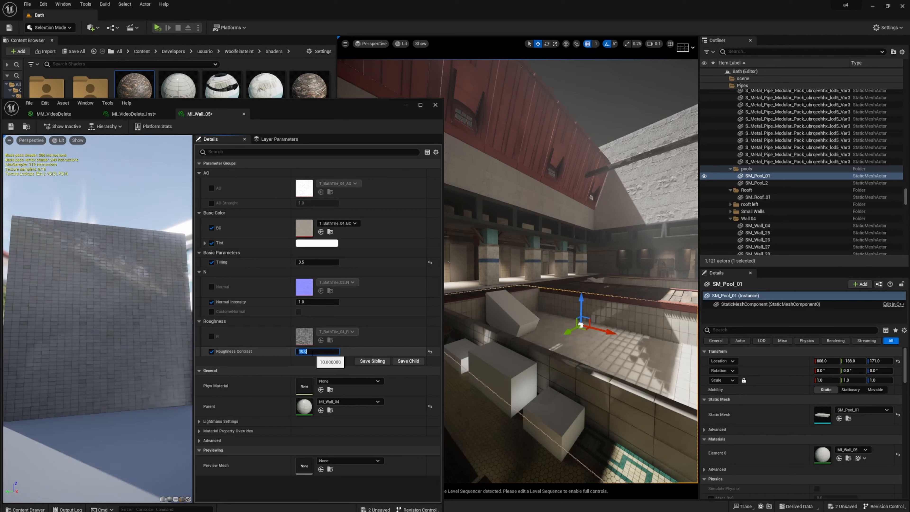
pyautogui.moveTo(313, 353); pyautogui.dragTo(302, 352)
pyautogui.write('2')
pyautogui.press('Return')
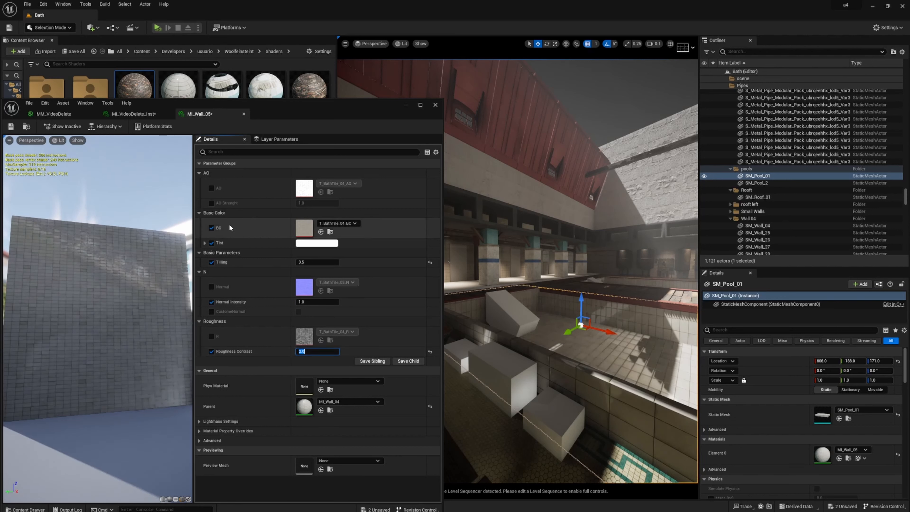
# Preview a light red Tint on MI_Wall_05 and cancel the color change
pyautogui.click(311, 244)
pyautogui.moveTo(404, 315); pyautogui.dragTo(409, 294)
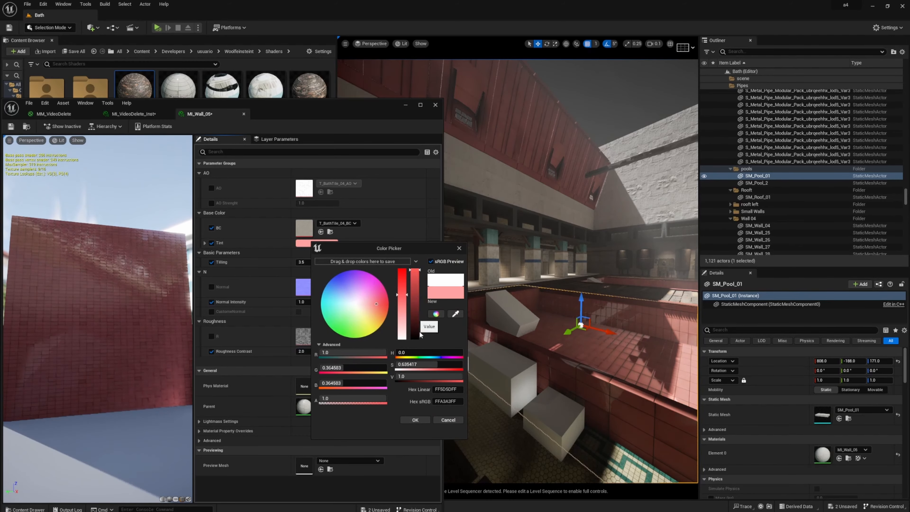
pyautogui.click(447, 420)
# Close MI_Wall_05 and move the Multiply node closer to TexCoord in the MM_VideoDelete graph
pyautogui.doubleClick(296, 114)
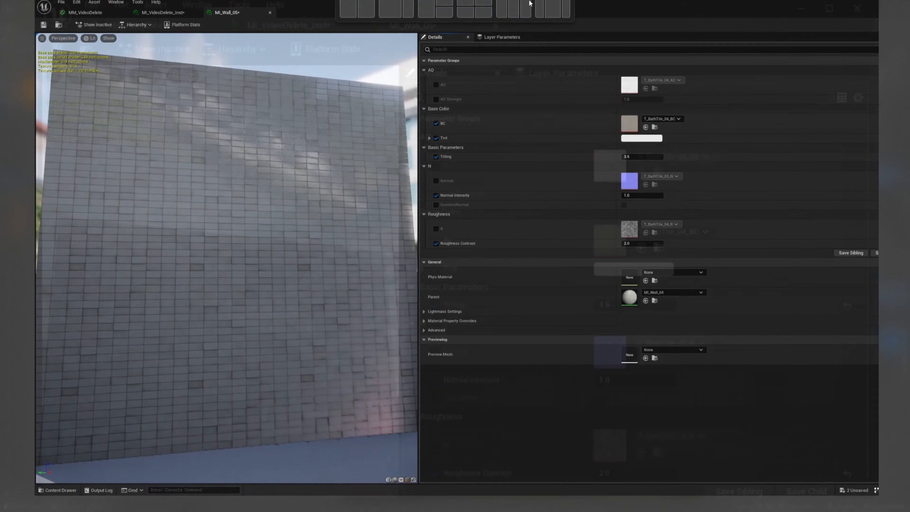
pyautogui.click(242, 15)
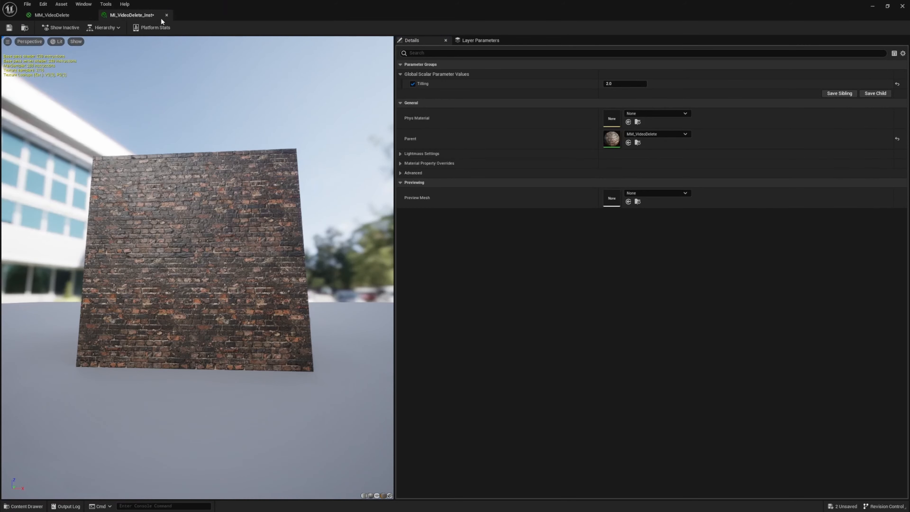
pyautogui.click(43, 18)
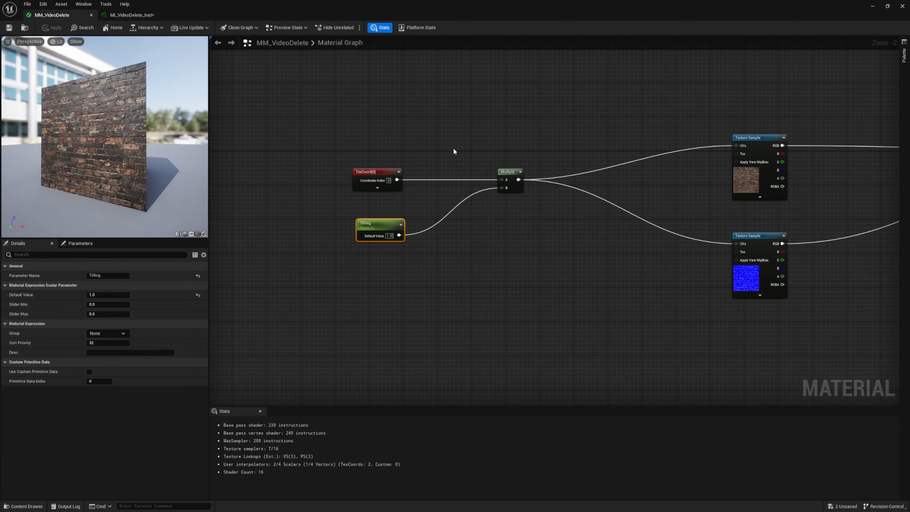
pyautogui.moveTo(501, 173); pyautogui.dragTo(444, 173)
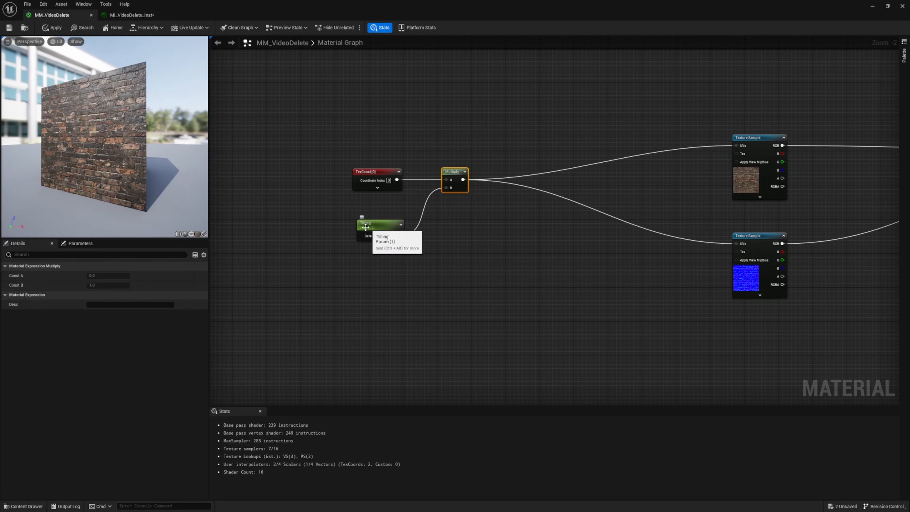
# Add a Constant node below the Multiply node, check its Convert to Parameter option and delete the node
pyautogui.click(462, 281)
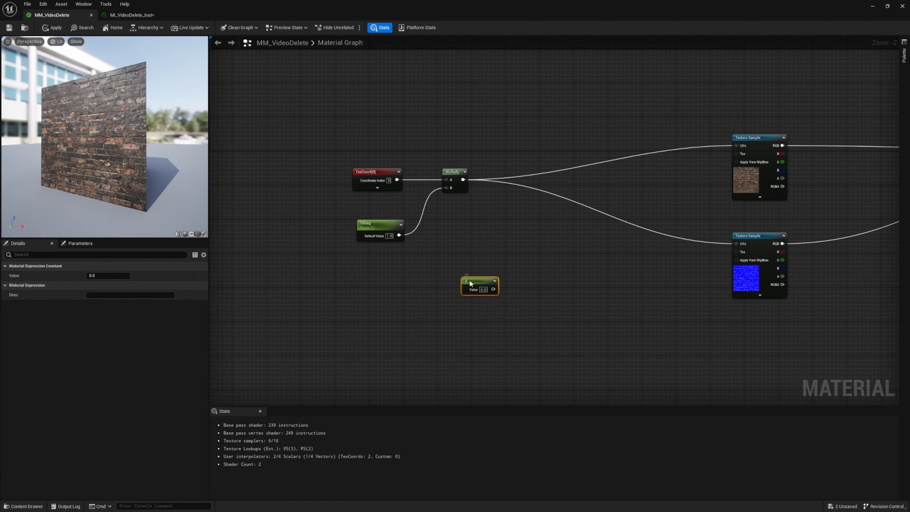
pyautogui.rightClick(469, 281)
pyautogui.click(472, 256)
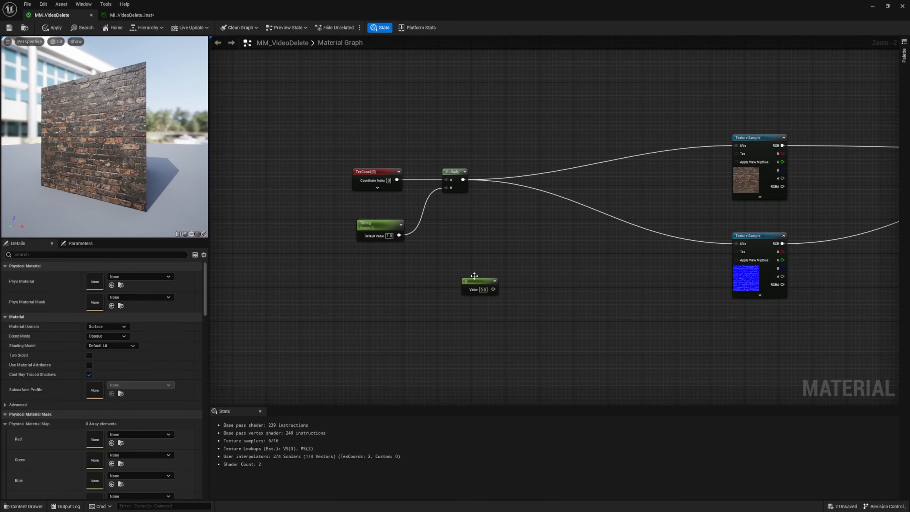
pyautogui.moveTo(473, 281); pyautogui.dragTo(470, 253)
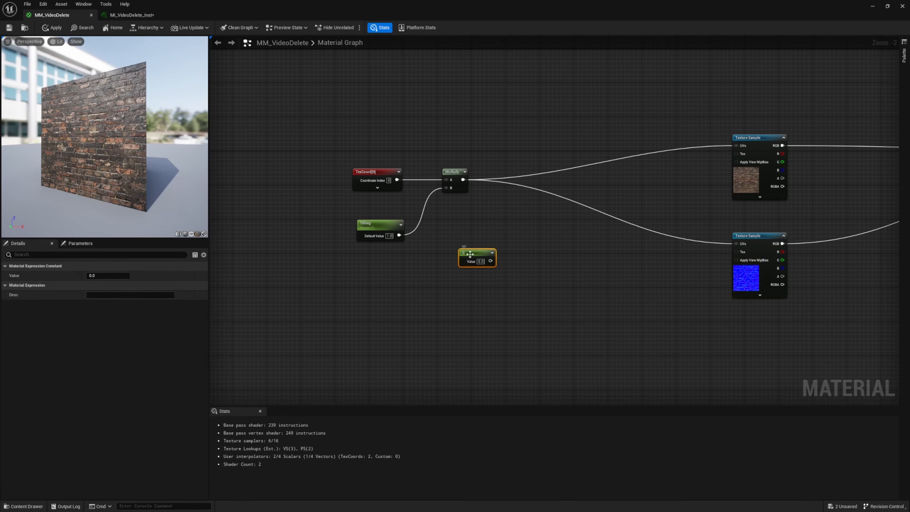
pyautogui.rightClick(470, 254)
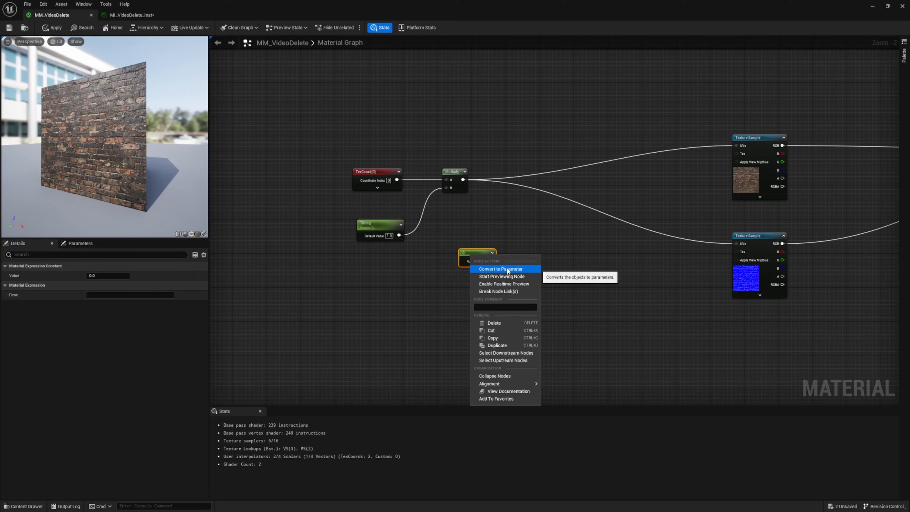
pyautogui.click(465, 232)
pyautogui.press('Delete')
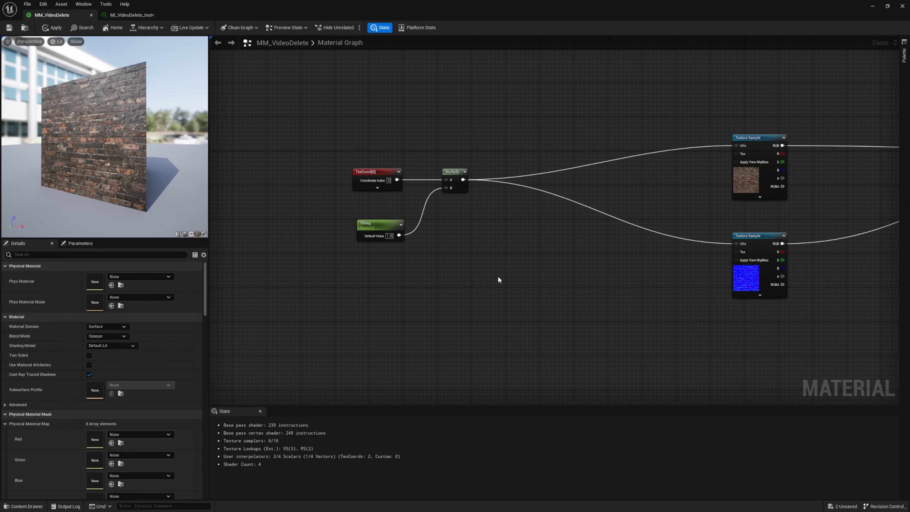
# Add an unconnected scalar parameter node in the empty graph area below the Multiply node
pyautogui.moveTo(340, 216); pyautogui.dragTo(415, 277)
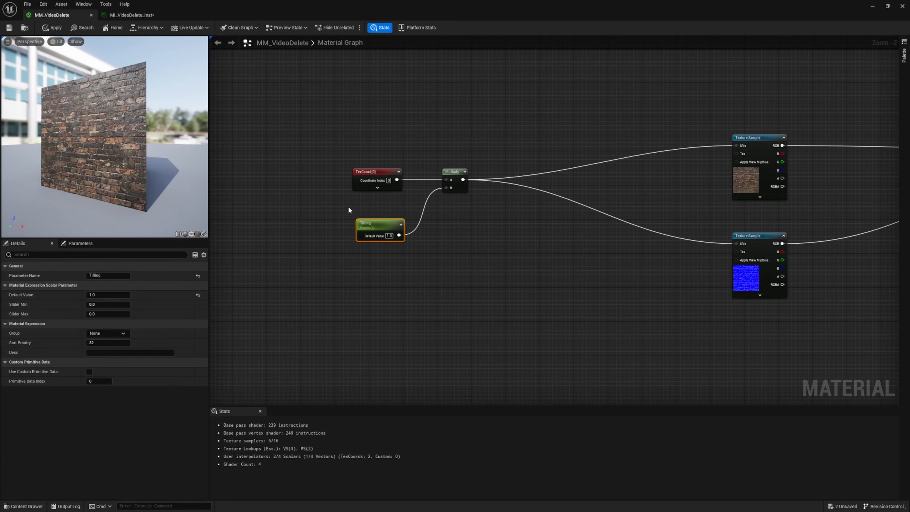
pyautogui.click(432, 259)
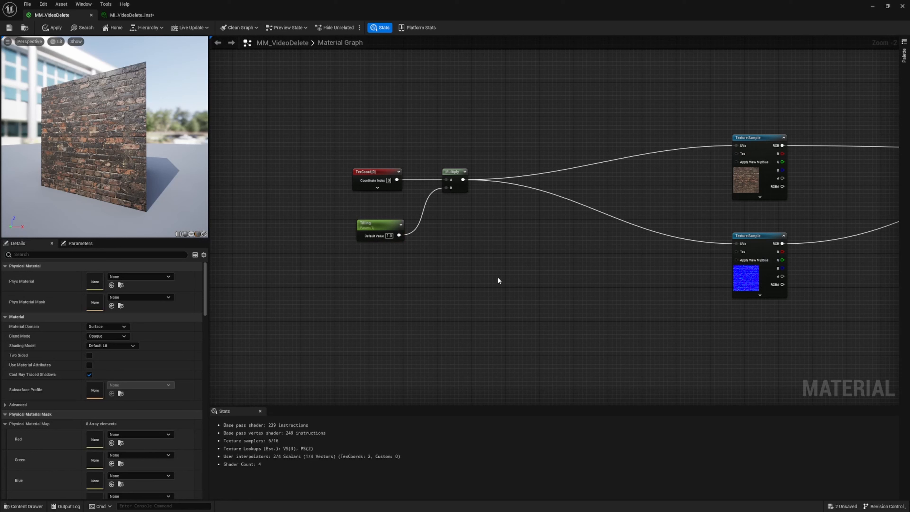
pyautogui.click(497, 277)
pyautogui.moveTo(482, 260); pyautogui.dragTo(554, 325)
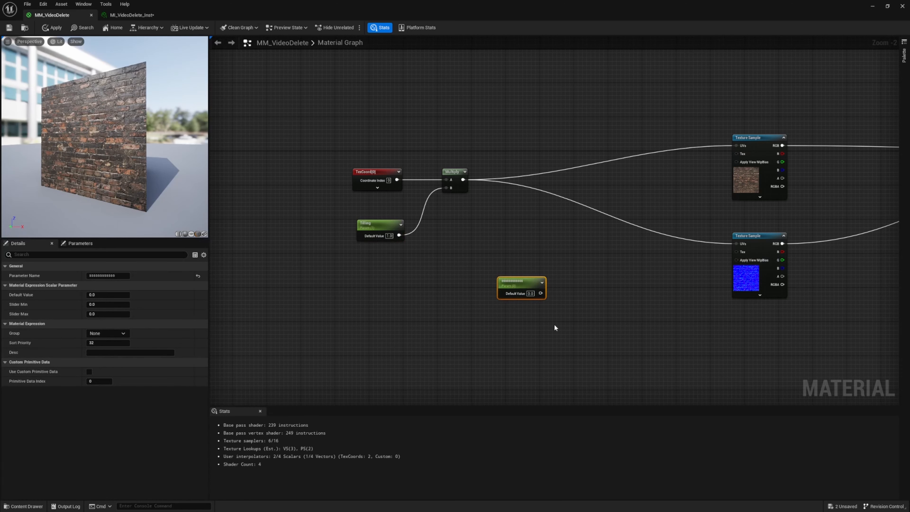
# Delete the unconnected scalar parameter node below the Multiply node
pyautogui.moveTo(527, 283); pyautogui.dragTo(476, 297)
pyautogui.press('Delete')
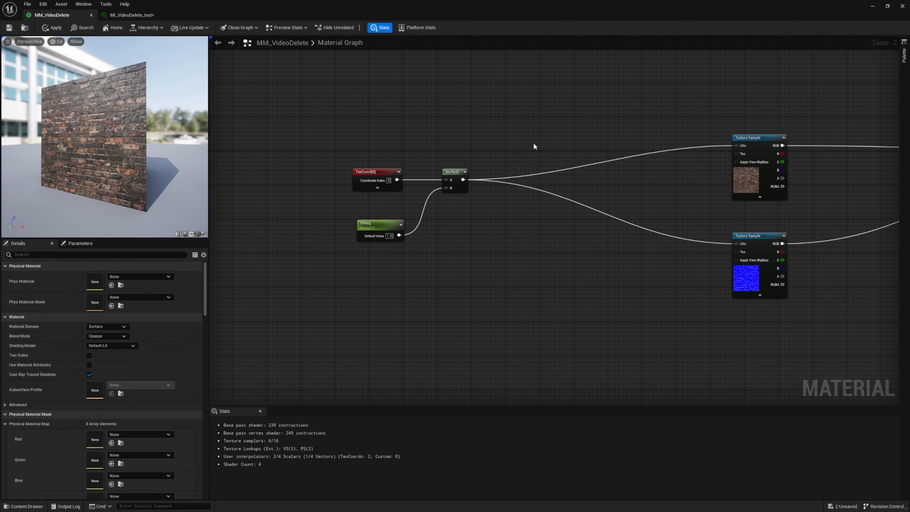
pyautogui.moveTo(534, 147); pyautogui.dragTo(400, 181, button='right')
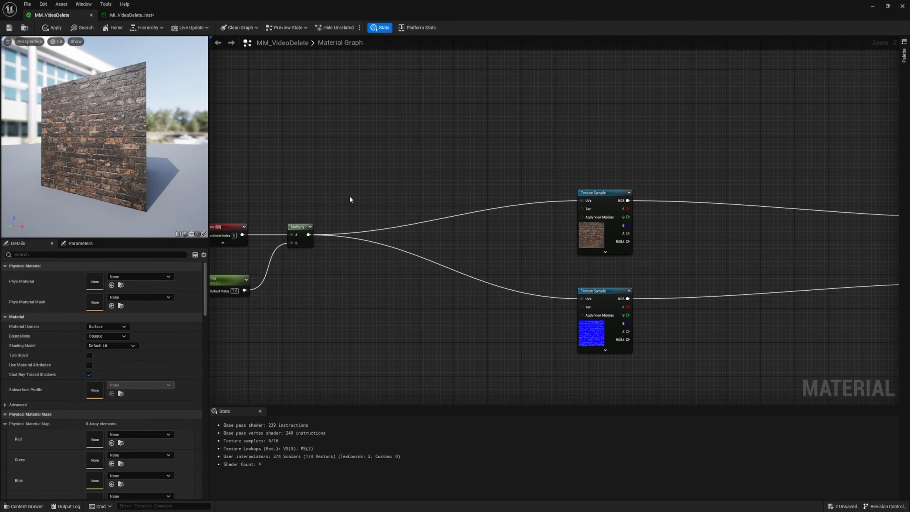
pyautogui.moveTo(350, 199); pyautogui.dragTo(449, 171, button='right')
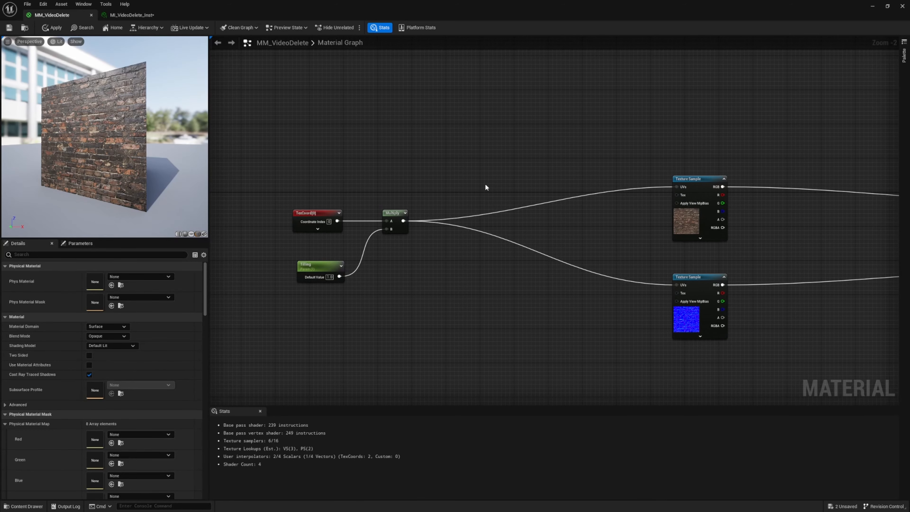
# Add a reroute on the brick color sample's UV wire, convert it to a named reroute, and place its declaration beside Multiply
pyautogui.keyDown('alt'); pyautogui.click(591, 194); pyautogui.keyUp('alt')
pyautogui.hotkey('ctrl', 'z')
pyautogui.doubleClick(591, 194)
pyautogui.rightClick(590, 193)
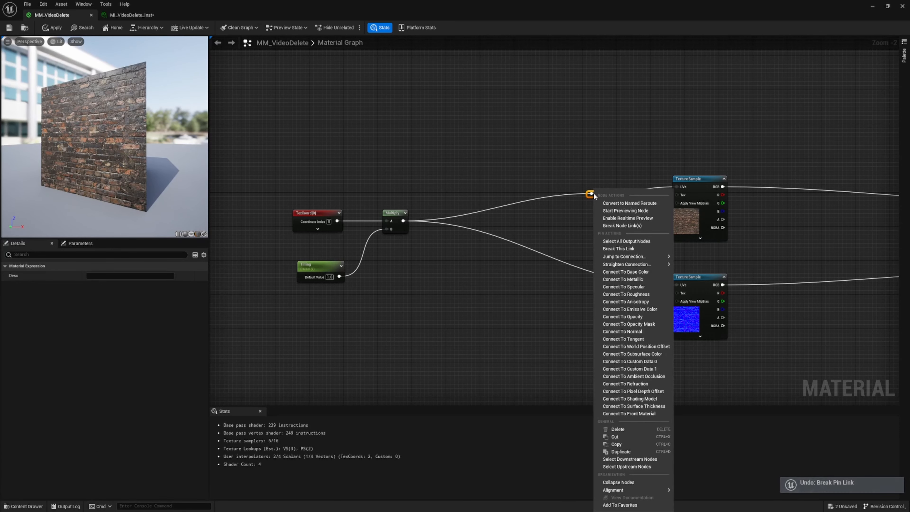
pyautogui.click(639, 203)
pyautogui.moveTo(585, 194); pyautogui.dragTo(426, 203)
# Duplicate the named reroute usage node for the normal map sample's UVs and align all the reroute nodes beside the nodes they connect to
pyautogui.click(611, 199)
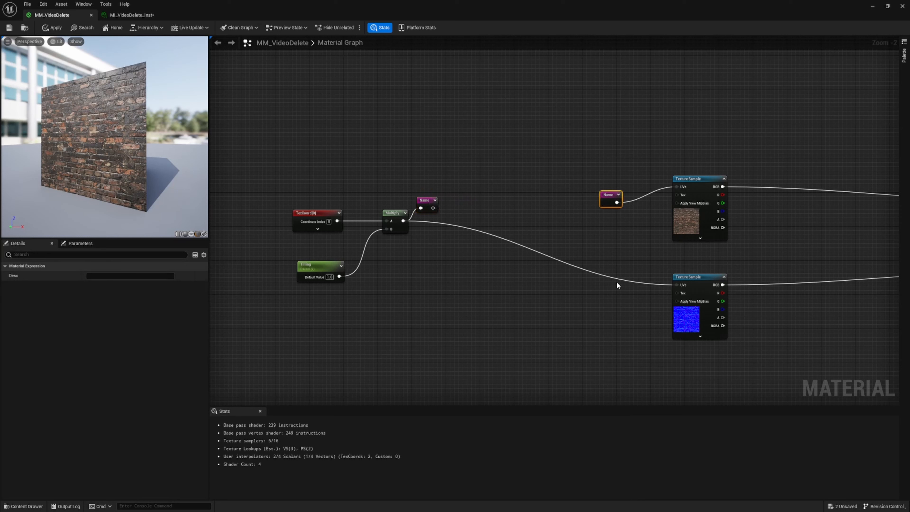
pyautogui.hotkey('ctrl', 'c')
pyautogui.hotkey('ctrl', 'v')
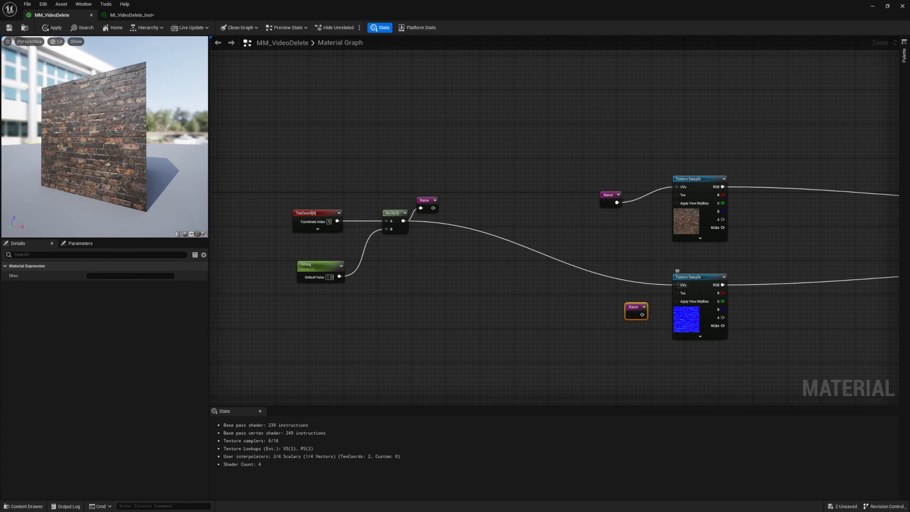
pyautogui.moveTo(676, 285); pyautogui.dragTo(642, 315)
pyautogui.moveTo(640, 309); pyautogui.dragTo(639, 295)
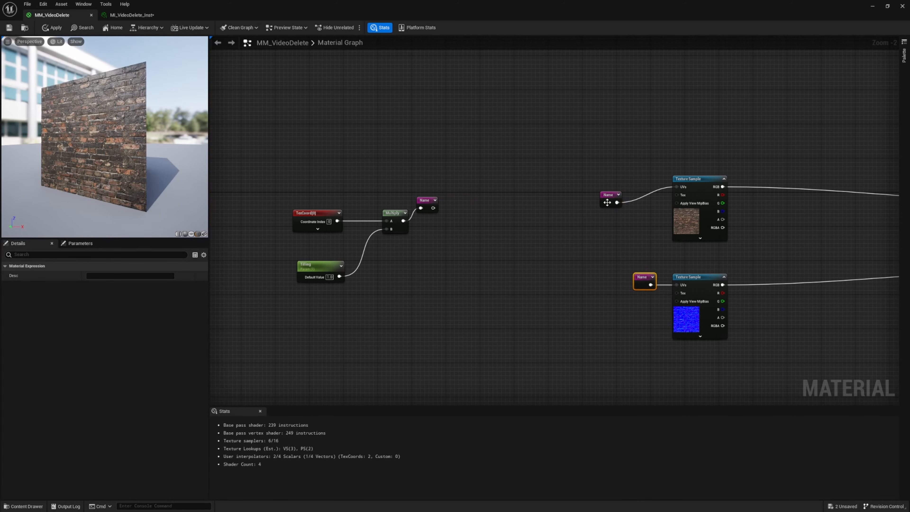
pyautogui.moveTo(607, 203); pyautogui.dragTo(645, 186)
pyautogui.moveTo(429, 199); pyautogui.dragTo(434, 212)
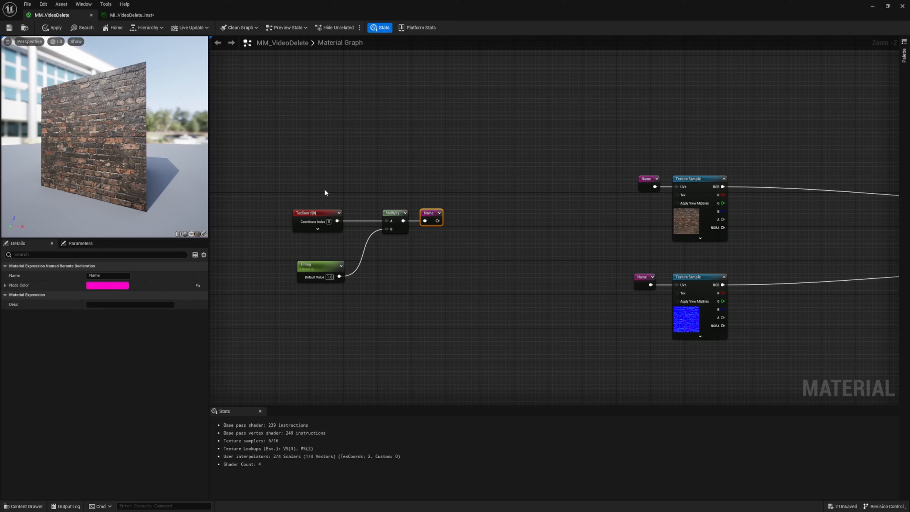
pyautogui.moveTo(239, 159); pyautogui.dragTo(401, 317)
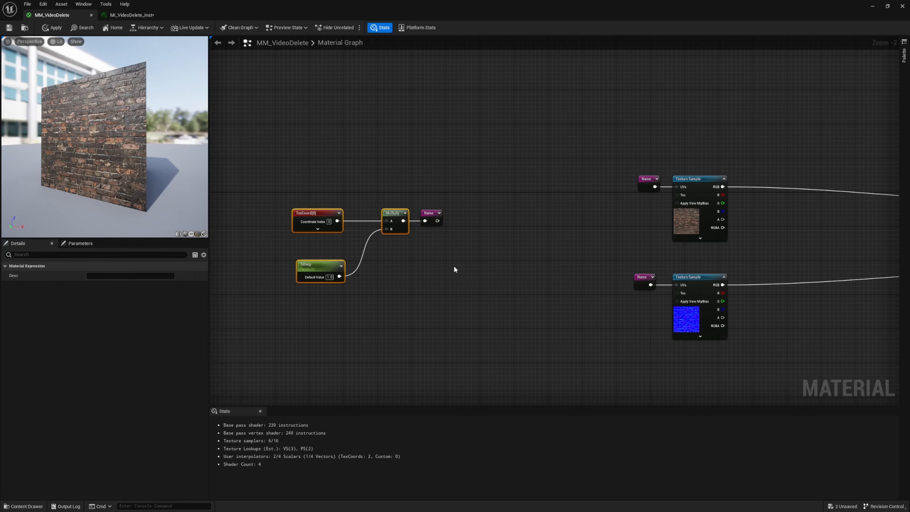
pyautogui.moveTo(437, 221); pyautogui.dragTo(570, 225)
pyautogui.click(541, 302)
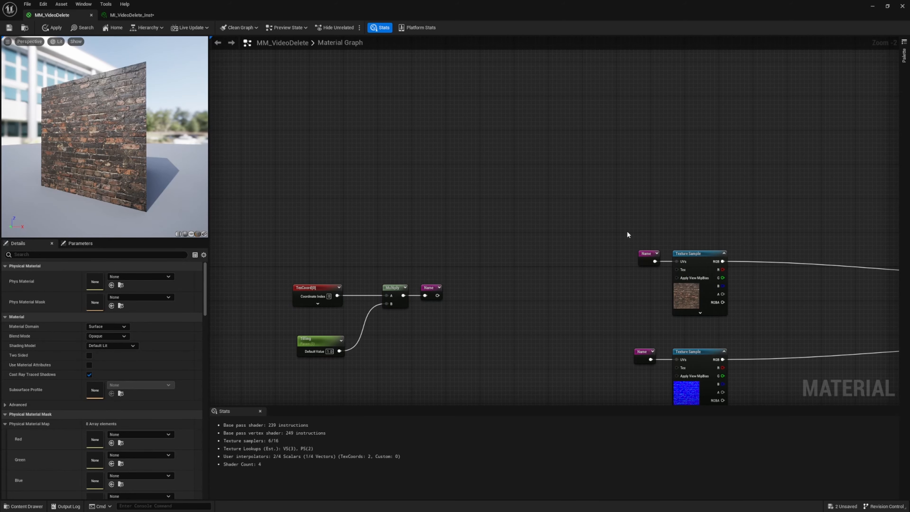
pyautogui.moveTo(627, 232); pyautogui.dragTo(624, 340)
pyautogui.hotkey('ctrl', 'z')
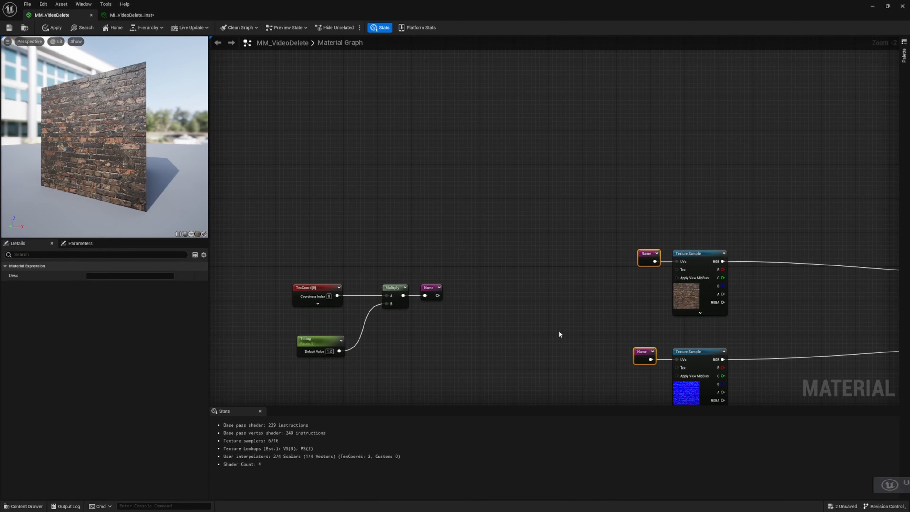
pyautogui.moveTo(532, 341); pyautogui.dragTo(513, 226, button='right')
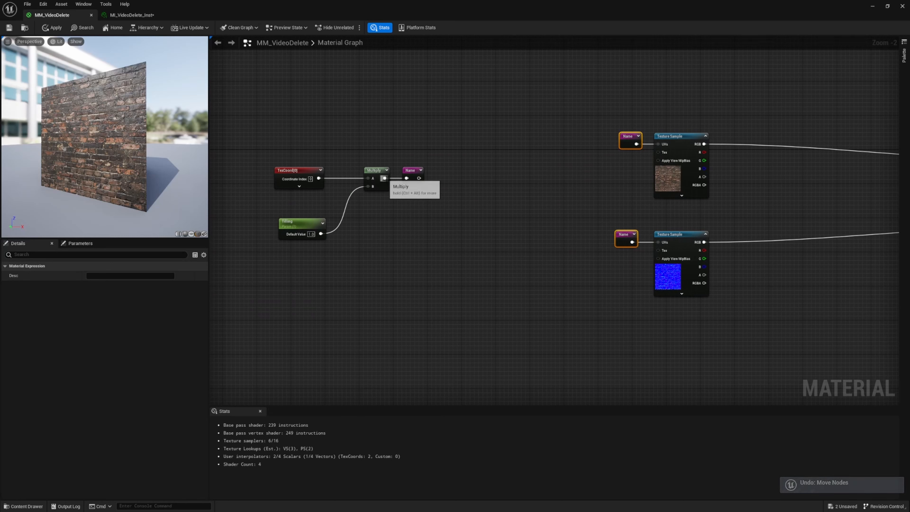
pyautogui.moveTo(384, 179); pyautogui.dragTo(580, 271)
pyautogui.click(554, 188)
pyautogui.moveTo(611, 216); pyautogui.dragTo(644, 283)
# Rename the named reroute declaration beside the Multiply node as Tilling
pyautogui.click(407, 181)
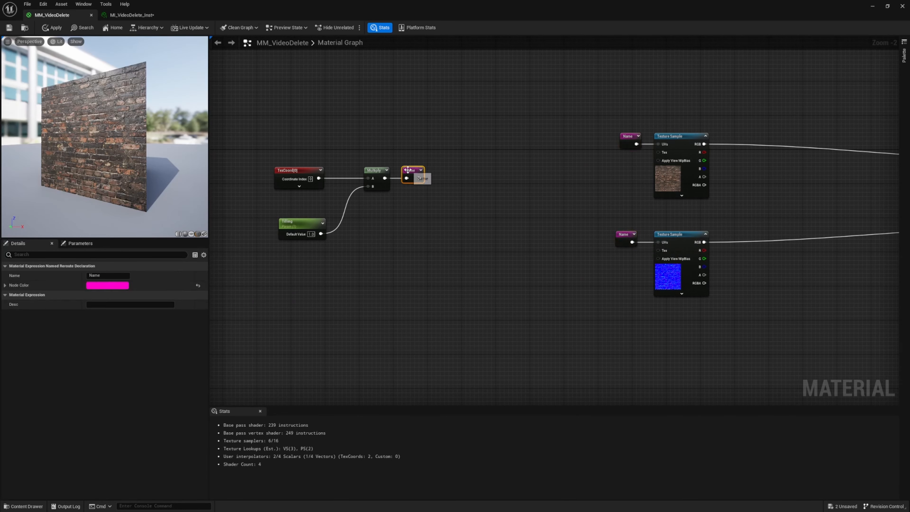
pyautogui.click(114, 273)
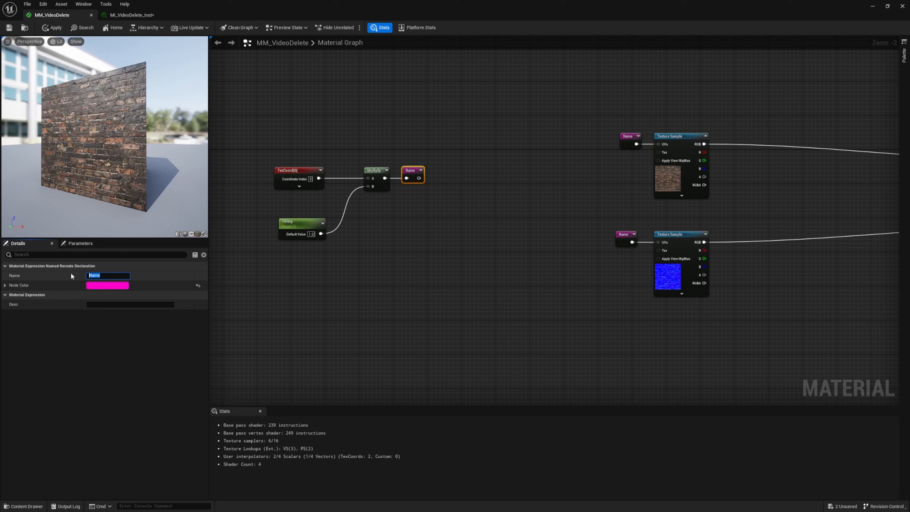
pyautogui.write('Tilling')
pyautogui.press('Return')
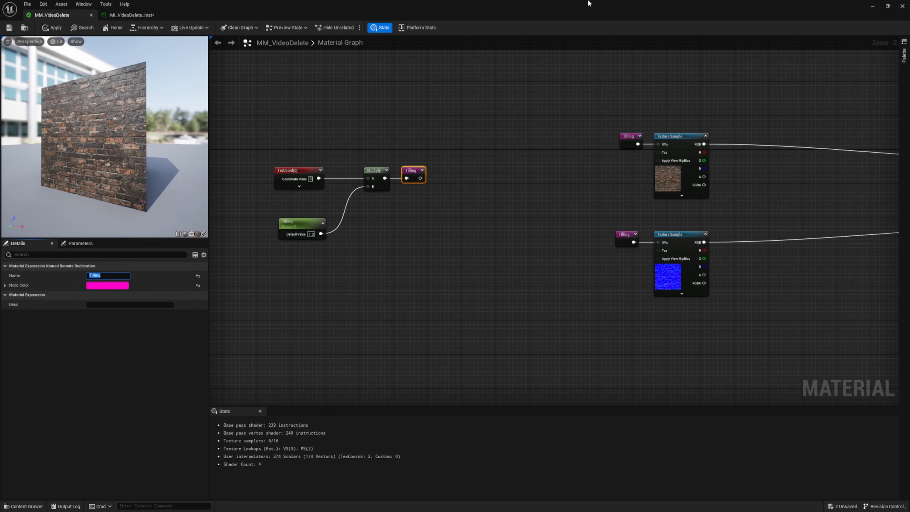
# Set the node color of the Tilling named reroute to red (sRGB hex FF003DFF)
pyautogui.click(107, 285)
pyautogui.moveTo(175, 338); pyautogui.dragTo(179, 347)
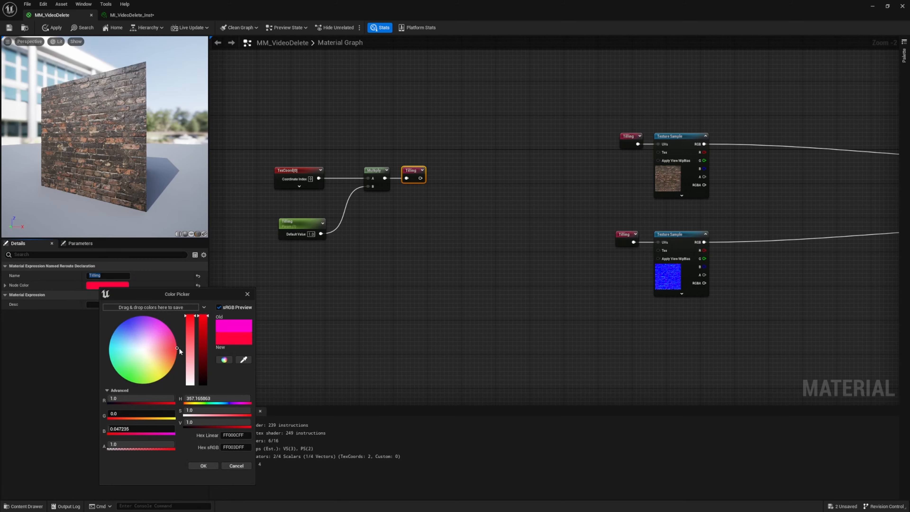
pyautogui.click(204, 465)
pyautogui.click(320, 318)
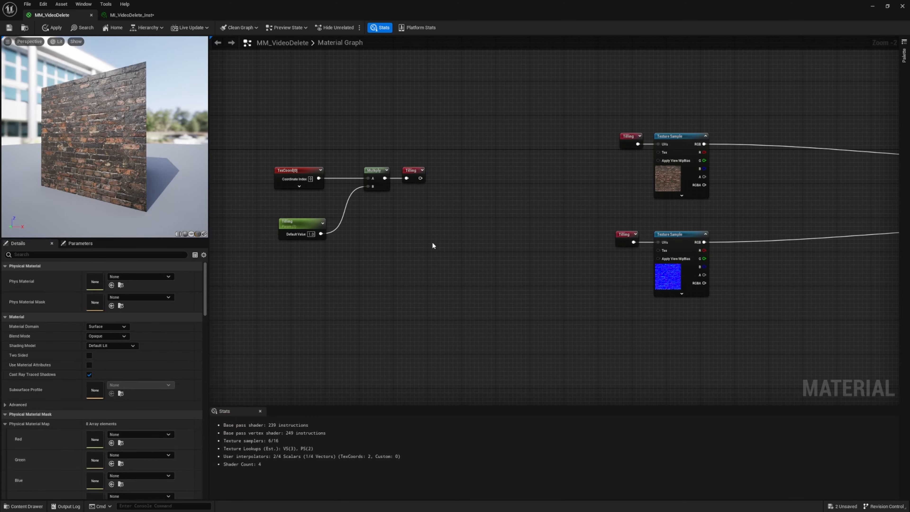
# Enclose the TexCoord, Tilling parameter, Multiply and Tilling reroute nodes in a comment box titled Tilling
pyautogui.moveTo(424, 223); pyautogui.dragTo(585, 264, button='right')
pyautogui.moveTo(364, 186); pyautogui.dragTo(594, 346)
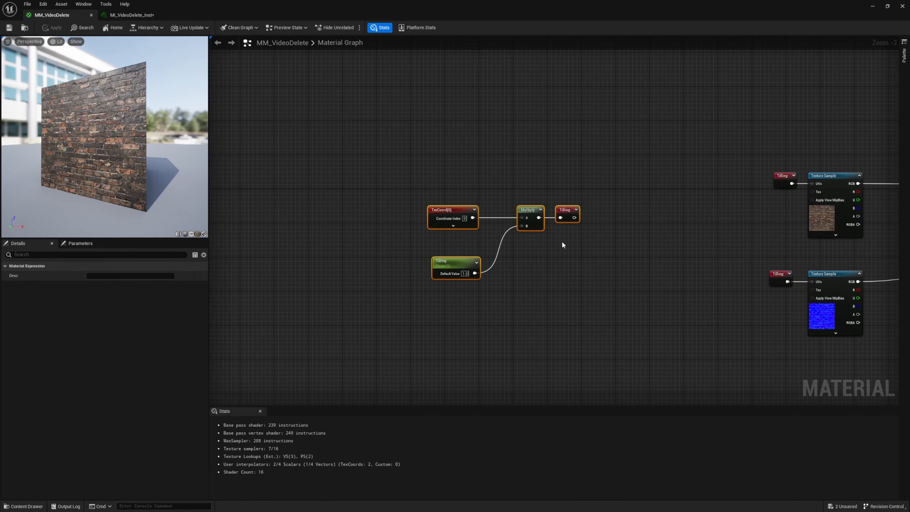
pyautogui.moveTo(562, 245); pyautogui.dragTo(498, 300, button='right')
pyautogui.press('c')
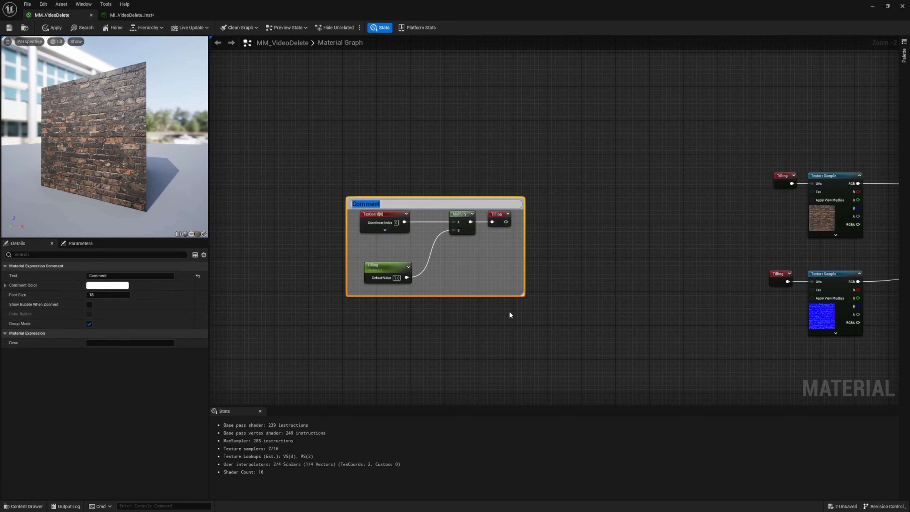
pyautogui.write('Tillin')
pyautogui.press('Return')
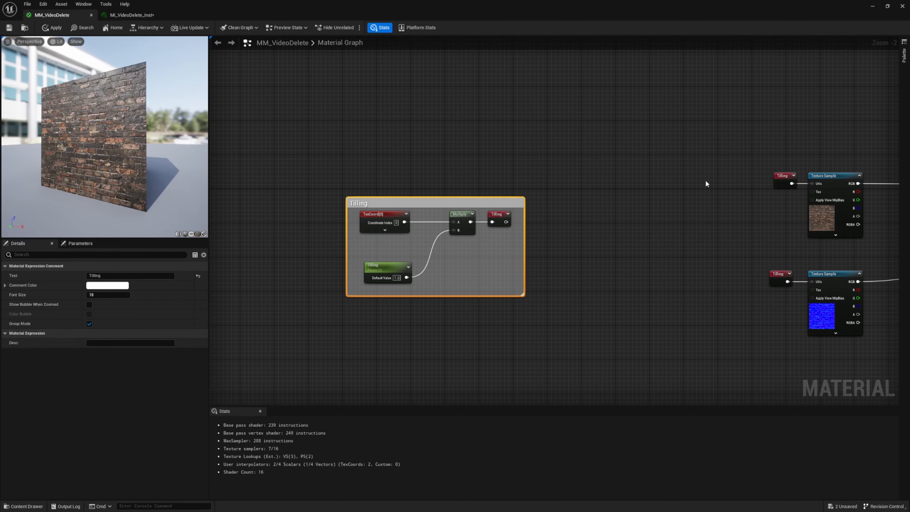
pyautogui.moveTo(683, 177); pyautogui.dragTo(503, 163, button='right')
pyautogui.moveTo(473, 108); pyautogui.dragTo(645, 215)
pyautogui.click(415, 169)
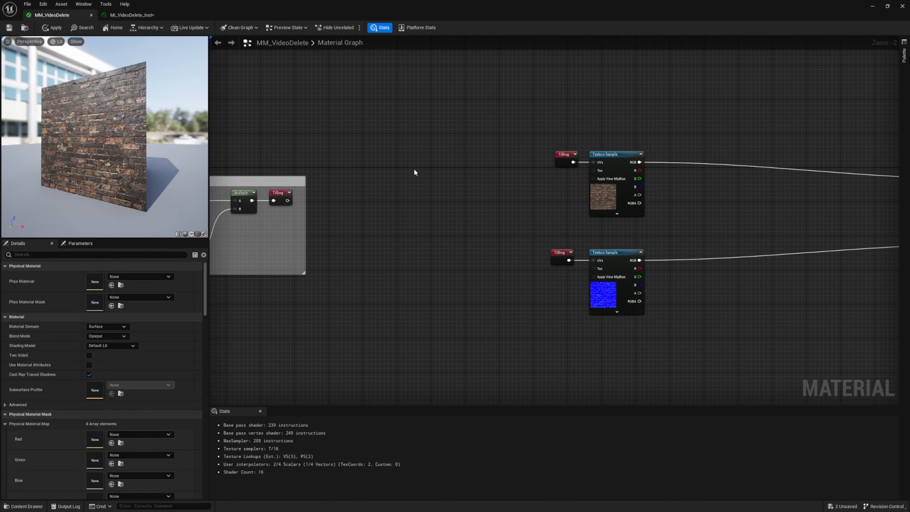
pyautogui.press('c')
pyautogui.moveTo(381, 134); pyautogui.dragTo(489, 237)
pyautogui.press('Delete')
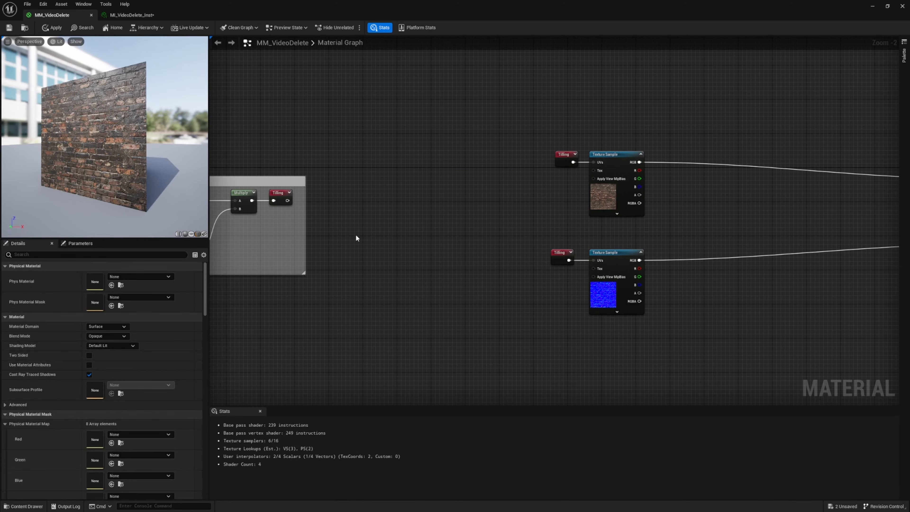
# Set the Tilling comment box's color to pure red (FF0000FF)
pyautogui.moveTo(356, 235); pyautogui.dragTo(572, 253, button='right')
pyautogui.click(454, 202)
pyautogui.click(107, 285)
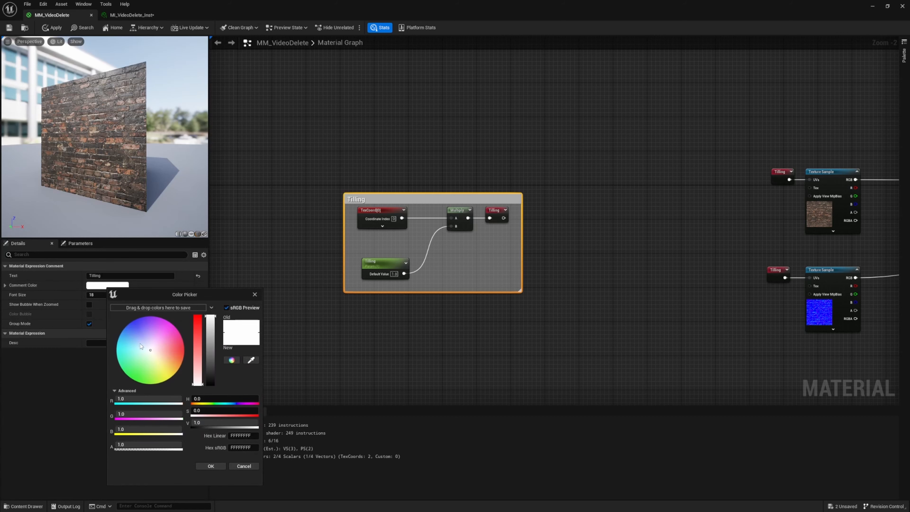
pyautogui.moveTo(179, 353); pyautogui.dragTo(185, 350)
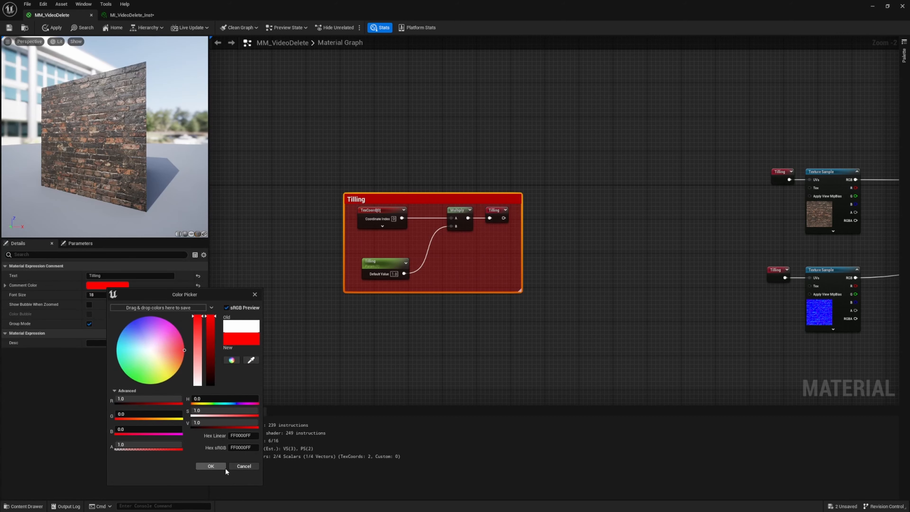
pyautogui.click(224, 466)
pyautogui.click(523, 334)
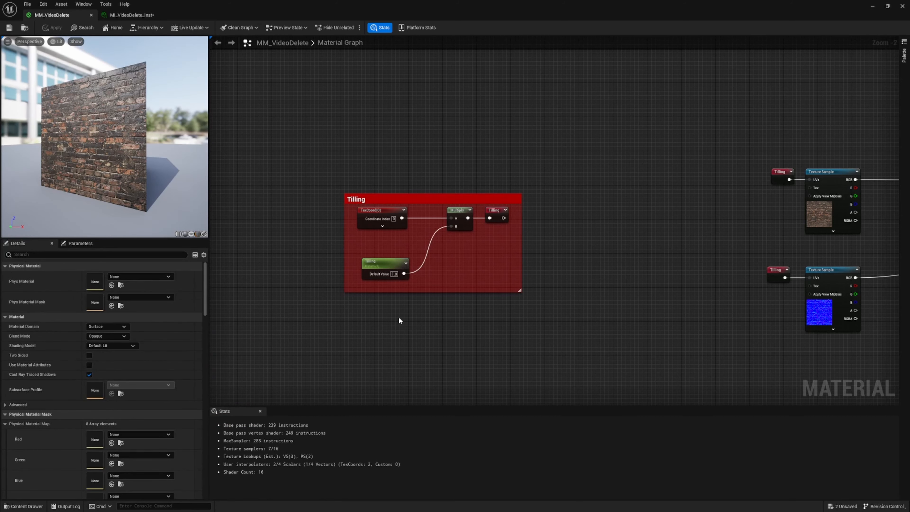
# Move the unconnected ORDp mask Texture Sample from below the material output to just under the normal map Texture Sample
pyautogui.scroll(-7, 308, 171)
pyautogui.moveTo(301, 154); pyautogui.dragTo(304, 189)
pyautogui.scroll(3, 372, 184)
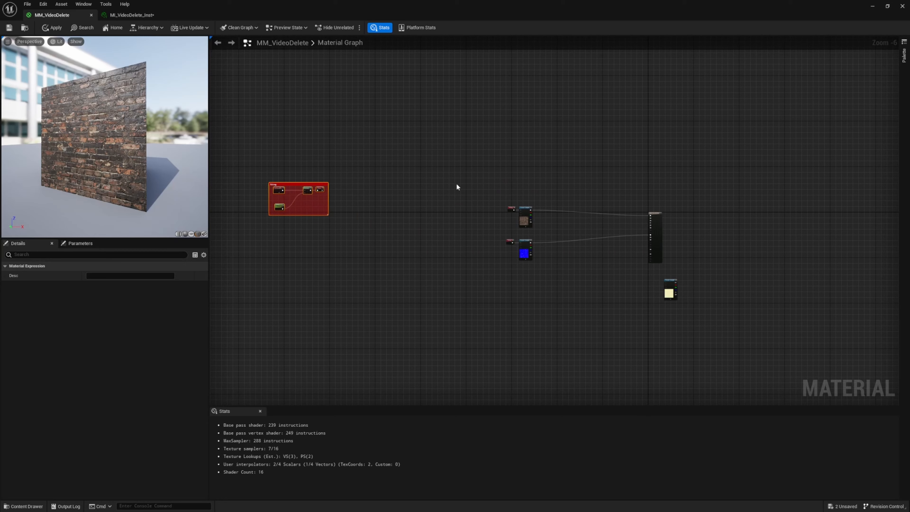
pyautogui.click(680, 318)
pyautogui.moveTo(671, 283); pyautogui.dragTo(523, 268)
pyautogui.scroll(6, 520, 264)
# Duplicate the Tilling reroute node and connect the copy to the UVs of the ORDp mask Texture Sample
pyautogui.click(463, 177)
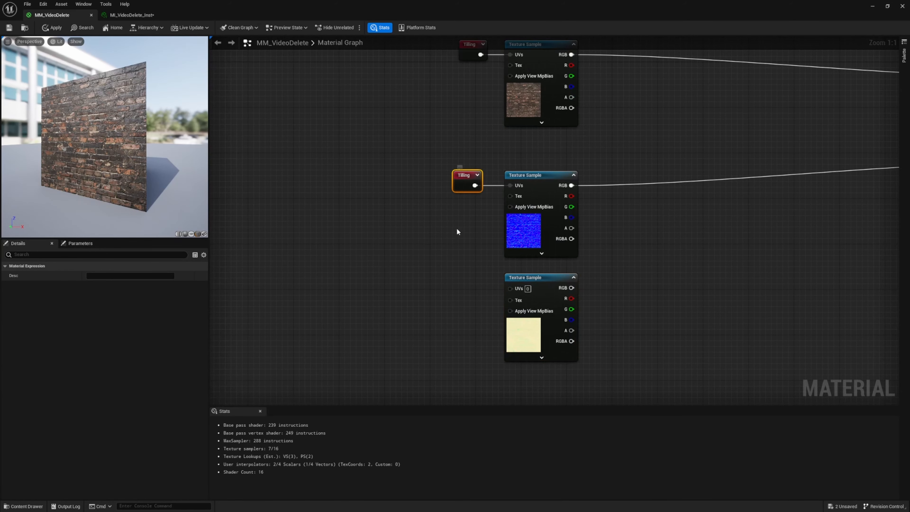
pyautogui.hotkey('ctrl', 'd')
pyautogui.moveTo(450, 297); pyautogui.dragTo(510, 288)
# Move the ORDp mask Texture Sample and its Tilling node together farther down and to the left of the normal map sample
pyautogui.click(537, 310)
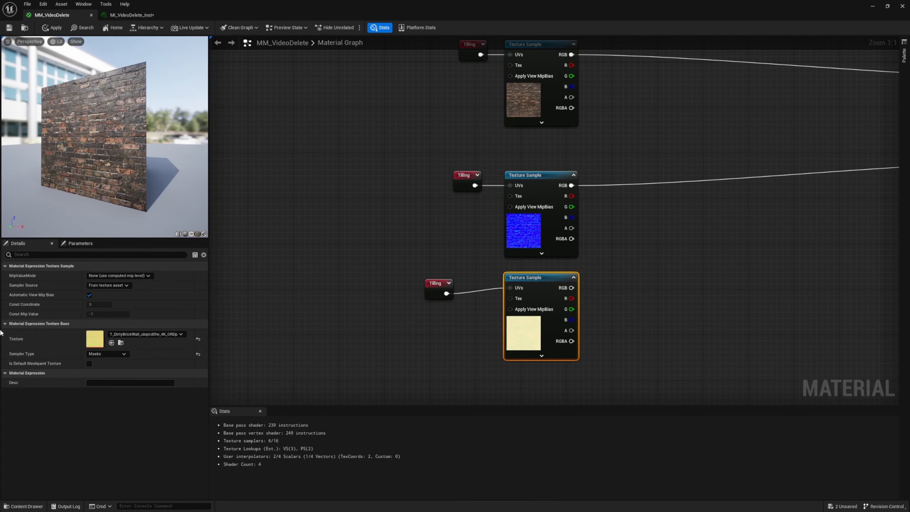
pyautogui.moveTo(370, 287); pyautogui.dragTo(652, 361)
pyautogui.click(520, 340)
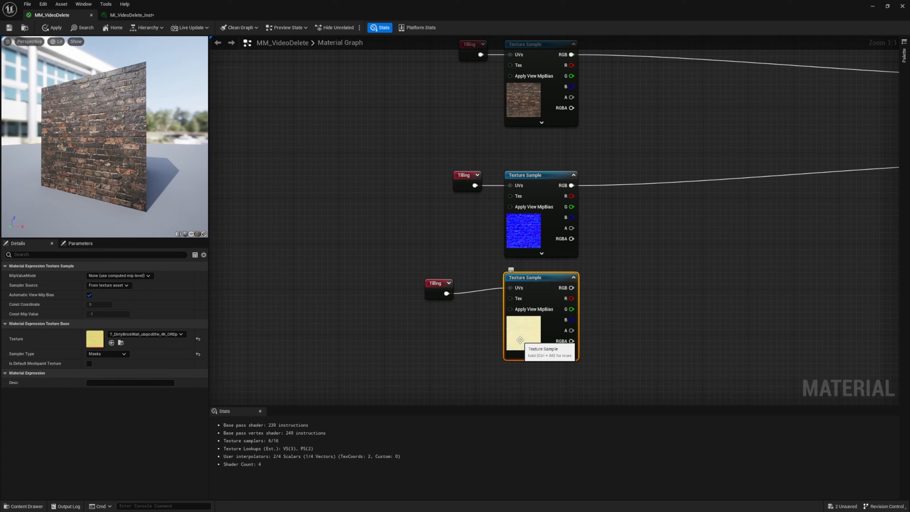
pyautogui.moveTo(368, 268); pyautogui.dragTo(632, 374)
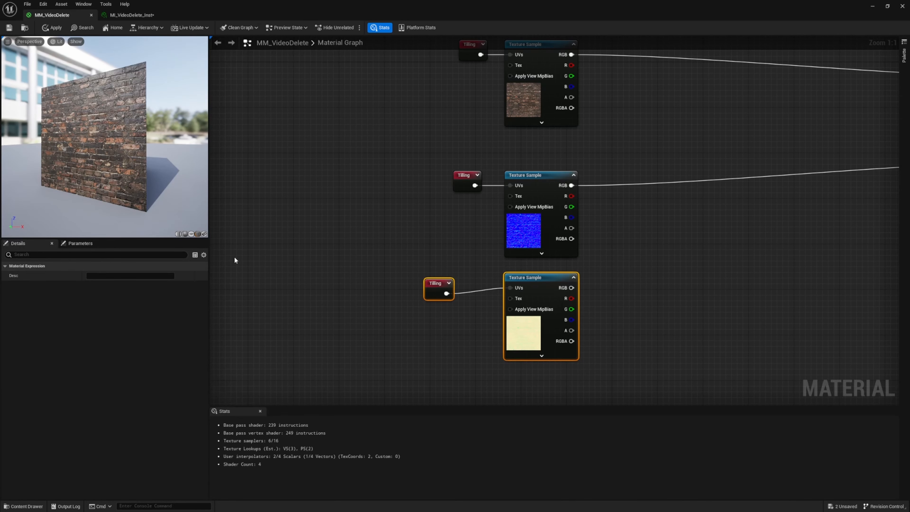
pyautogui.moveTo(330, 277); pyautogui.dragTo(606, 371)
pyautogui.moveTo(548, 279); pyautogui.dragTo(542, 352)
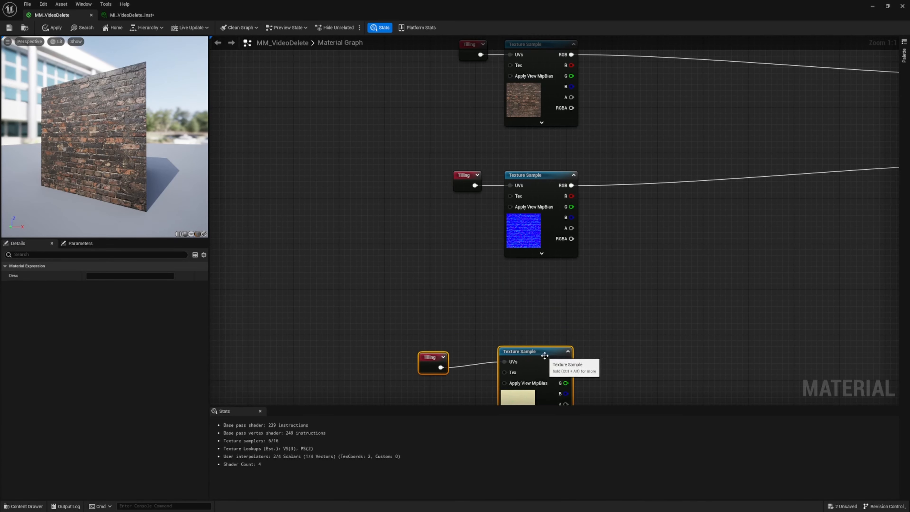
pyautogui.scroll(-5, 567, 362)
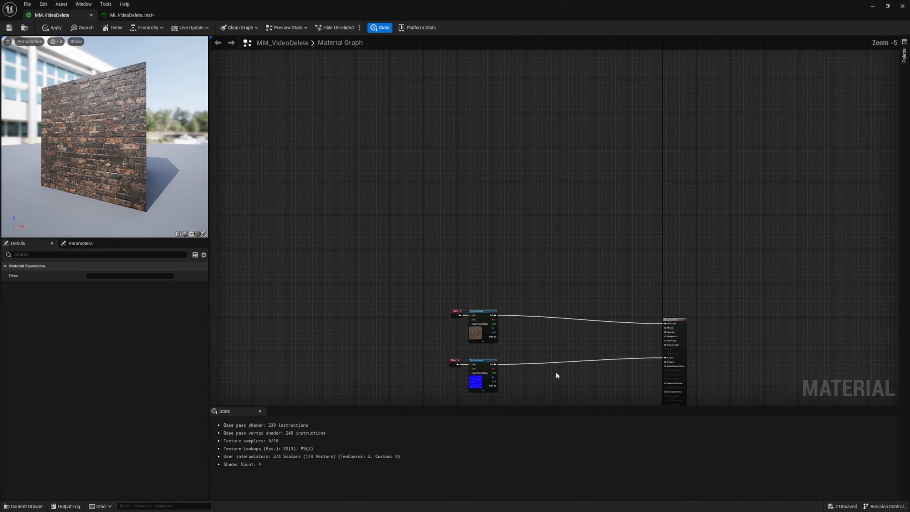
pyautogui.moveTo(556, 374)
pyautogui.mouseDown(button='right')
pyautogui.moveTo(625, 273)
pyautogui.moveTo(613, 292)
pyautogui.mouseUp(button='right')
pyautogui.moveTo(431, 305); pyautogui.dragTo(431, 242, button='right')
pyautogui.moveTo(451, 259); pyautogui.dragTo(577, 336)
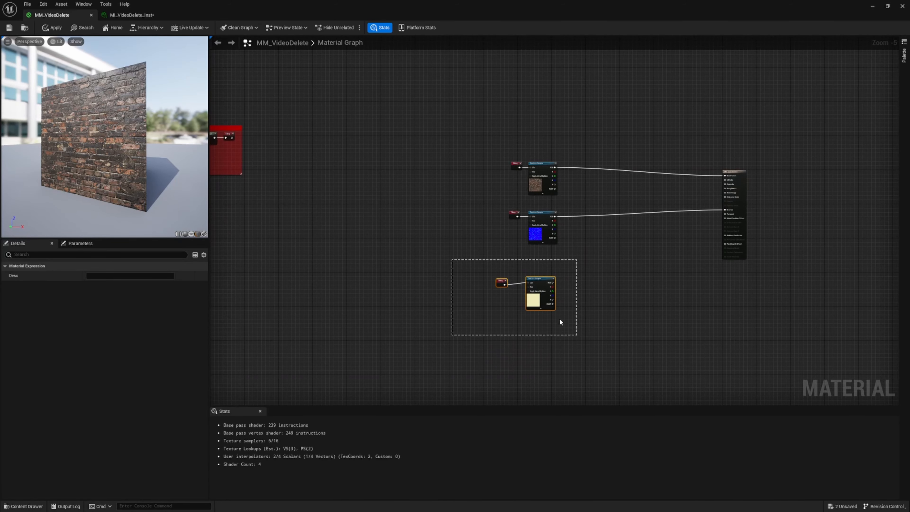
pyautogui.moveTo(537, 283); pyautogui.dragTo(450, 274)
pyautogui.moveTo(557, 267); pyautogui.dragTo(489, 297, button='right')
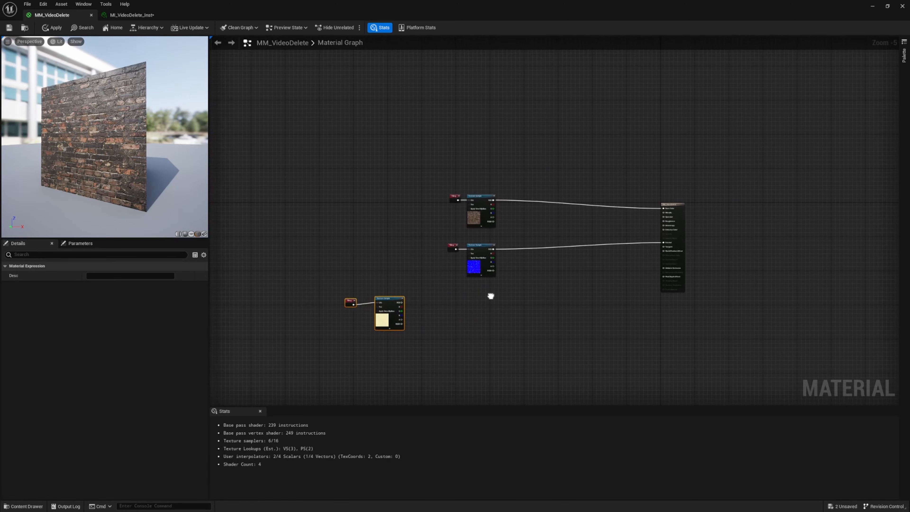
# Move the brick color Texture Sample and its Tilling node upward, away from the normal map sample
pyautogui.scroll(2, 516, 201)
pyautogui.scroll(2, 524, 207)
pyautogui.moveTo(525, 152); pyautogui.dragTo(483, 171, button='right')
pyautogui.moveTo(273, 174); pyautogui.dragTo(445, 265)
pyautogui.moveTo(376, 234); pyautogui.dragTo(376, 143)
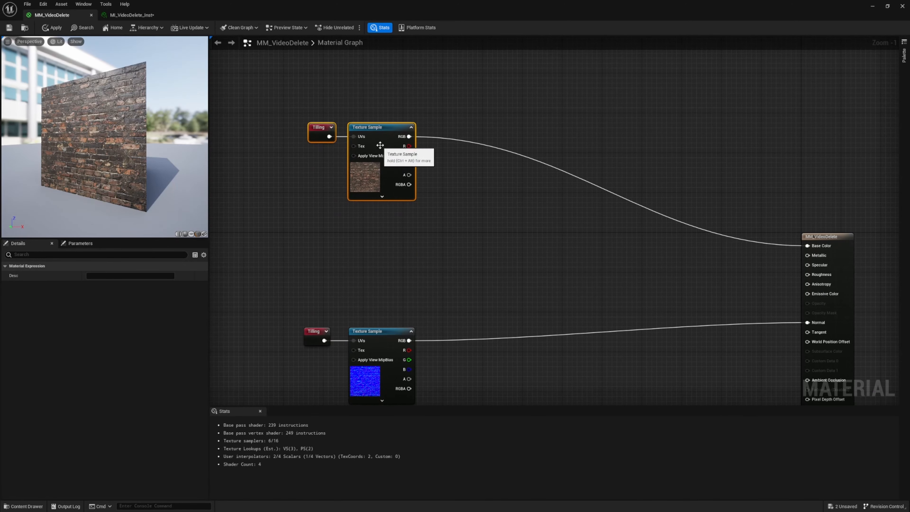
pyautogui.moveTo(468, 116); pyautogui.dragTo(402, 225, button='right')
pyautogui.click(302, 224)
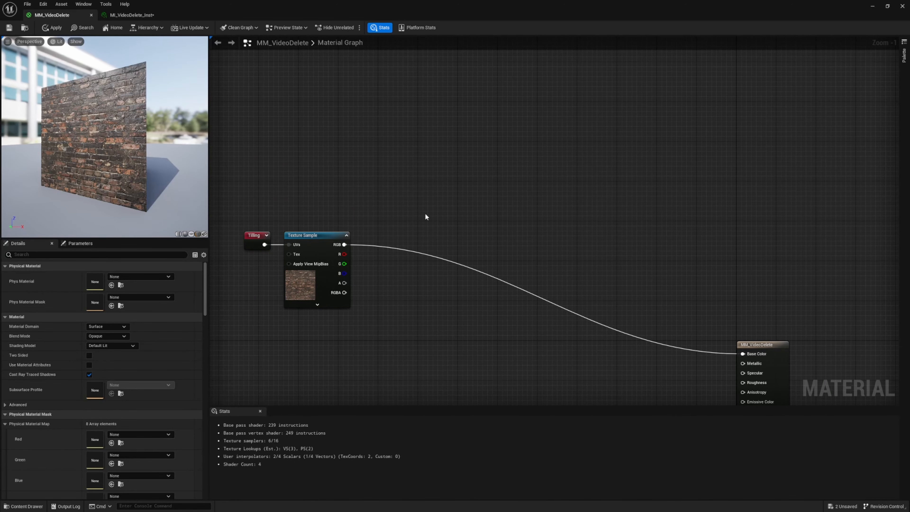
# Add a Constant3Vector above the brick color Texture Sample and a Multiply node, wiring the constant to A and the texture's RGB to B
pyautogui.click(366, 127)
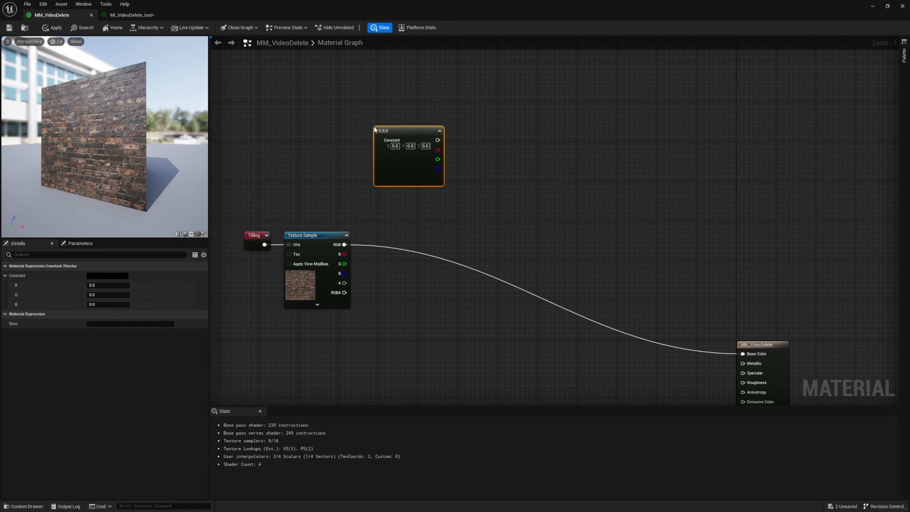
pyautogui.click(459, 187)
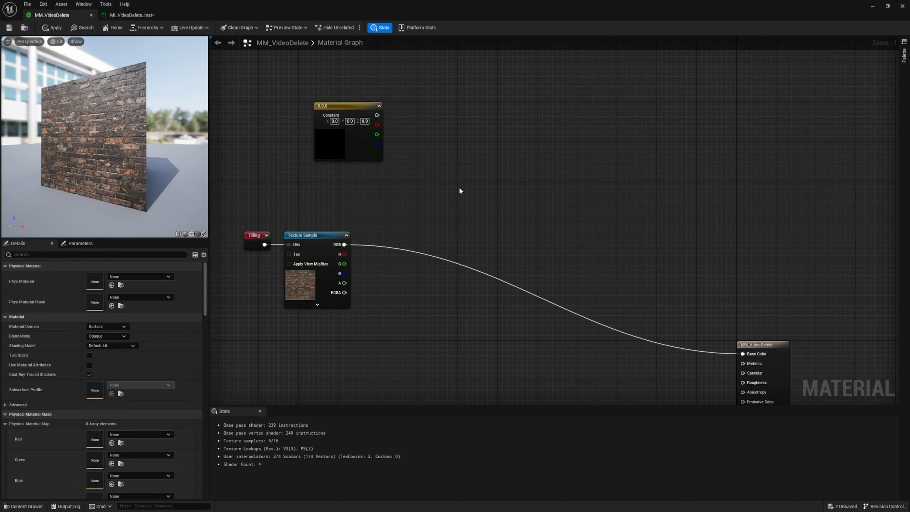
pyautogui.click(461, 191)
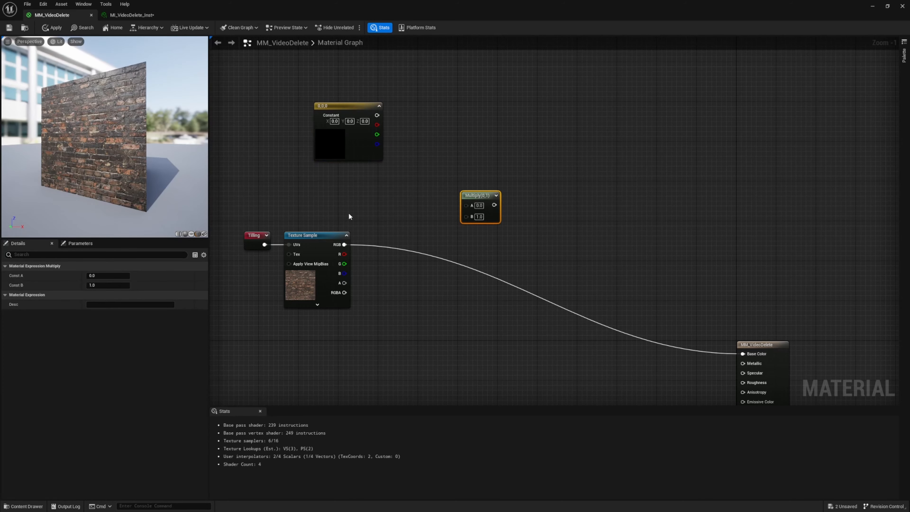
pyautogui.moveTo(343, 244); pyautogui.dragTo(377, 118)
# Move the Multiply node slightly upward and start previewing it on the preview mesh
pyautogui.rightClick(474, 199)
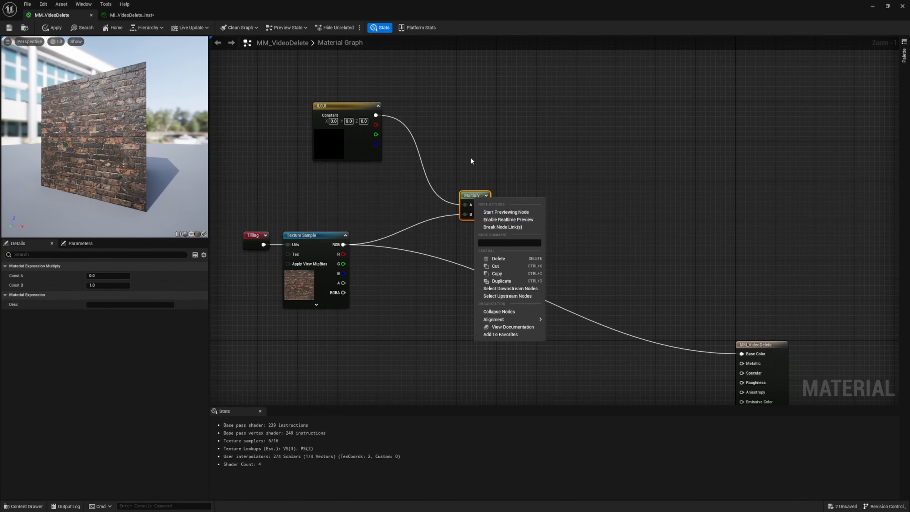
pyautogui.click(477, 163)
pyautogui.moveTo(453, 162); pyautogui.dragTo(493, 233)
pyautogui.moveTo(462, 195)
pyautogui.mouseDown()
pyautogui.moveTo(463, 176)
pyautogui.moveTo(494, 139)
pyautogui.moveTo(449, 159)
pyautogui.moveTo(459, 159)
pyautogui.moveTo(462, 198)
pyautogui.moveTo(471, 181)
pyautogui.mouseUp()
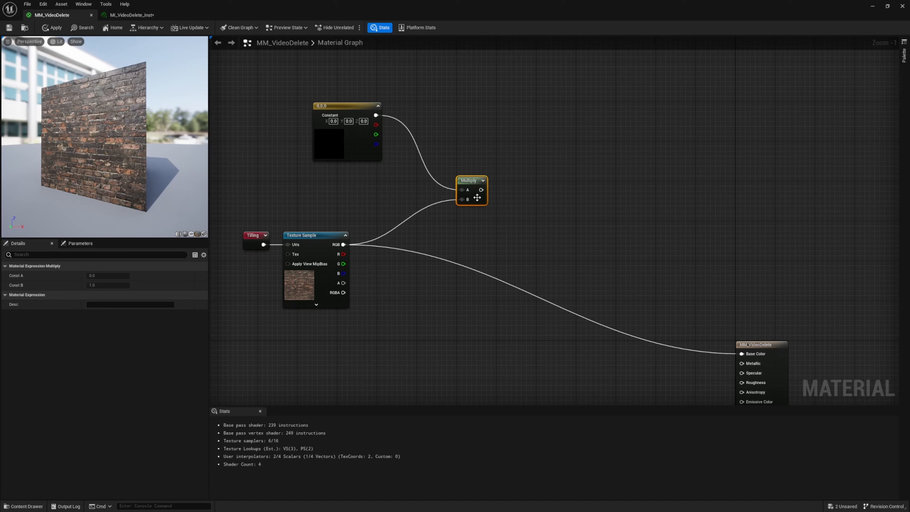
pyautogui.rightClick(471, 183)
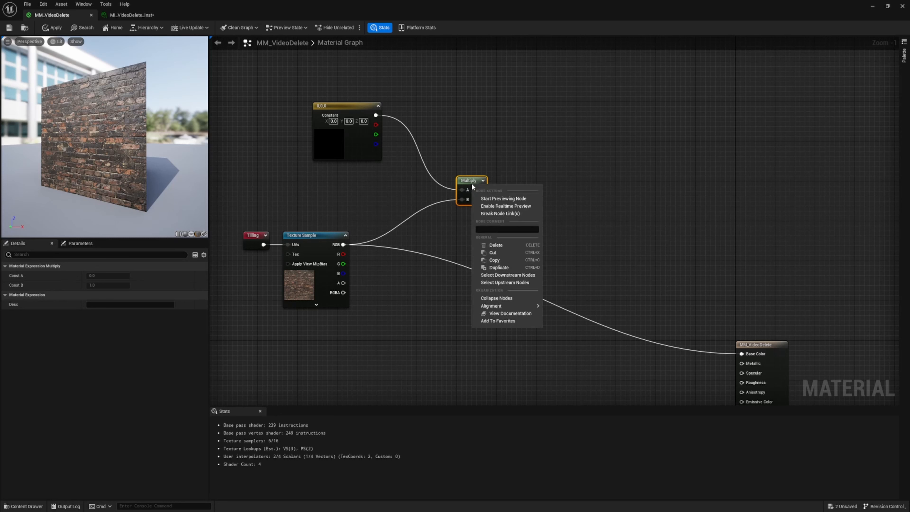
pyautogui.click(501, 199)
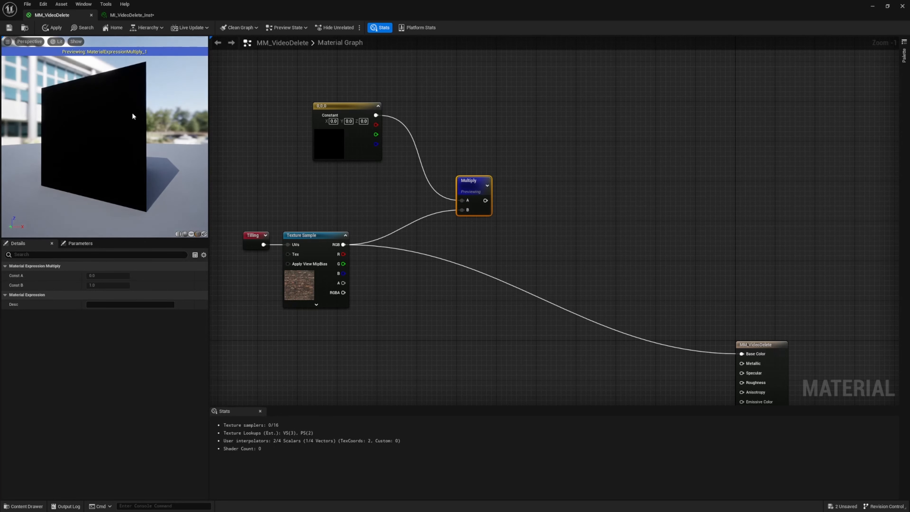
pyautogui.moveTo(133, 116); pyautogui.dragTo(179, 122)
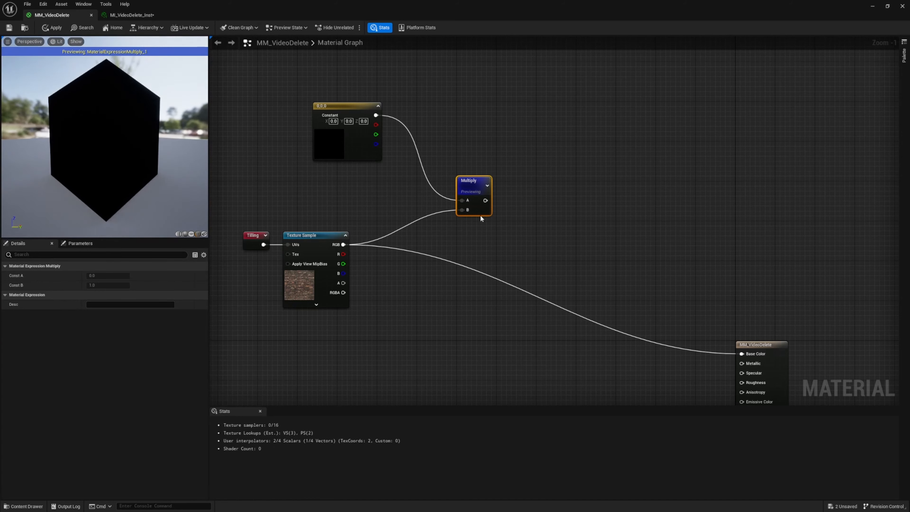
# Set the Constant3Vector's color to white with R, G and B at 1.0
pyautogui.click(345, 142)
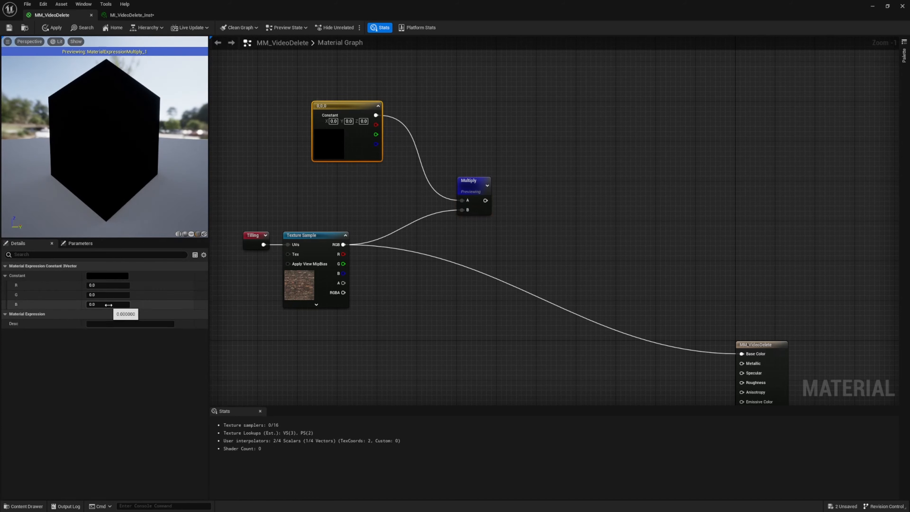
pyautogui.moveTo(232, 197); pyautogui.dragTo(336, 324)
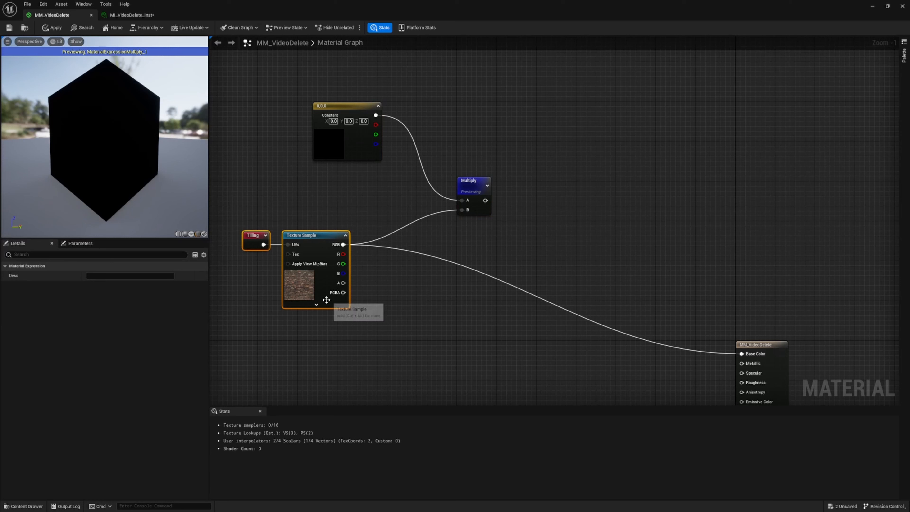
pyautogui.click(470, 186)
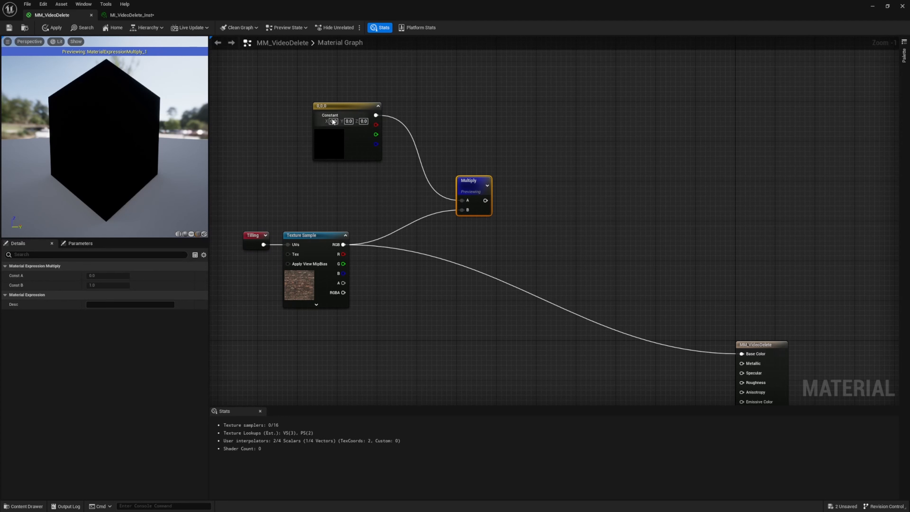
pyautogui.click(341, 107)
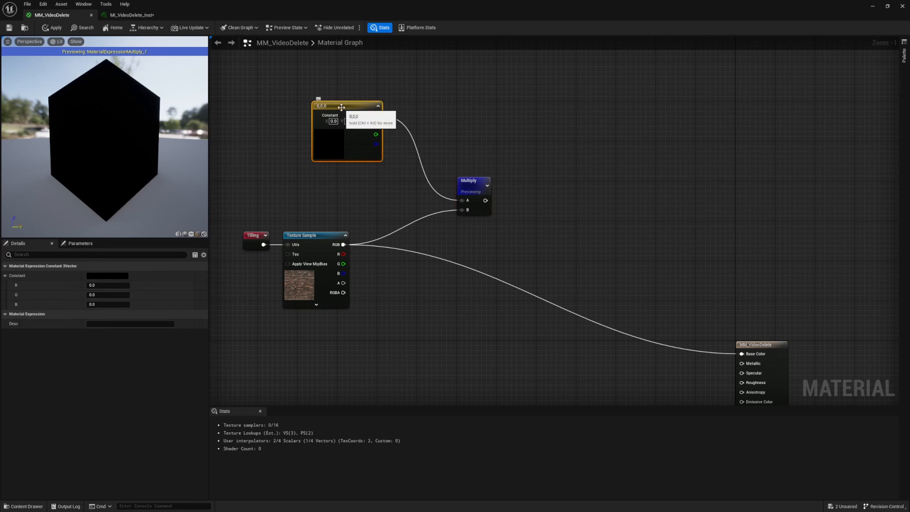
pyautogui.click(99, 277)
pyautogui.moveTo(206, 376); pyautogui.dragTo(201, 294)
pyautogui.click(207, 456)
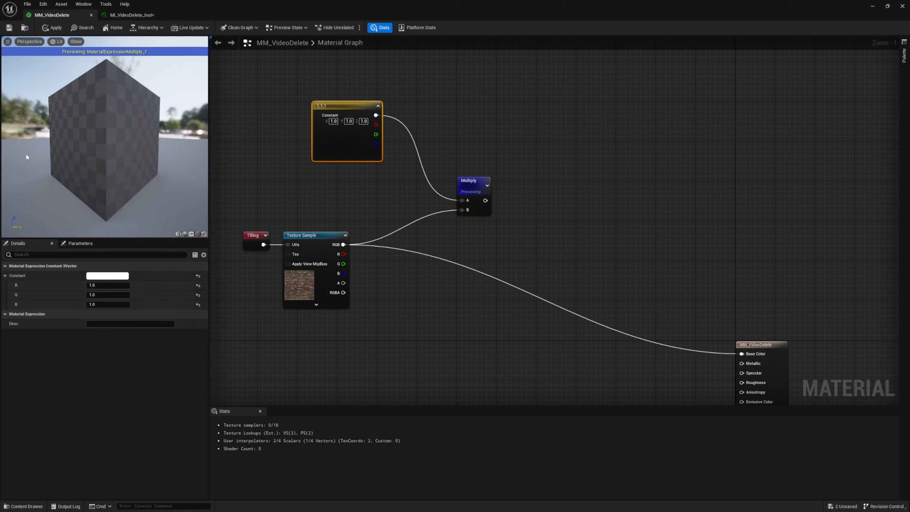
pyautogui.moveTo(118, 169); pyautogui.dragTo(54, 172)
# Change the Constant3Vector's color to pink with R 1.0, G 0.285186 and B 0.800192
pyautogui.click(121, 277)
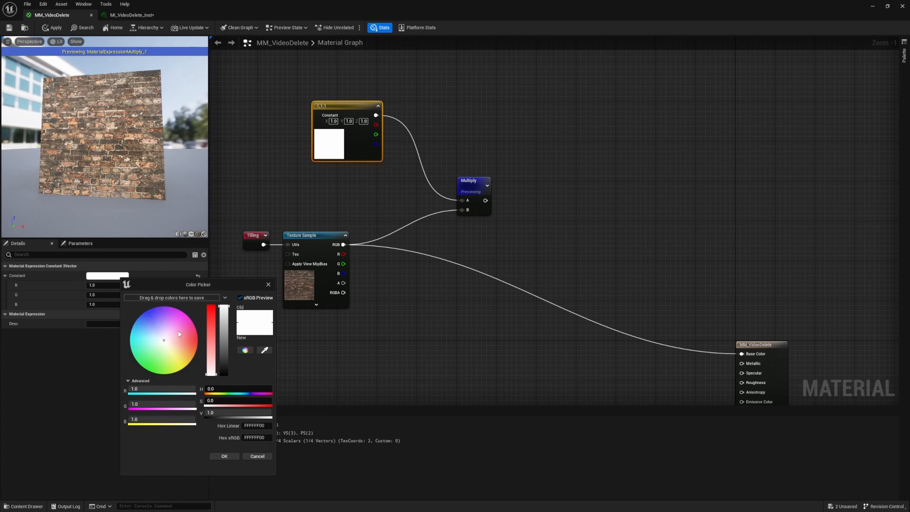
pyautogui.click(178, 323)
pyautogui.click(181, 323)
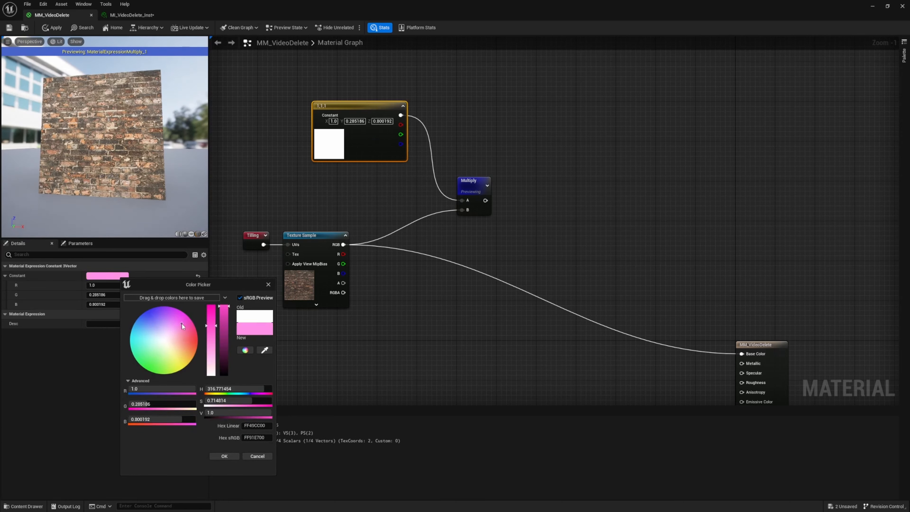
pyautogui.click(224, 456)
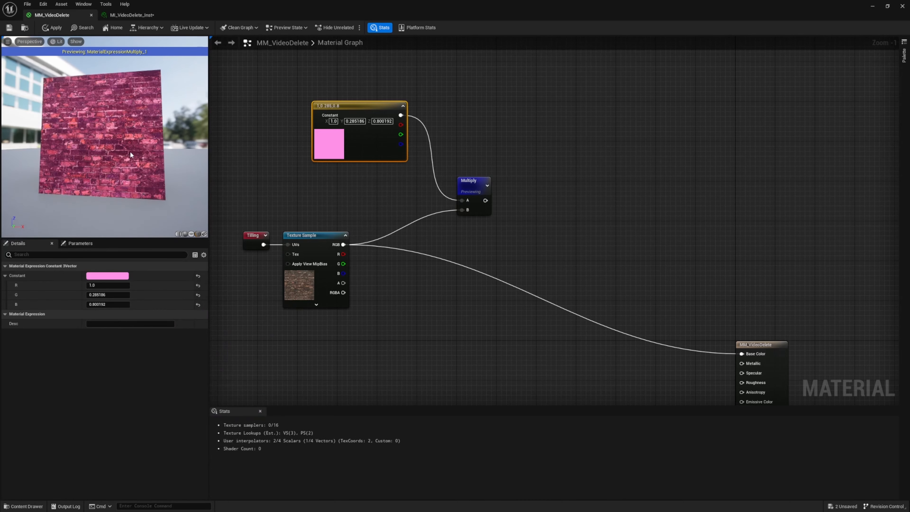
pyautogui.moveTo(130, 154)
pyautogui.mouseDown()
pyautogui.moveTo(102, 174)
pyautogui.moveTo(127, 201)
pyautogui.moveTo(124, 154)
pyautogui.mouseUp()
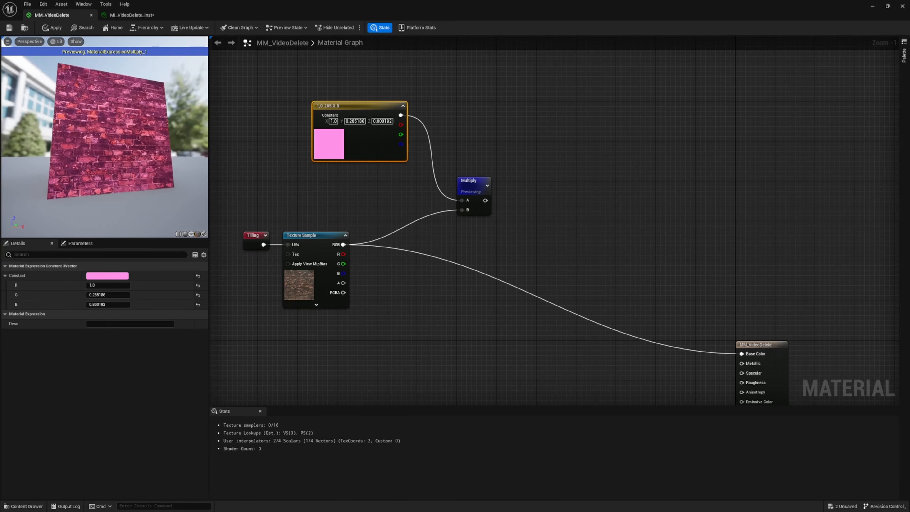
# Darken and desaturate the Constant3Vector's color to R 0.369792, G 0.25038 and B 0.336413
pyautogui.click(107, 276)
pyautogui.moveTo(198, 343); pyautogui.dragTo(216, 349)
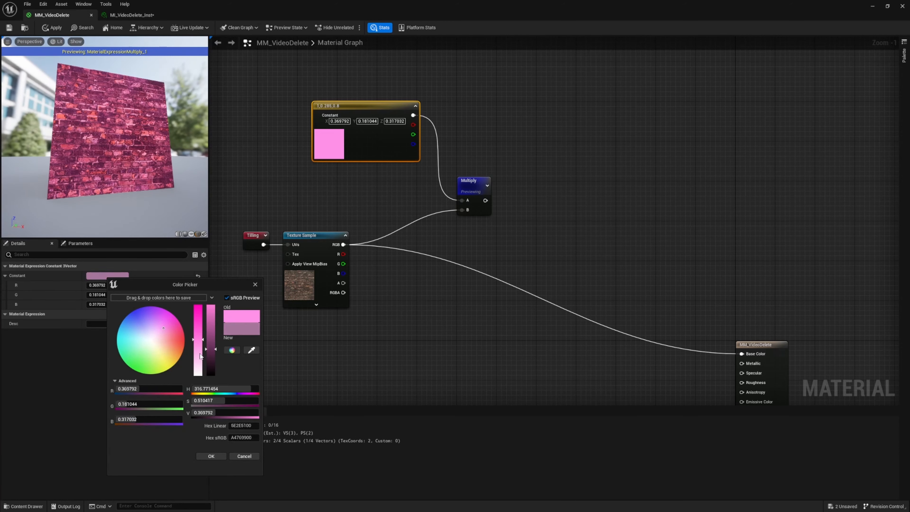
pyautogui.click(202, 352)
pyautogui.click(225, 457)
pyautogui.moveTo(146, 155); pyautogui.dragTo(147, 130)
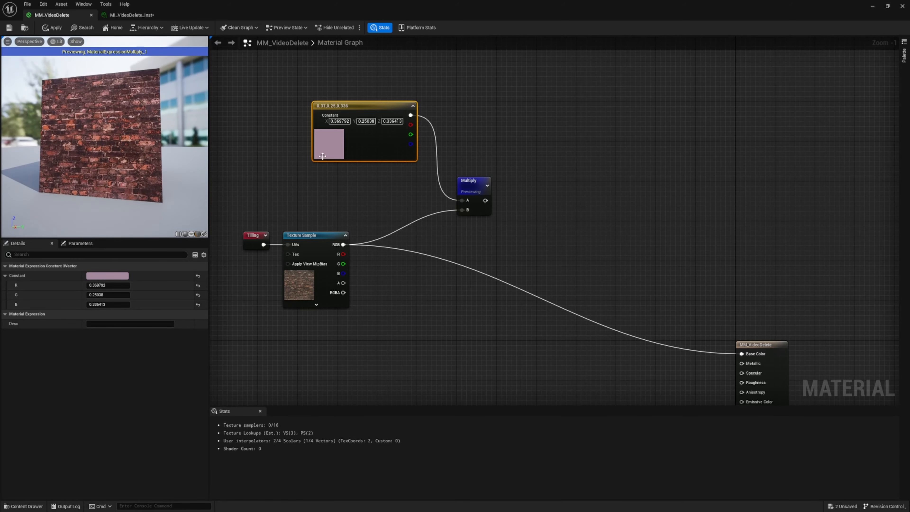
# Return the Constant3Vector's color to white with all three channels at 1.0
pyautogui.click(104, 277)
pyautogui.moveTo(196, 352); pyautogui.dragTo(210, 255)
pyautogui.click(218, 456)
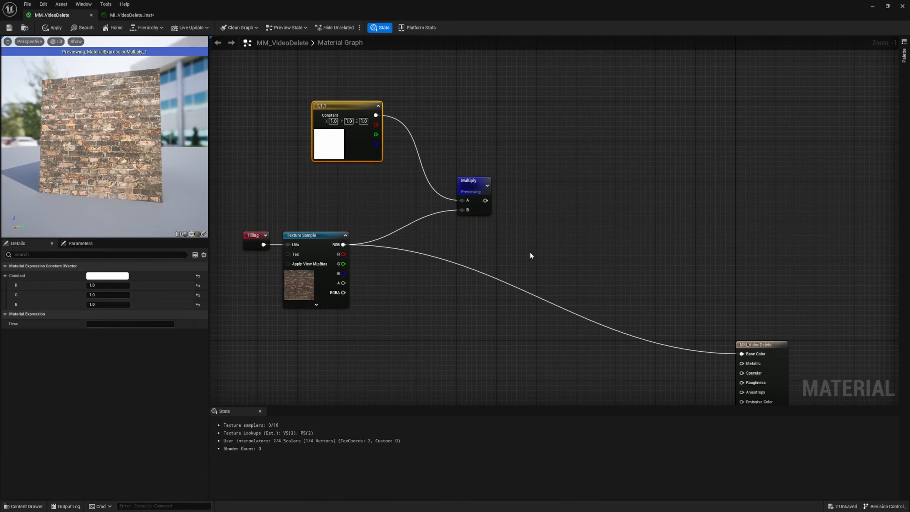
# Connect the Multiply output to the material's Base Color and stop previewing the Multiply node
pyautogui.moveTo(622, 259); pyautogui.dragTo(541, 220, button='right')
pyautogui.moveTo(658, 315); pyautogui.dragTo(367, 182)
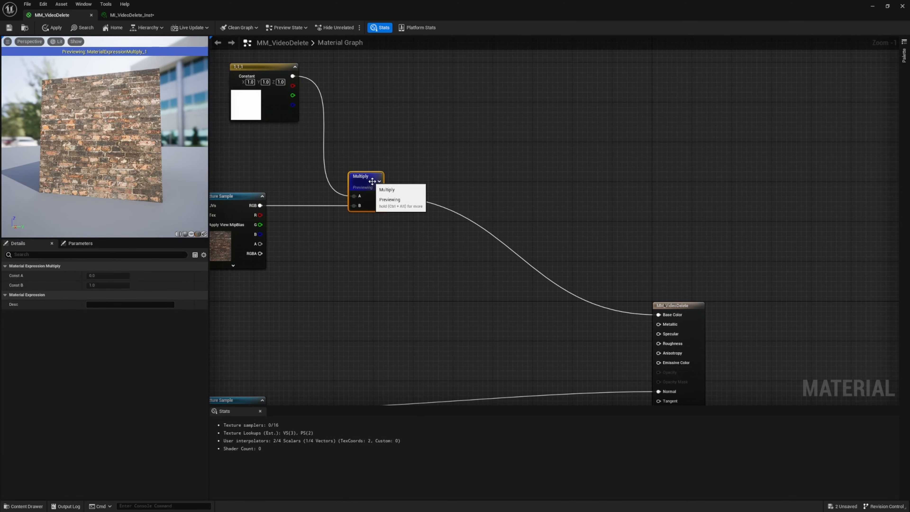
pyautogui.rightClick(368, 184)
pyautogui.click(389, 197)
pyautogui.scroll(-8, 93, 163)
pyautogui.moveTo(137, 193); pyautogui.dragTo(89, 229)
pyautogui.scroll(8, 107, 144)
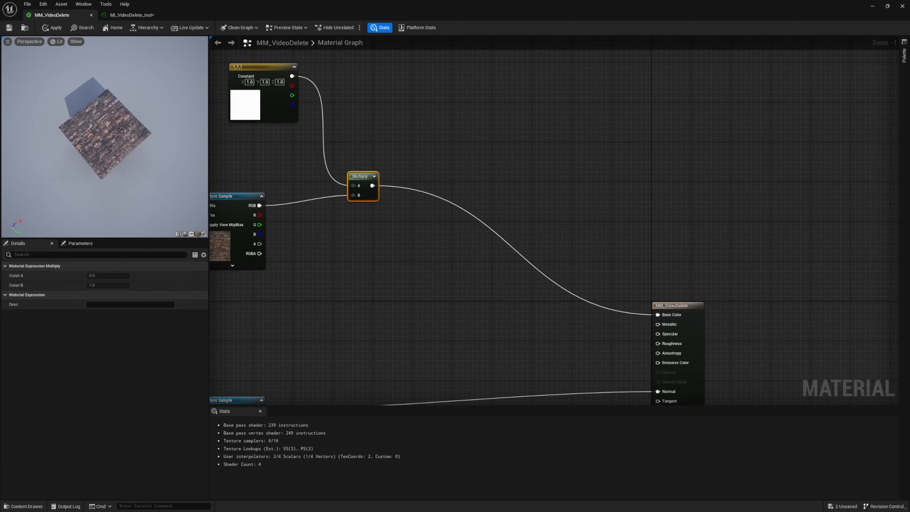
pyautogui.moveTo(108, 172); pyautogui.dragTo(78, 139)
pyautogui.moveTo(143, 158); pyautogui.dragTo(147, 124)
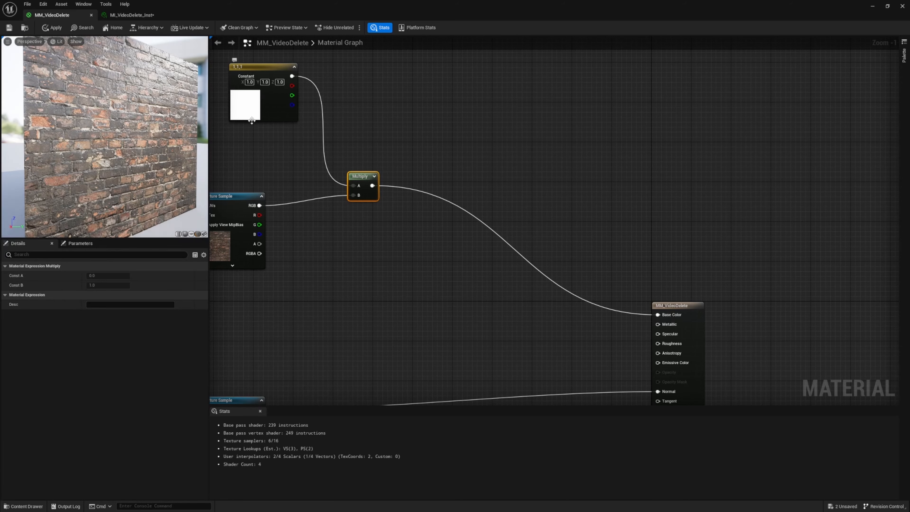
# Lower the Multiply node slightly and convert the white Constant3Vector to a parameter named Tint
pyautogui.moveTo(357, 177); pyautogui.dragTo(353, 187)
pyautogui.moveTo(268, 155); pyautogui.dragTo(411, 225, button='right')
pyautogui.click(393, 172)
pyautogui.rightClick(394, 173)
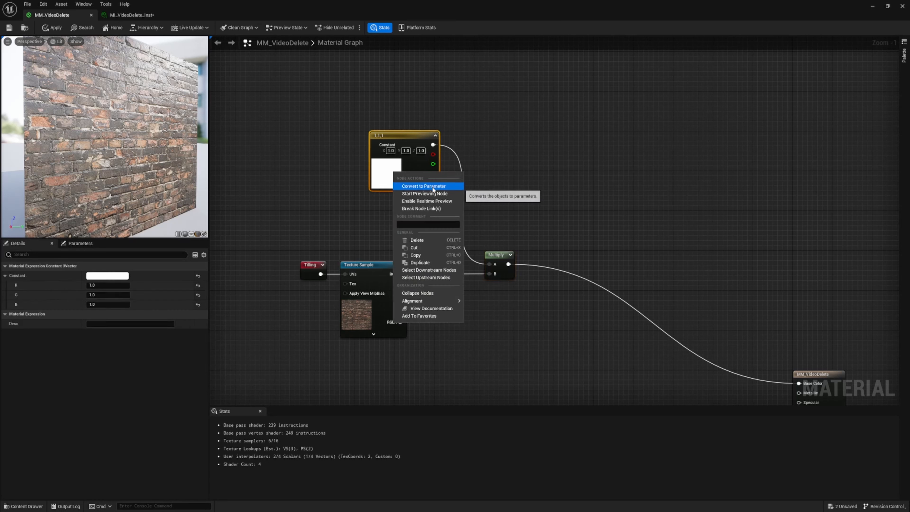
pyautogui.click(430, 187)
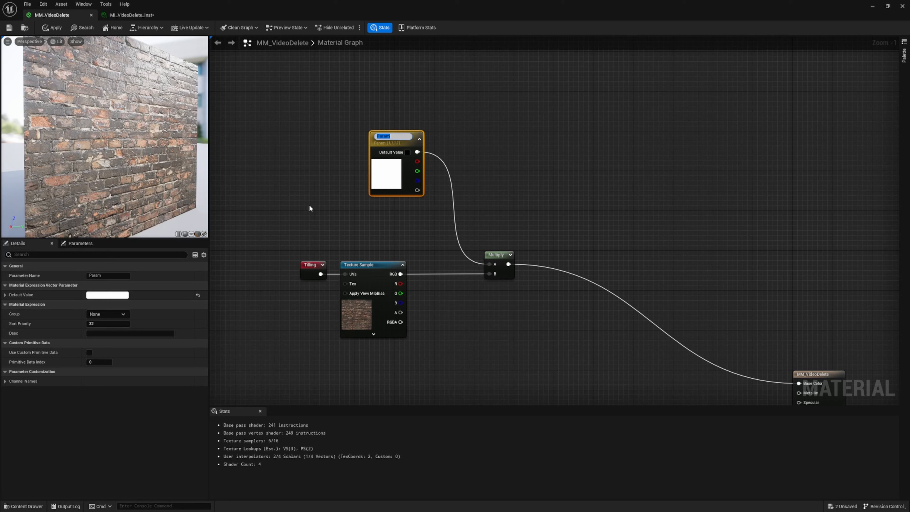
pyautogui.write('Tint')
pyautogui.press('Return')
pyautogui.click(310, 208)
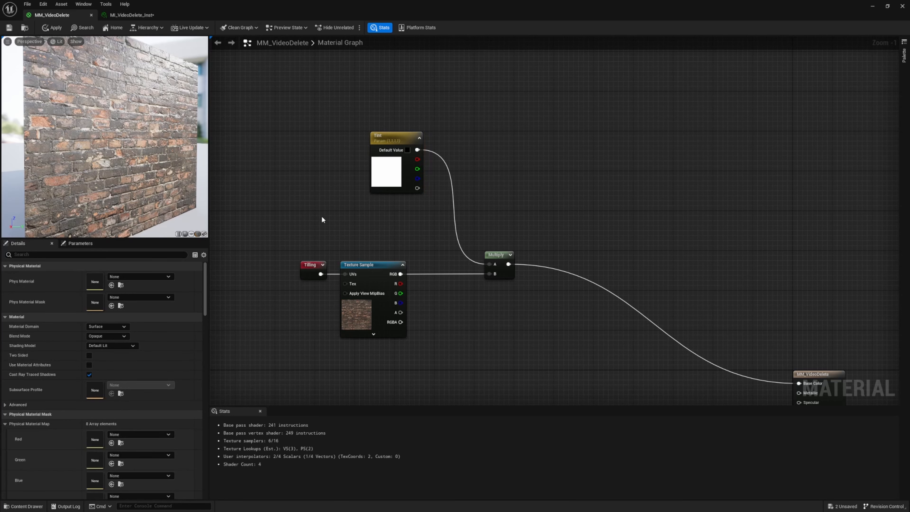
# Save the MM_VideoDelete material
pyautogui.hotkey('ctrl', 's')
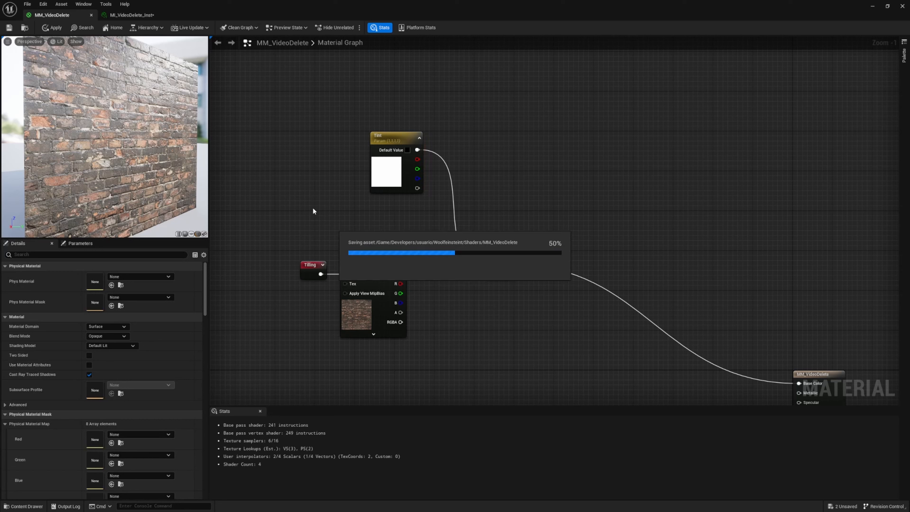
pyautogui.press('super')
pyautogui.press('super')
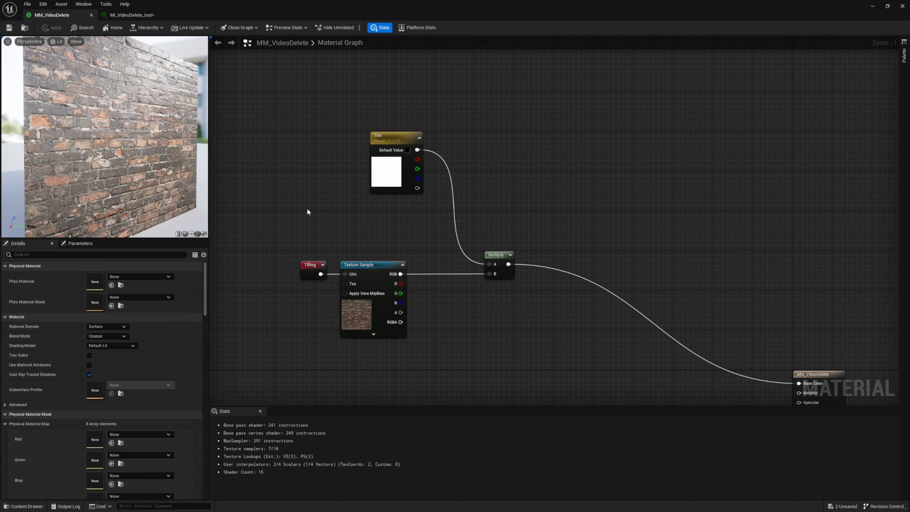
# Convert the brick color Texture Sample to a parameter named BC
pyautogui.moveTo(265, 344); pyautogui.dragTo(317, 149, button='right')
pyautogui.scroll(-5, 326, 226)
pyautogui.scroll(5, 471, 224)
pyautogui.click(434, 152)
pyautogui.click(410, 199)
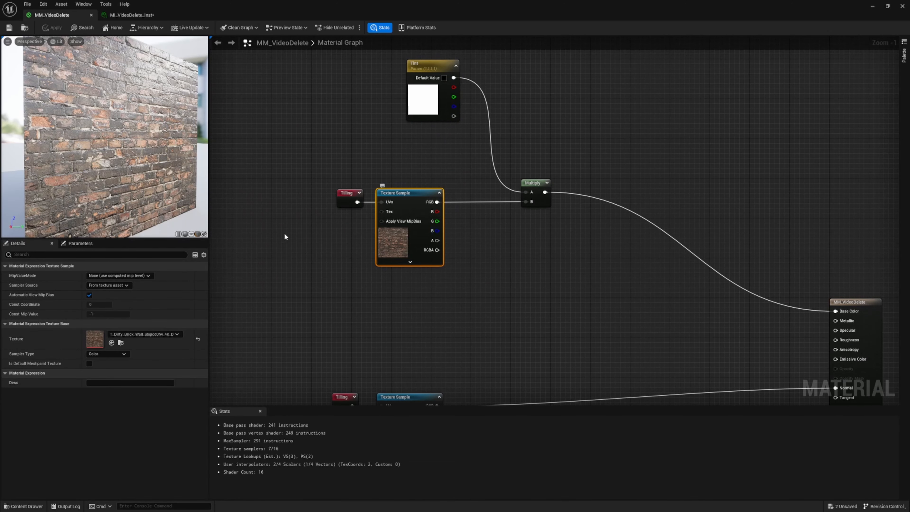
pyautogui.rightClick(383, 251)
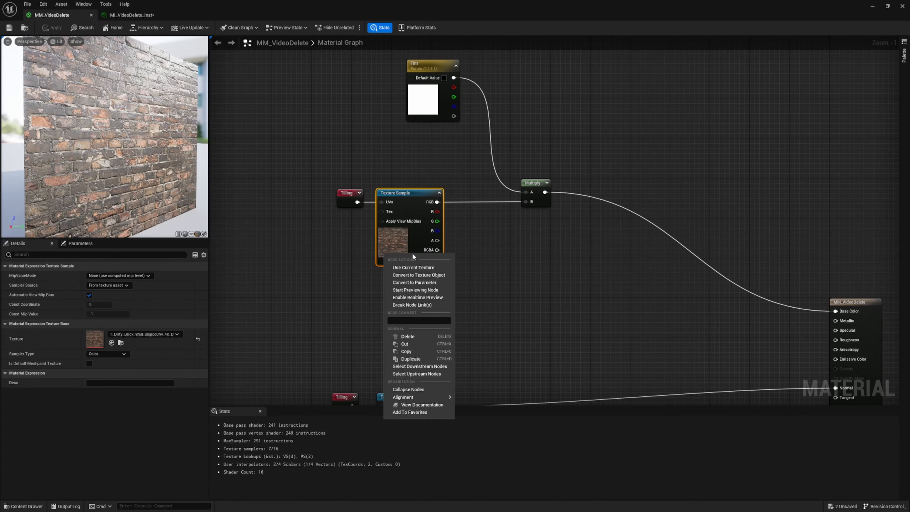
pyautogui.click(431, 285)
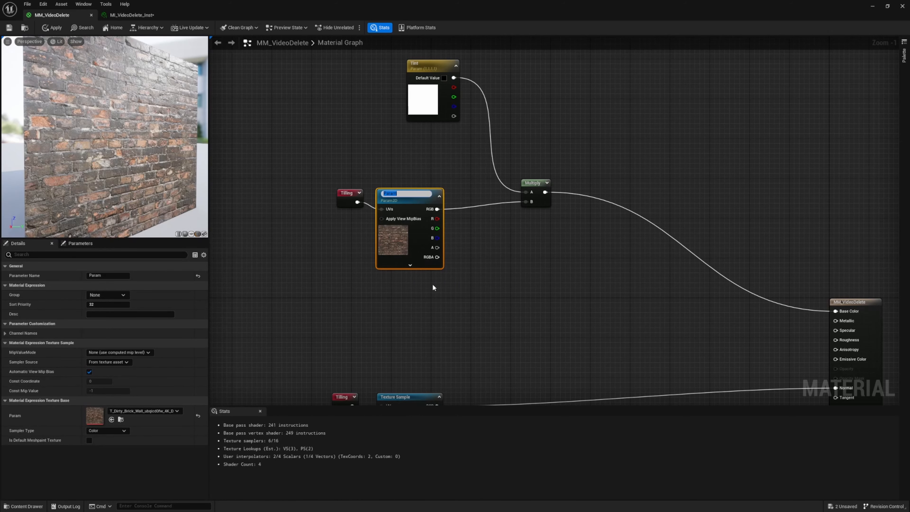
pyautogui.write('BC')
pyautogui.press('Return')
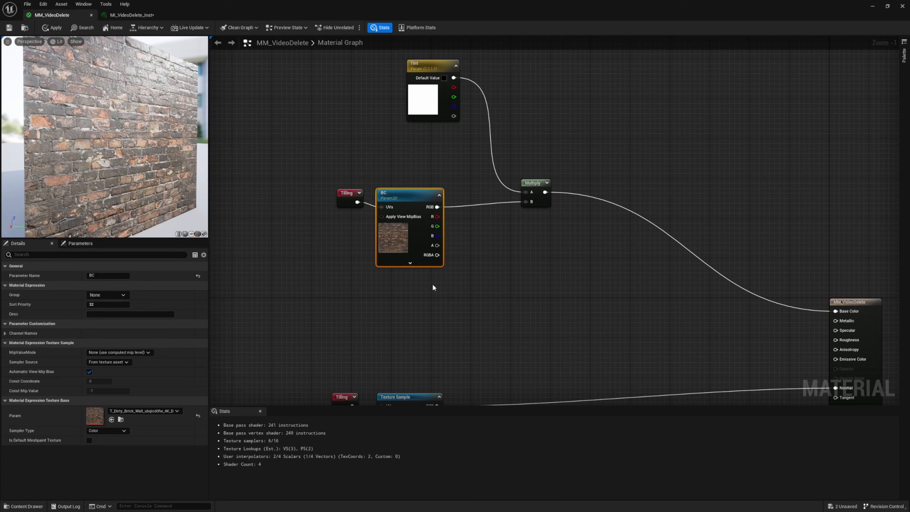
pyautogui.moveTo(423, 349); pyautogui.dragTo(398, 258, button='right')
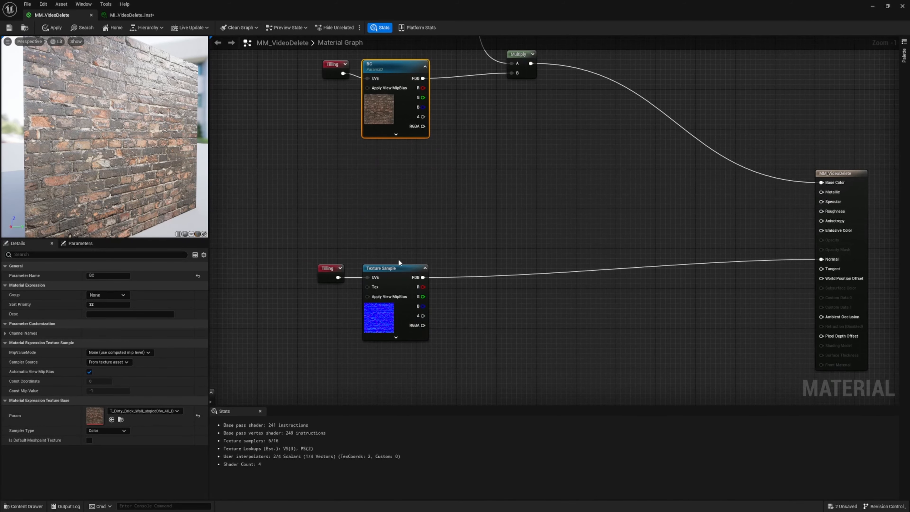
pyautogui.rightClick(398, 270)
pyautogui.click(437, 289)
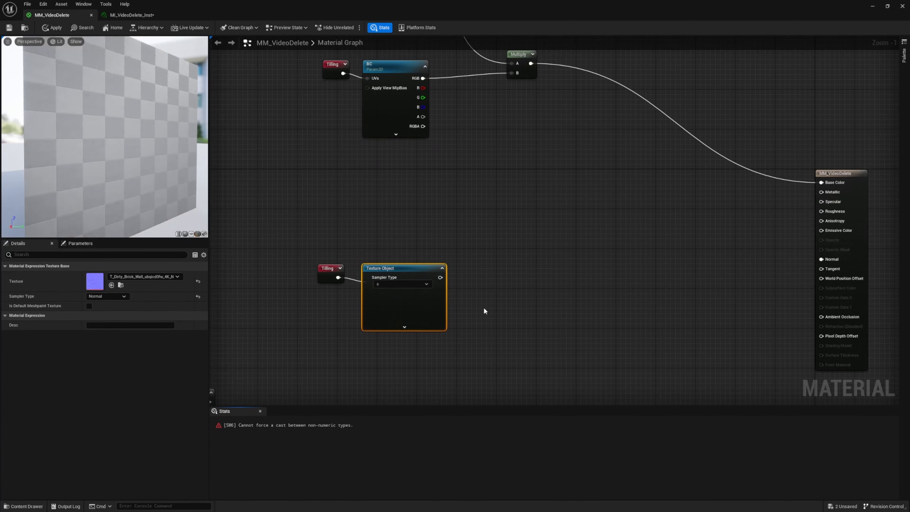
pyautogui.hotkey('ctrl', 'z')
# Convert the normal map Texture Sample to a parameter named N and save the material
pyautogui.rightClick(394, 284)
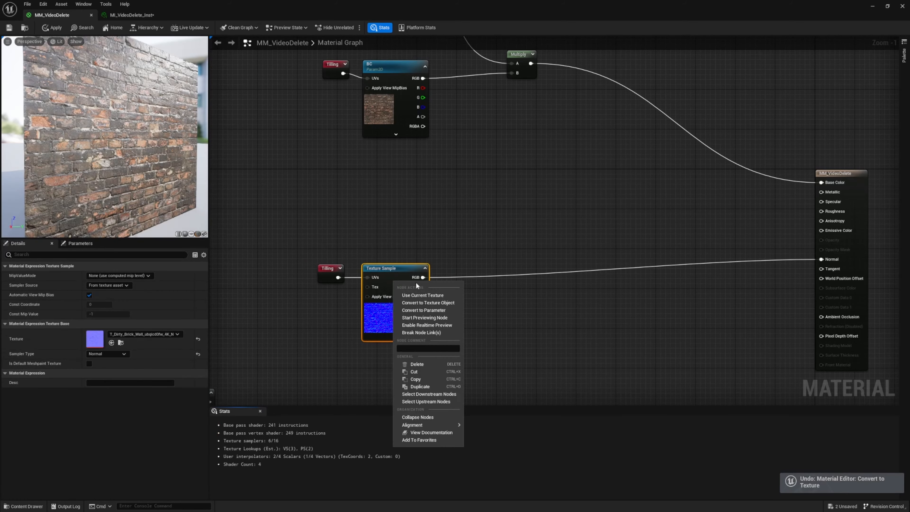
pyautogui.click(434, 310)
pyautogui.write('No')
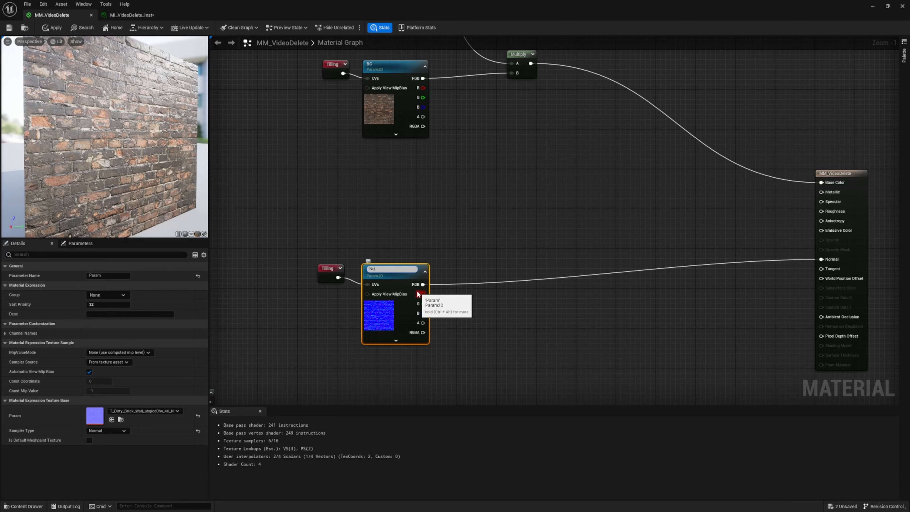
pyautogui.press('Return')
pyautogui.click(300, 221)
pyautogui.hotkey('ctrl', 's')
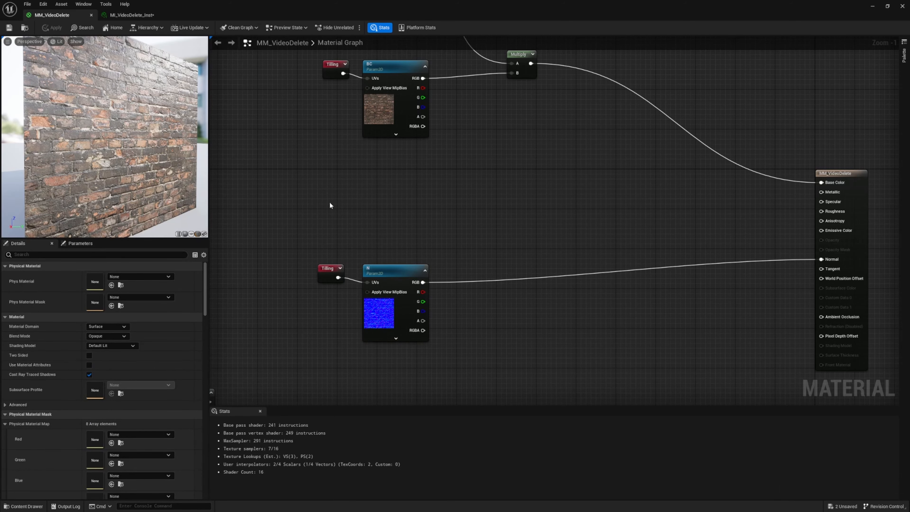
# Examine the parameter categories and the preview sphere in the MI_VideoDelete_Inst material instance
pyautogui.moveTo(341, 144); pyautogui.dragTo(358, 237, button='right')
pyautogui.scroll(-3, 359, 239)
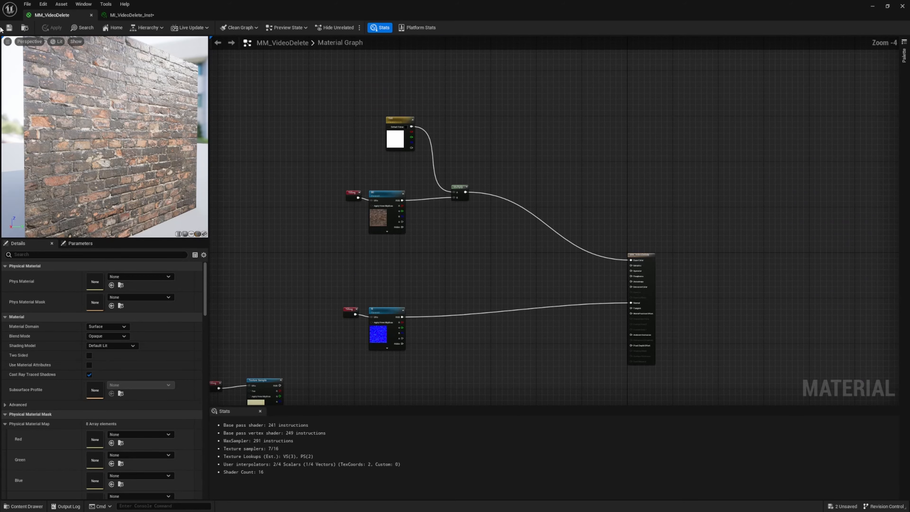
pyautogui.click(121, 18)
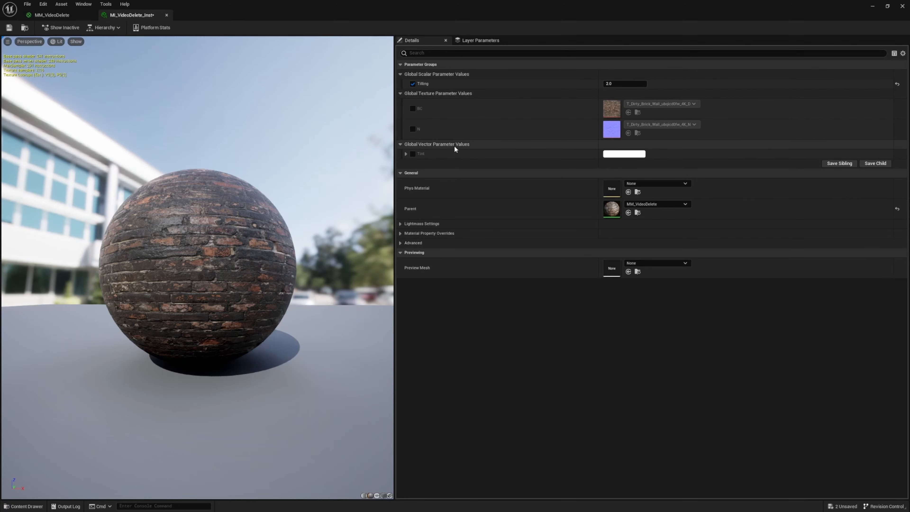
pyautogui.moveTo(254, 203); pyautogui.dragTo(261, 232)
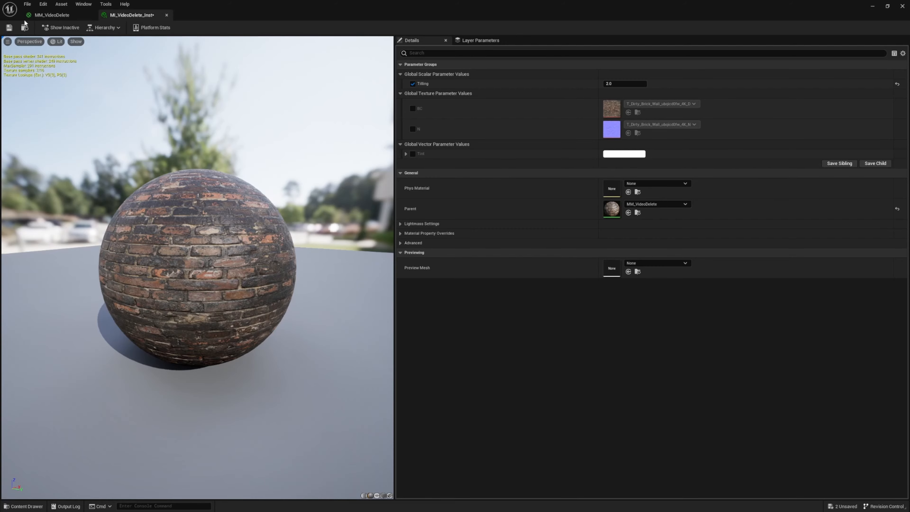
# Return to the MM_VideoDelete graph and inspect the settings of the BC and Tilling parameters
pyautogui.click(38, 15)
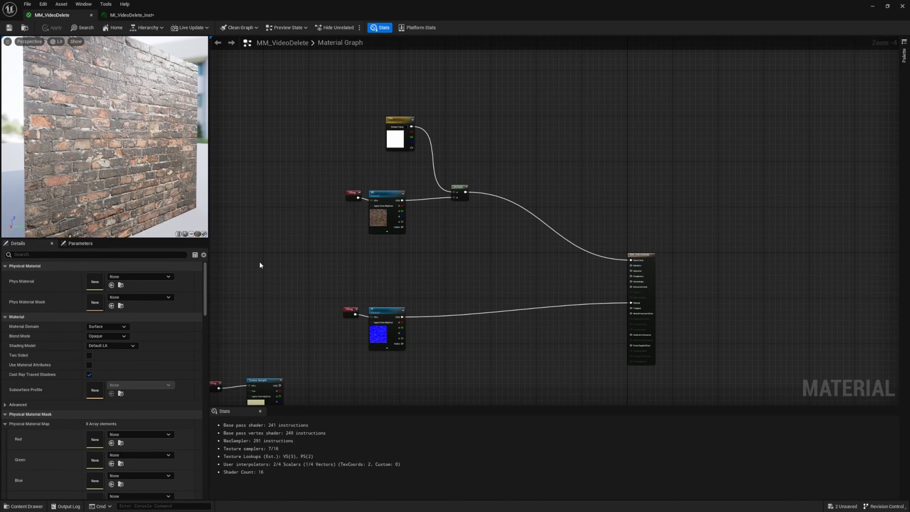
pyautogui.moveTo(315, 267); pyautogui.dragTo(443, 203, button='right')
pyautogui.scroll(-2, 444, 202)
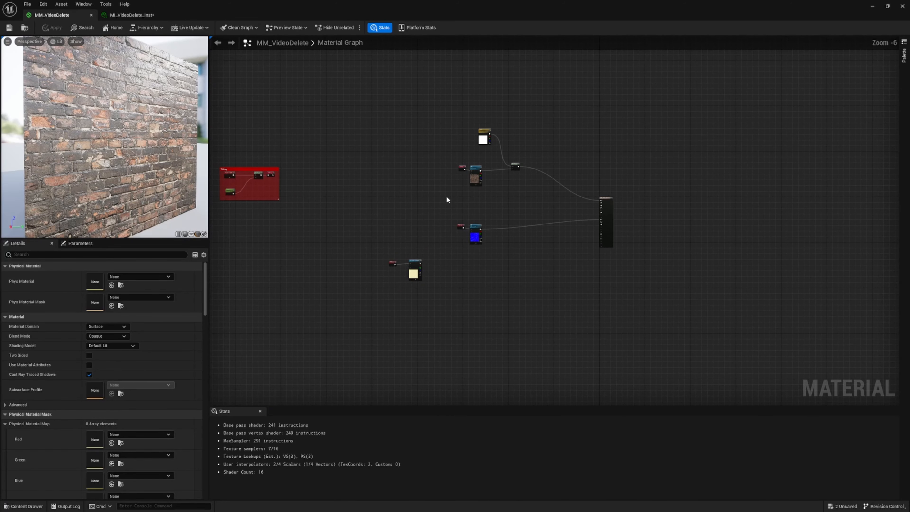
pyautogui.scroll(2, 444, 186)
pyautogui.moveTo(468, 168); pyautogui.dragTo(371, 272, button='right')
pyautogui.scroll(2, 323, 288)
pyautogui.click(453, 274)
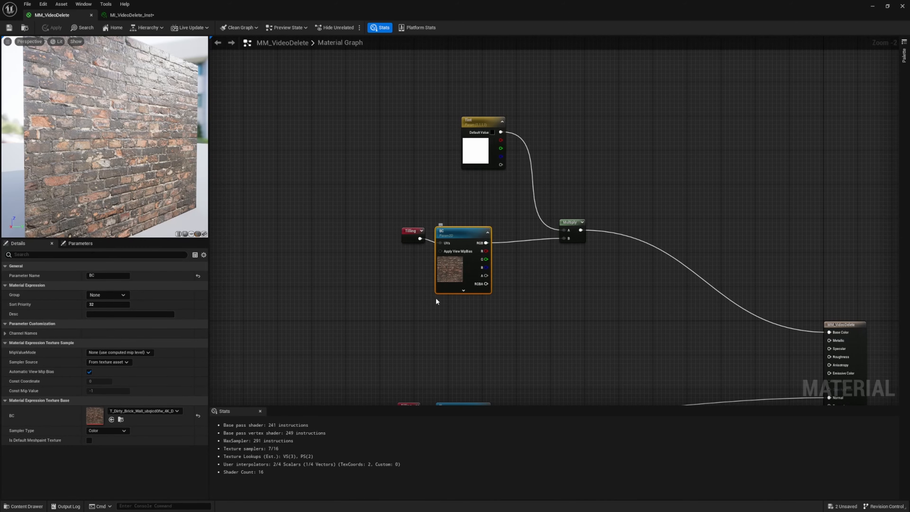
pyautogui.moveTo(358, 308); pyautogui.dragTo(551, 275, button='right')
pyautogui.scroll(-4, 552, 274)
pyautogui.moveTo(462, 313); pyautogui.dragTo(553, 264, button='right')
pyautogui.scroll(5, 423, 220)
pyautogui.click(465, 239)
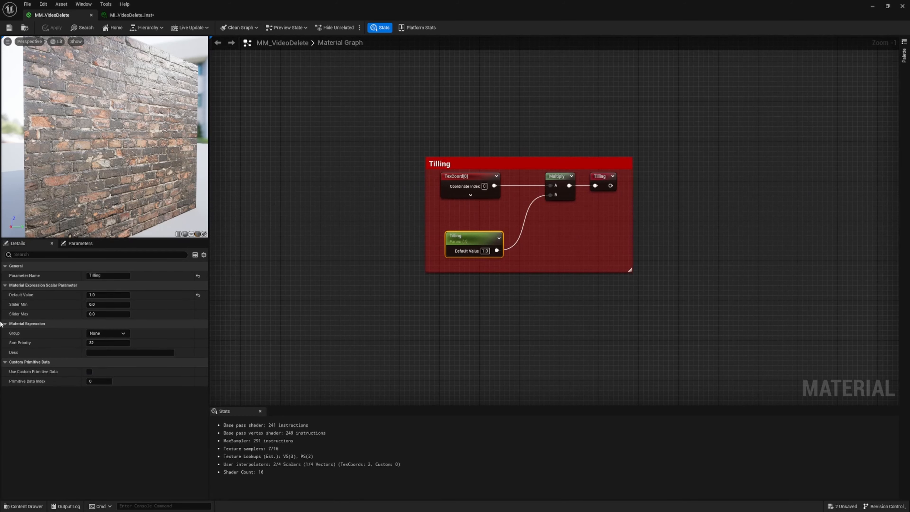
# Assign the BC texture parameter to a new group named Base Color with sort priority 1
pyautogui.moveTo(655, 284); pyautogui.dragTo(289, 285, button='right')
pyautogui.scroll(-6, 463, 287)
pyautogui.moveTo(553, 281); pyautogui.dragTo(354, 273, button='right')
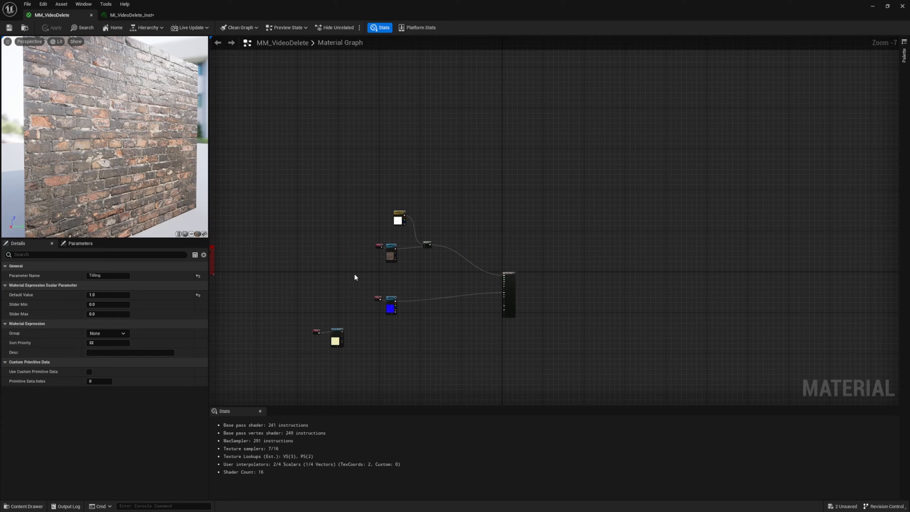
pyautogui.scroll(7, 355, 272)
pyautogui.click(494, 241)
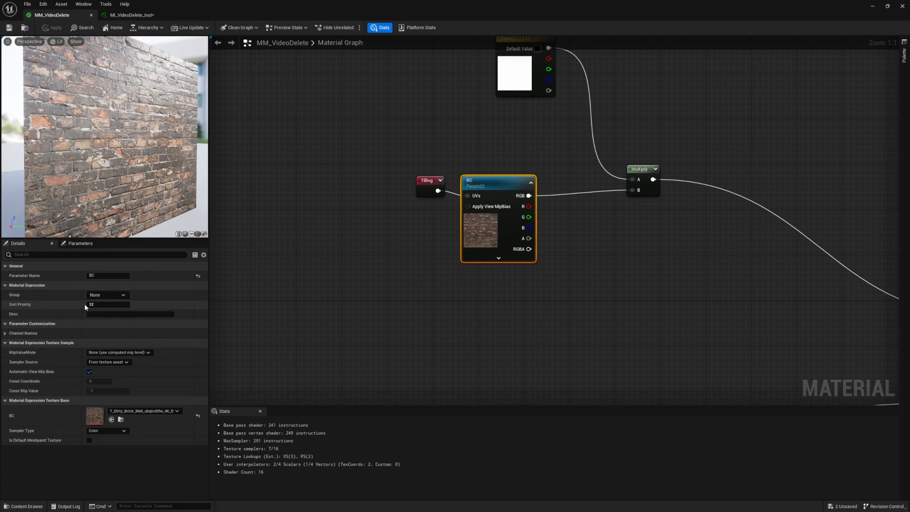
pyautogui.click(106, 296)
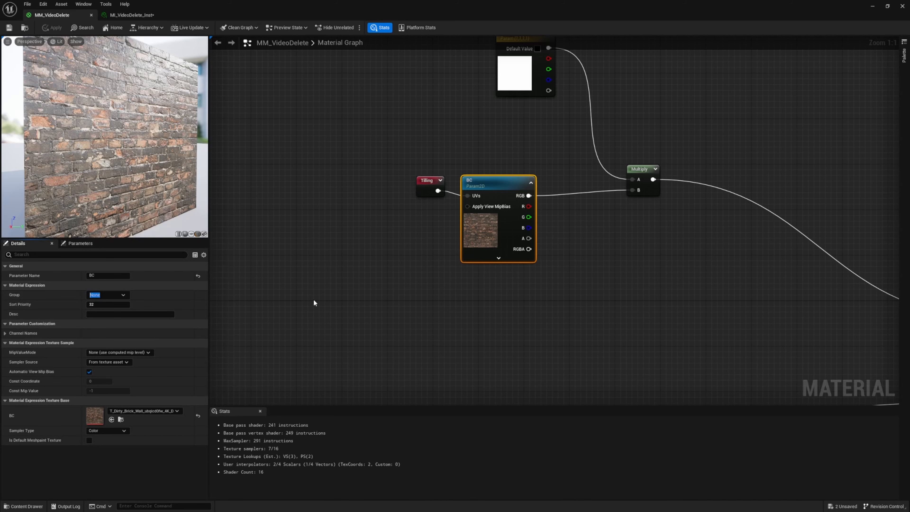
pyautogui.write('Base Color')
pyautogui.press('Return')
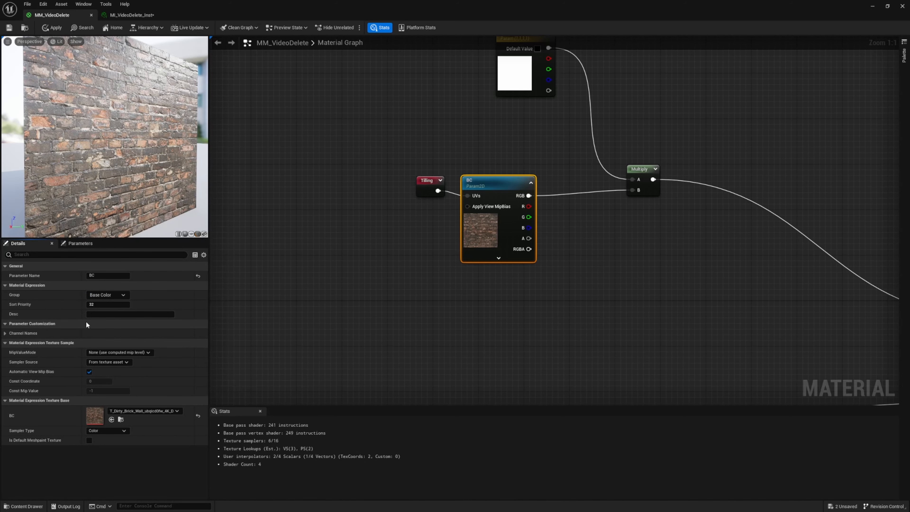
pyautogui.press('Tab')
pyautogui.write('1')
pyautogui.click(379, 246)
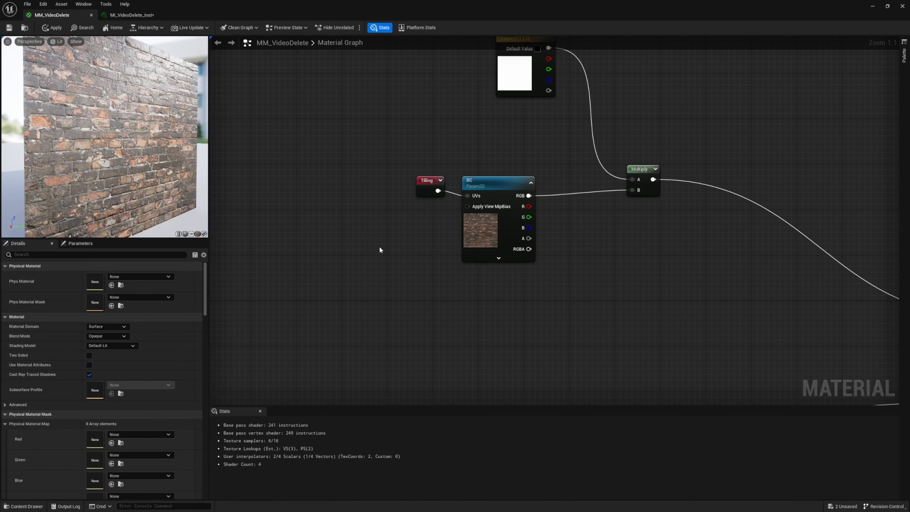
# Assign the Tint parameter to the existing Base Color group with sort priority 2
pyautogui.moveTo(408, 152); pyautogui.dragTo(369, 218, button='right')
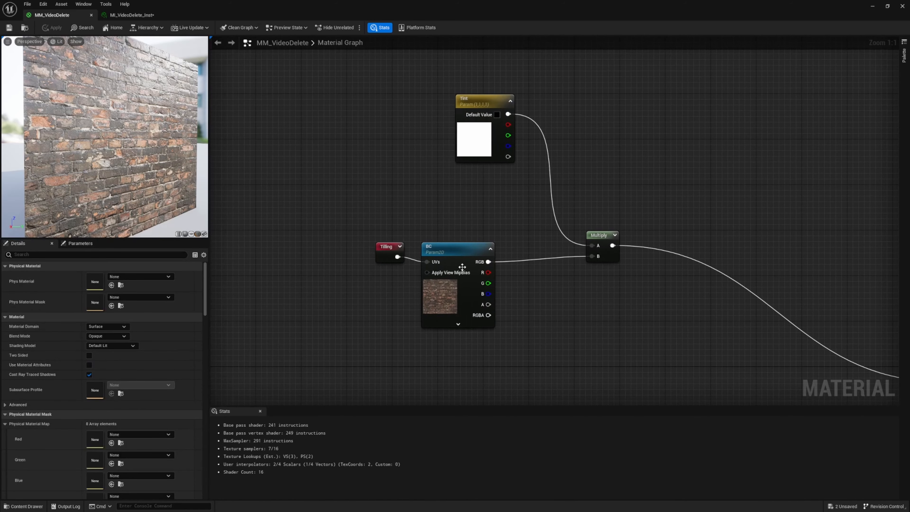
pyautogui.click(463, 254)
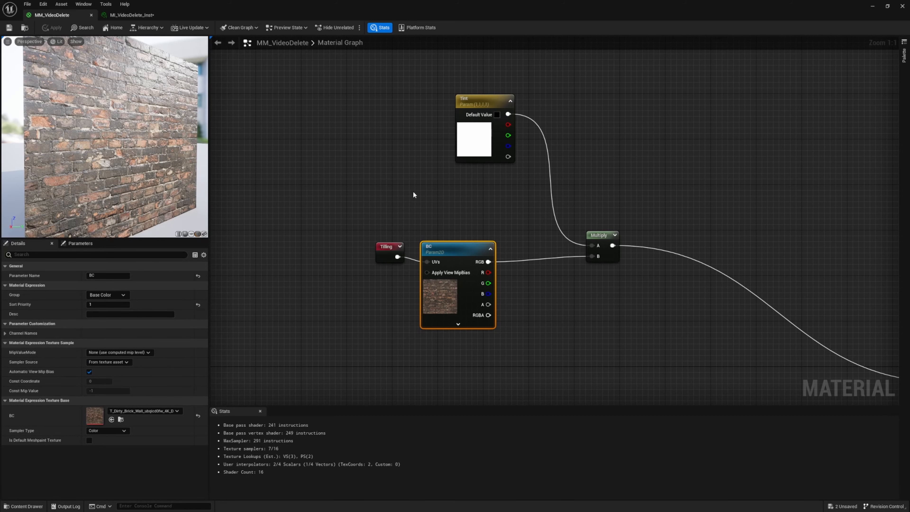
pyautogui.moveTo(413, 192); pyautogui.dragTo(380, 273, button='right')
pyautogui.click(444, 229)
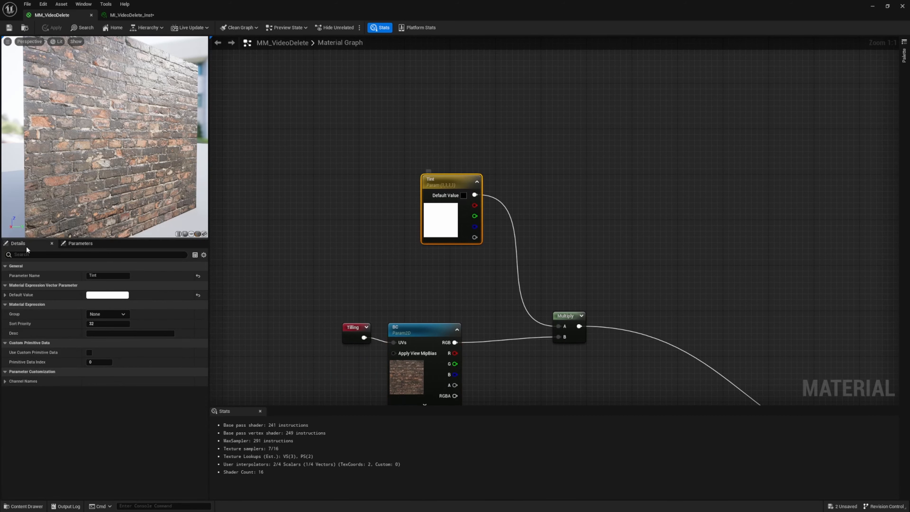
pyautogui.click(125, 314)
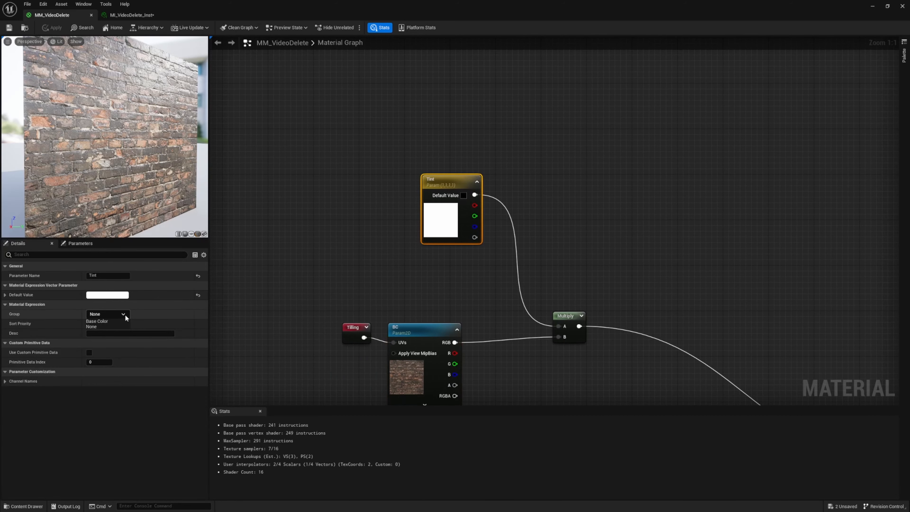
pyautogui.click(103, 321)
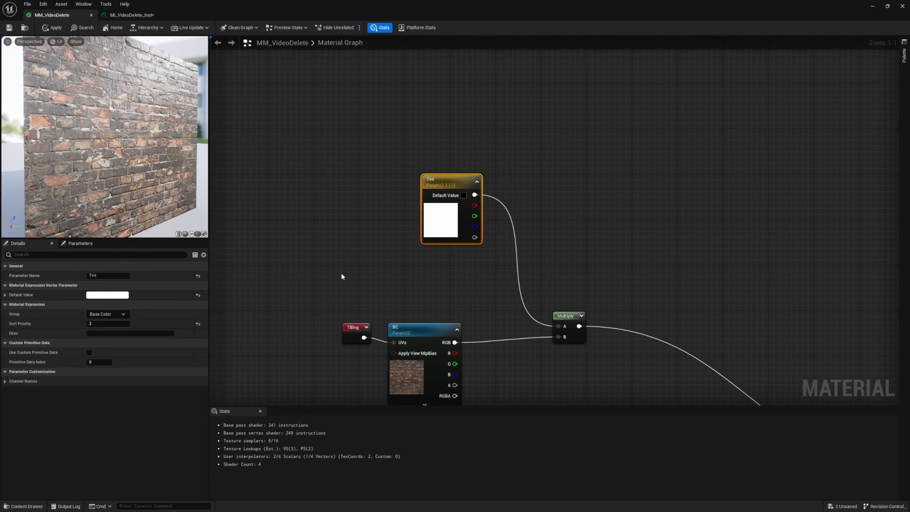
pyautogui.click(353, 319)
# Assign the N texture parameter to a new group named Normal with sort priority 1
pyautogui.moveTo(353, 318); pyautogui.dragTo(348, 168, button='right')
pyautogui.scroll(-4, 350, 210)
pyautogui.moveTo(351, 248); pyautogui.dragTo(359, 150, button='right')
pyautogui.scroll(4, 386, 235)
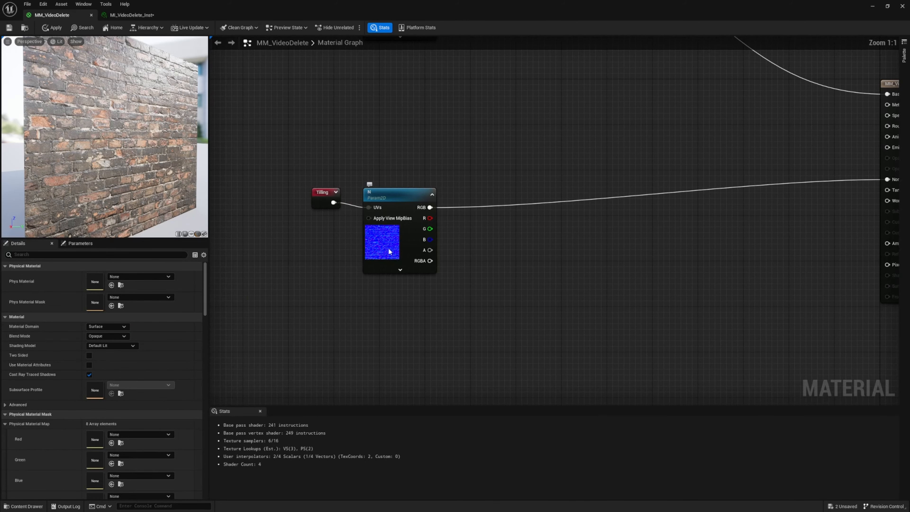
pyautogui.click(388, 249)
pyautogui.click(77, 296)
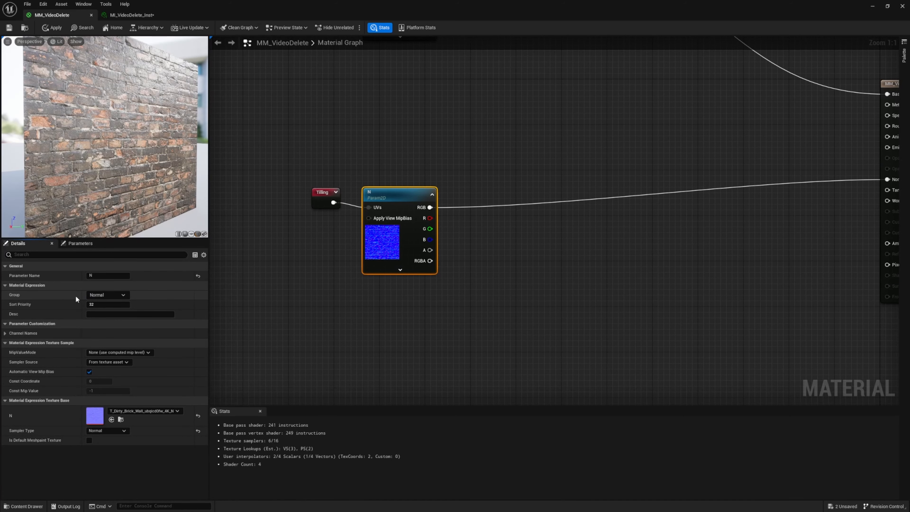
pyautogui.click(88, 306)
pyautogui.write('1')
# Assign the Tilling scalar parameter to a new group named Tilling and apply the material changes
pyautogui.moveTo(312, 291); pyautogui.dragTo(329, 242, button='right')
pyautogui.scroll(-5, 388, 238)
pyautogui.scroll(4, 290, 210)
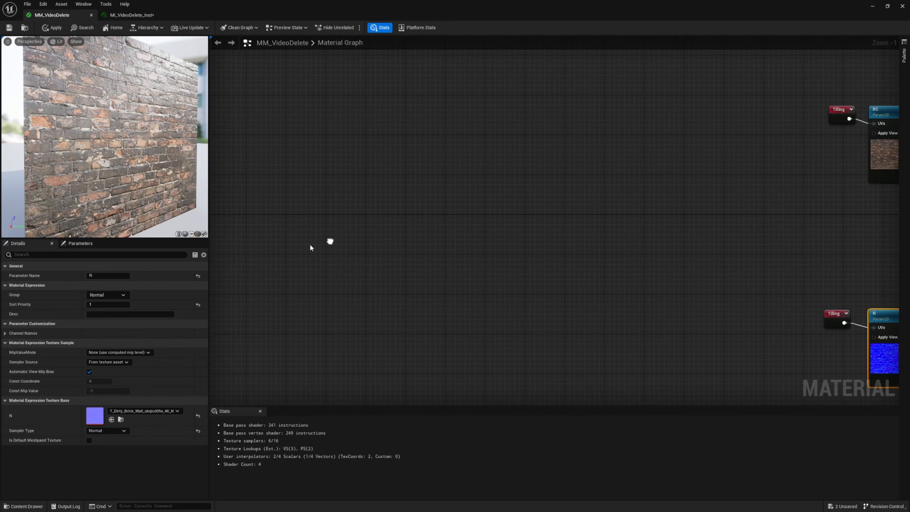
pyautogui.scroll(-7, 494, 295)
pyautogui.rightClick(607, 308)
pyautogui.scroll(-2, 634, 313)
pyautogui.moveTo(508, 285); pyautogui.dragTo(688, 292, button='right')
pyautogui.scroll(7, 466, 286)
pyautogui.scroll(-4, 537, 286)
pyautogui.scroll(5, 458, 250)
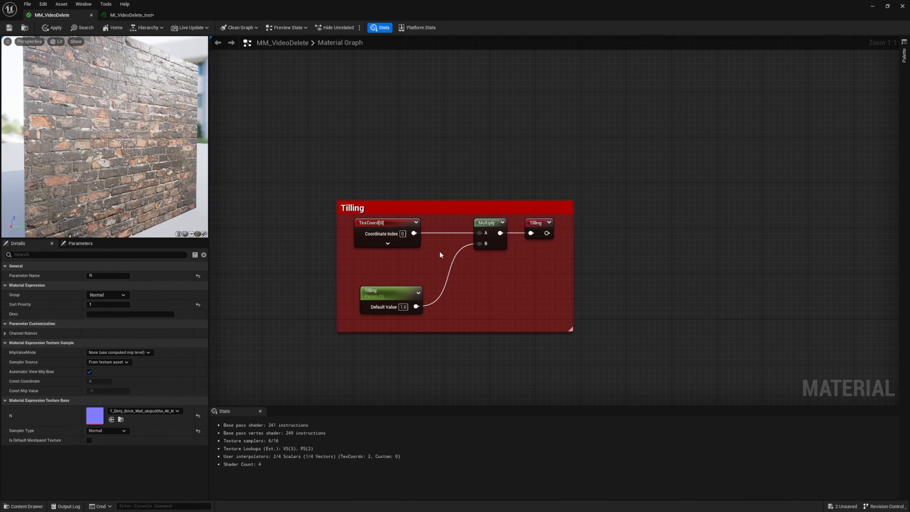
pyautogui.click(396, 289)
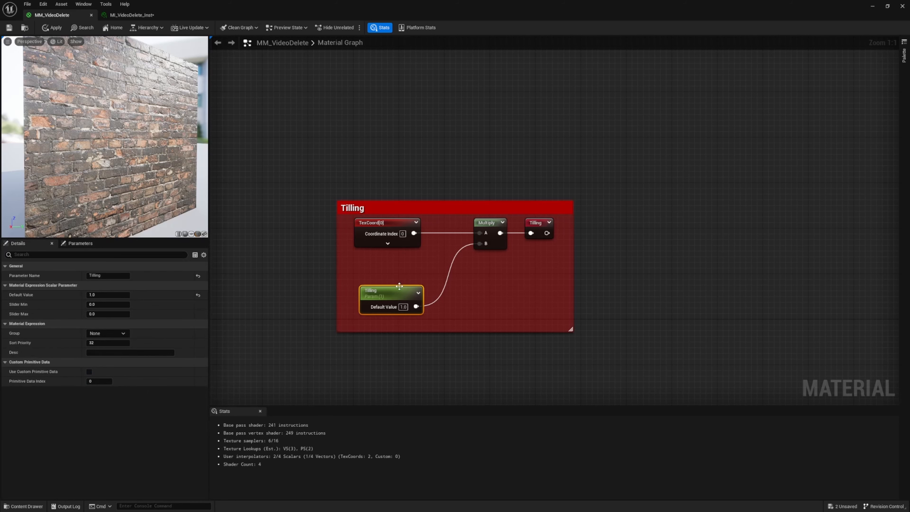
pyautogui.click(125, 334)
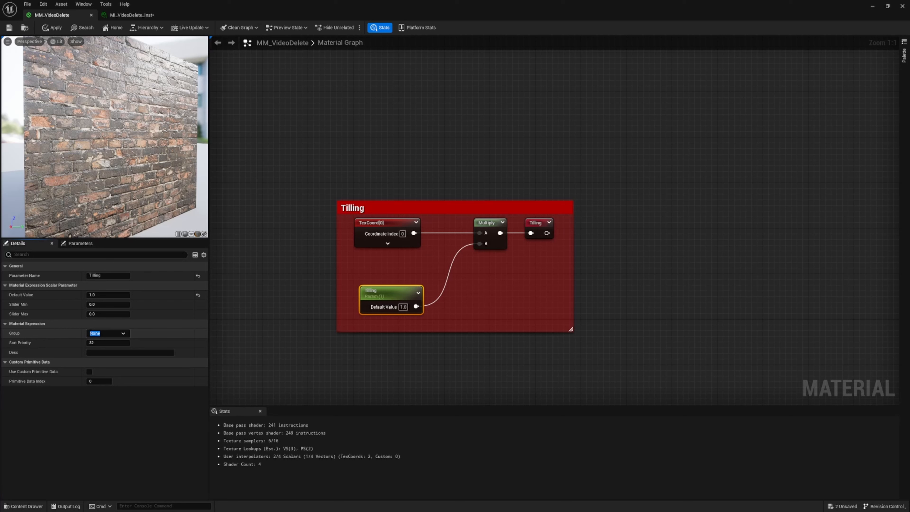
pyautogui.write('Til')
pyautogui.press('BackSpace')
pyautogui.write('lling')
pyautogui.press('Tab')
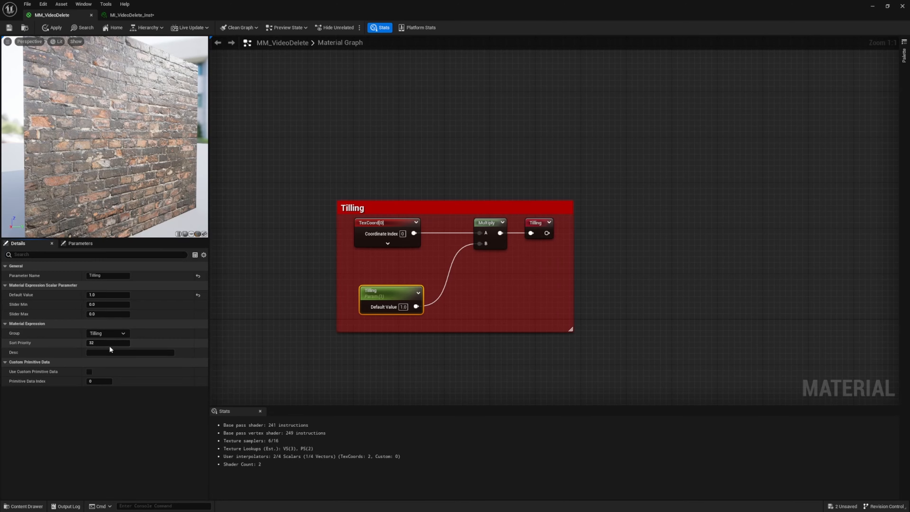
pyautogui.click(276, 329)
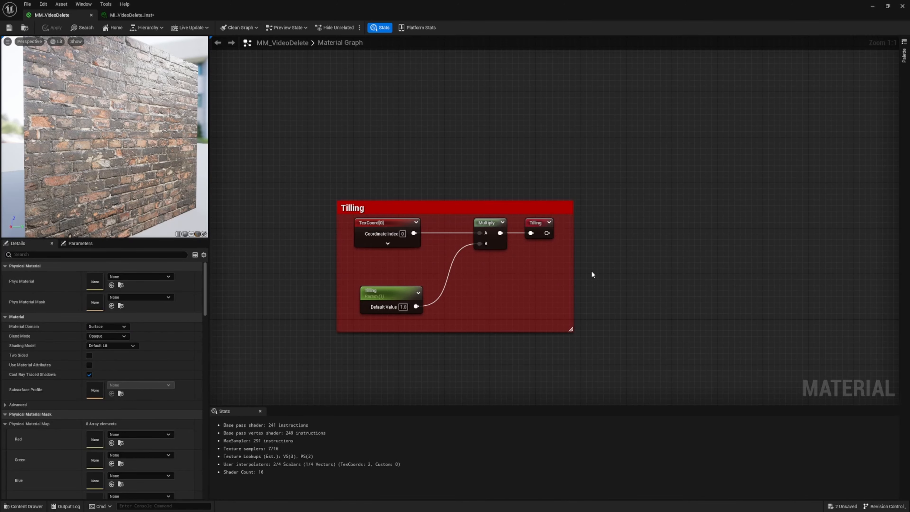
# Arrange the N node and the unconnected yellow Texture Sample, each with its Tilling reroute, in a column below the BC node
pyautogui.moveTo(591, 274); pyautogui.dragTo(550, 260, button='right')
pyautogui.scroll(-6, 399, 255)
pyautogui.scroll(2, 403, 247)
pyautogui.moveTo(405, 233); pyautogui.dragTo(459, 264)
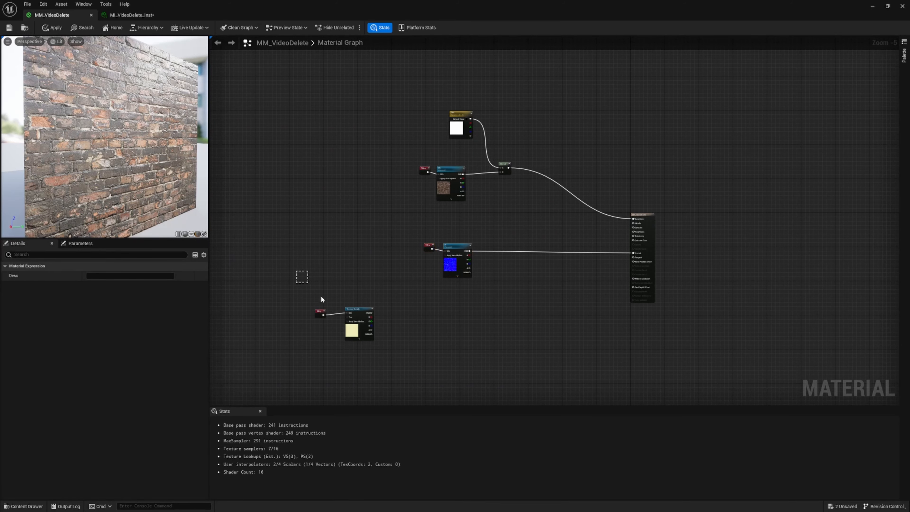
pyautogui.moveTo(360, 334); pyautogui.dragTo(457, 333)
pyautogui.click(516, 232)
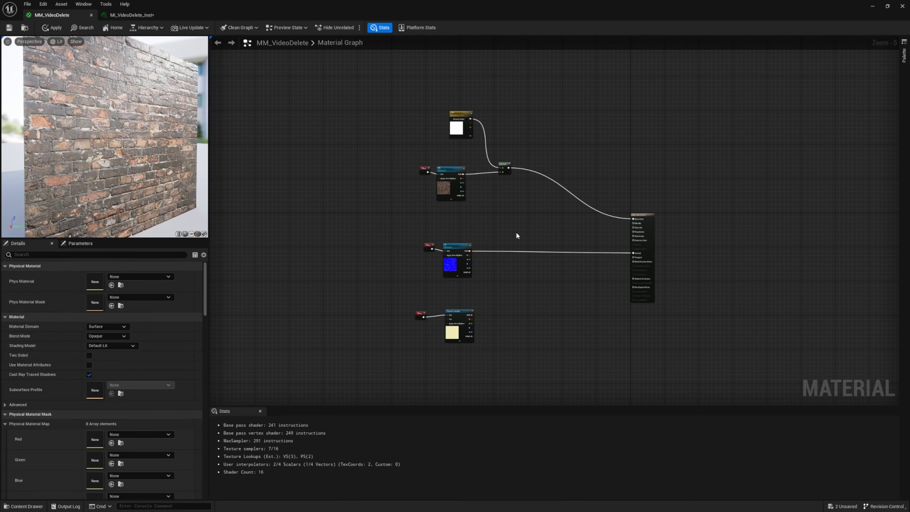
# Straighten the connection between the BC node's RGB output and the Multiply node
pyautogui.scroll(-3, 505, 352)
pyautogui.scroll(4, 506, 353)
pyautogui.scroll(4, 514, 228)
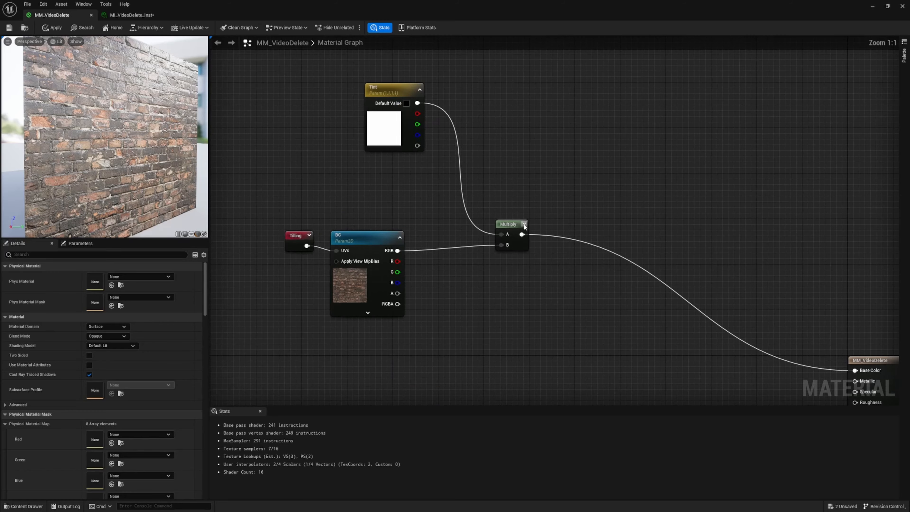
pyautogui.click(513, 225)
pyautogui.scroll(-4, 514, 229)
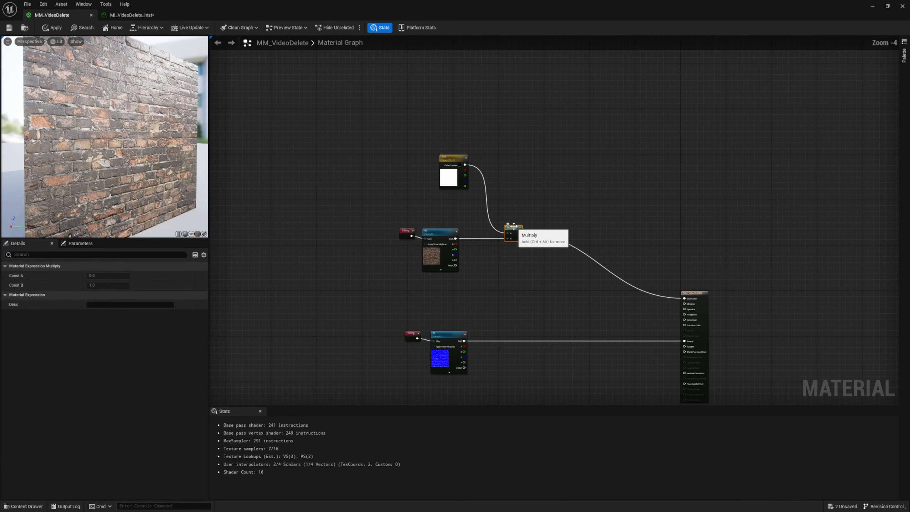
pyautogui.scroll(3, 514, 230)
# Review the parameter groups in MI_VideoDelete_Inst by collapsing and expanding Base Color, Normal and Tilling
pyautogui.click(131, 15)
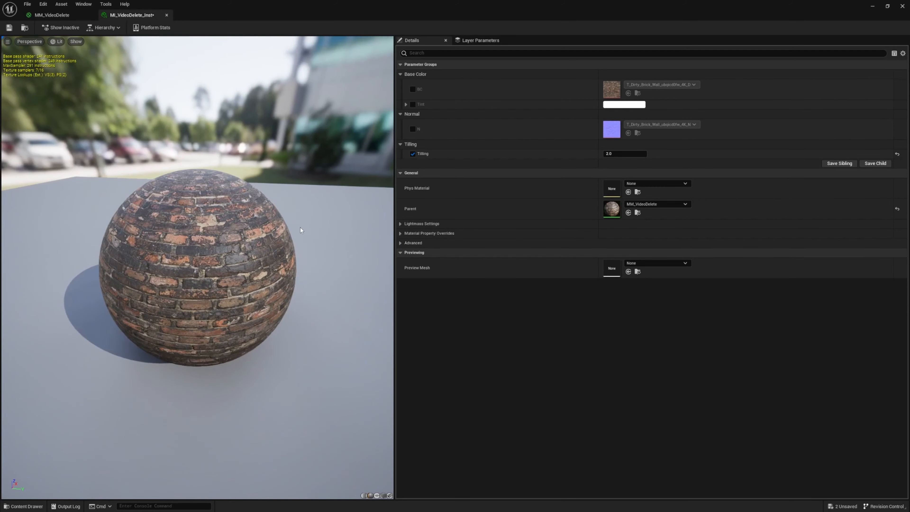
pyautogui.click(401, 74)
pyautogui.click(401, 83)
pyautogui.click(400, 93)
pyautogui.click(400, 75)
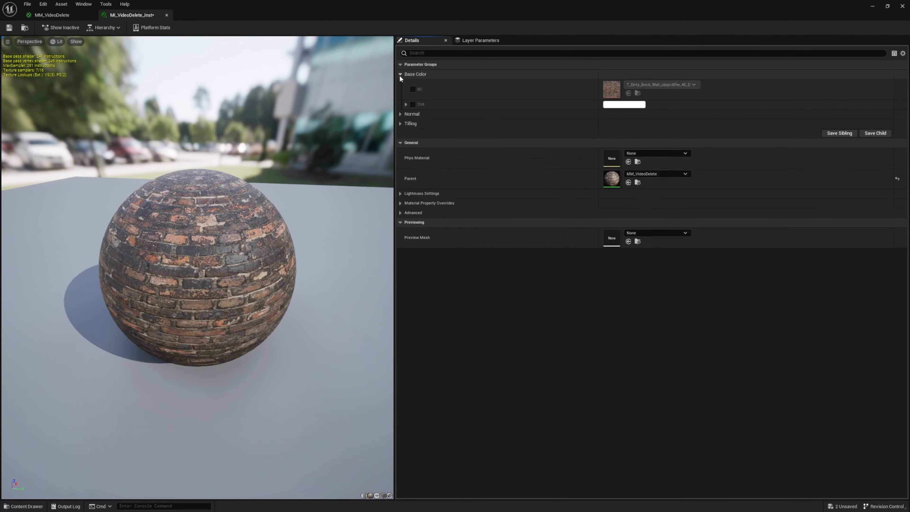
pyautogui.click(400, 113)
pyautogui.click(400, 144)
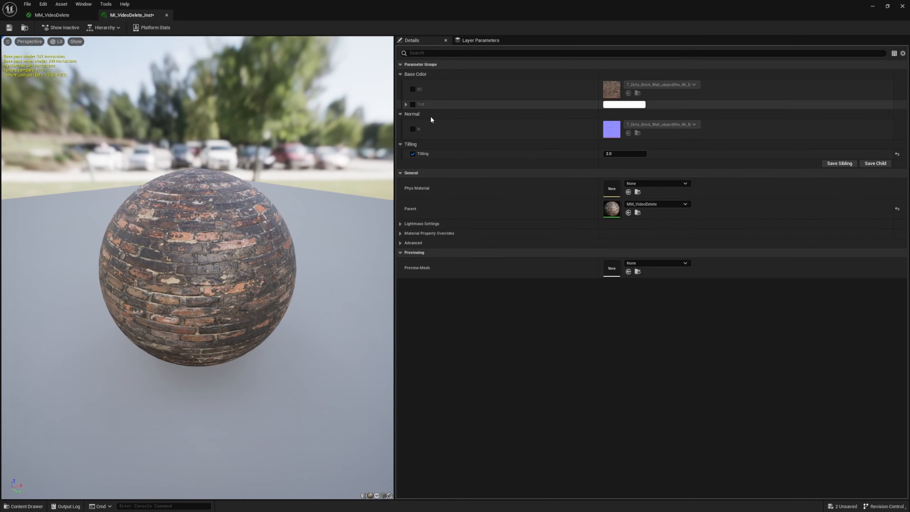
# Set the instance's Tilling value to 3, check the brick preview from another angle, and save the pending items
pyautogui.click(625, 154)
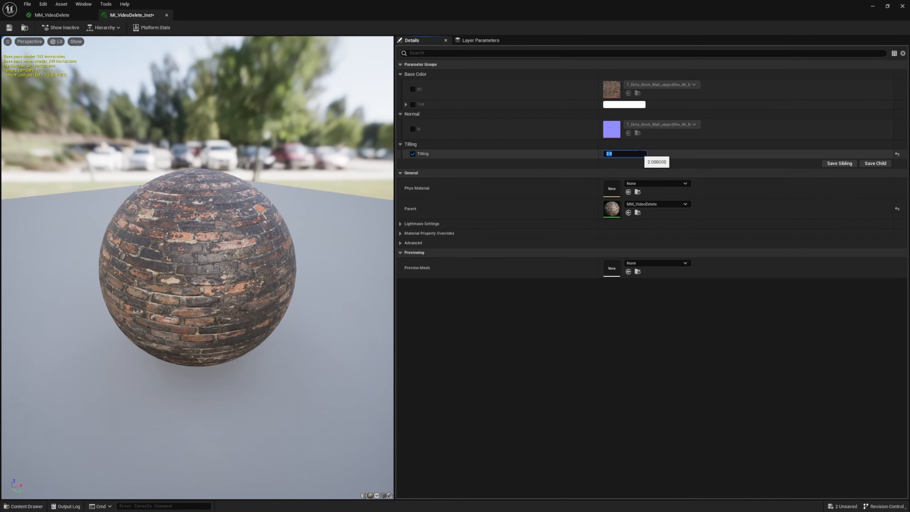
pyautogui.write('3')
pyautogui.press('Return')
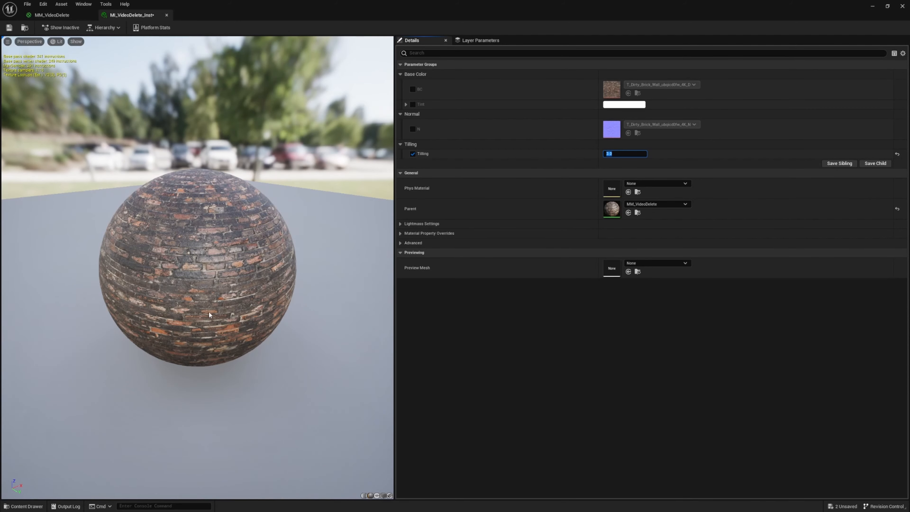
pyautogui.moveTo(209, 315)
pyautogui.mouseDown()
pyautogui.moveTo(143, 287)
pyautogui.moveTo(138, 233)
pyautogui.moveTo(214, 300)
pyautogui.mouseUp()
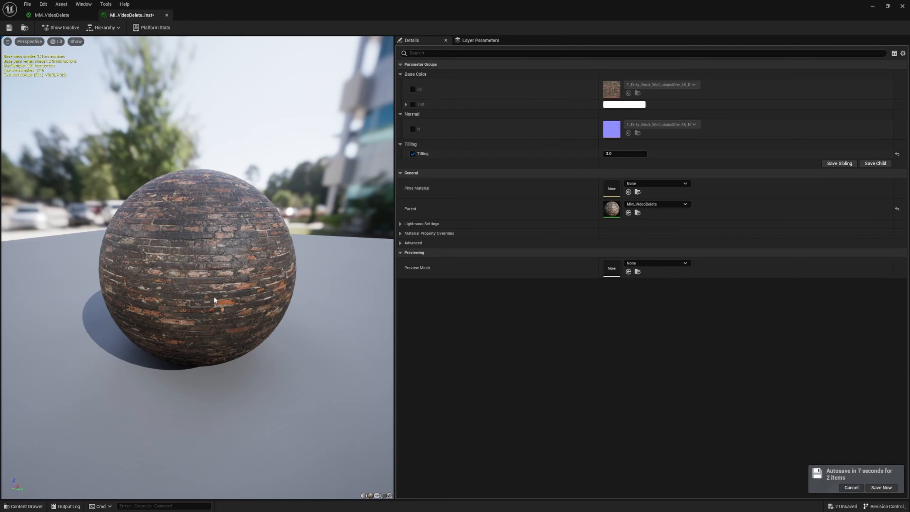
pyautogui.click(881, 485)
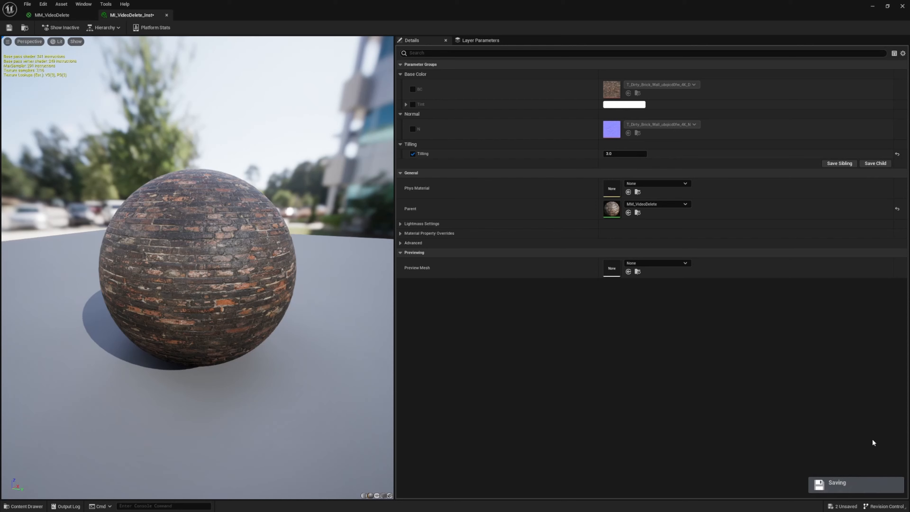